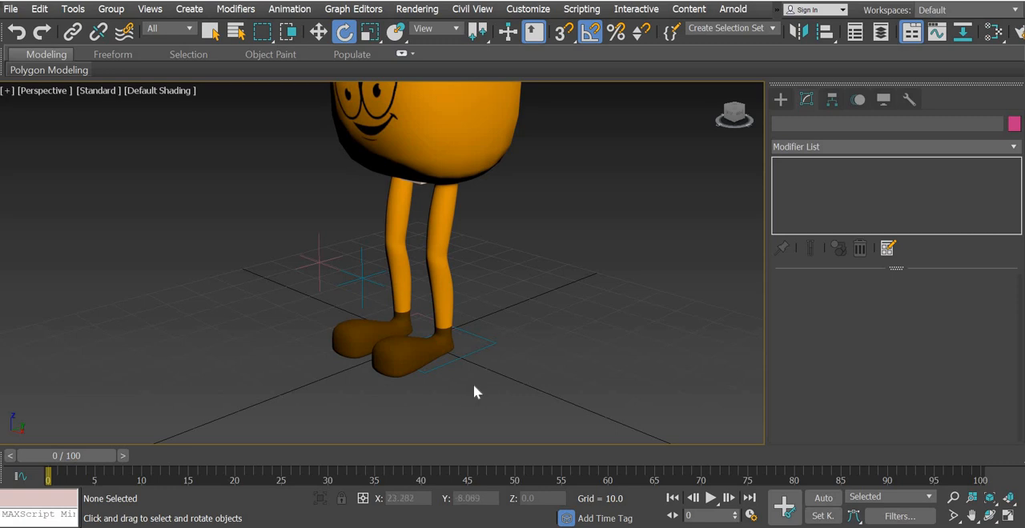
Test the left leg rig by moving the foot platform and the knee up-vector node, undoing each move
middle_click_drag(467, 404, 471, 430)
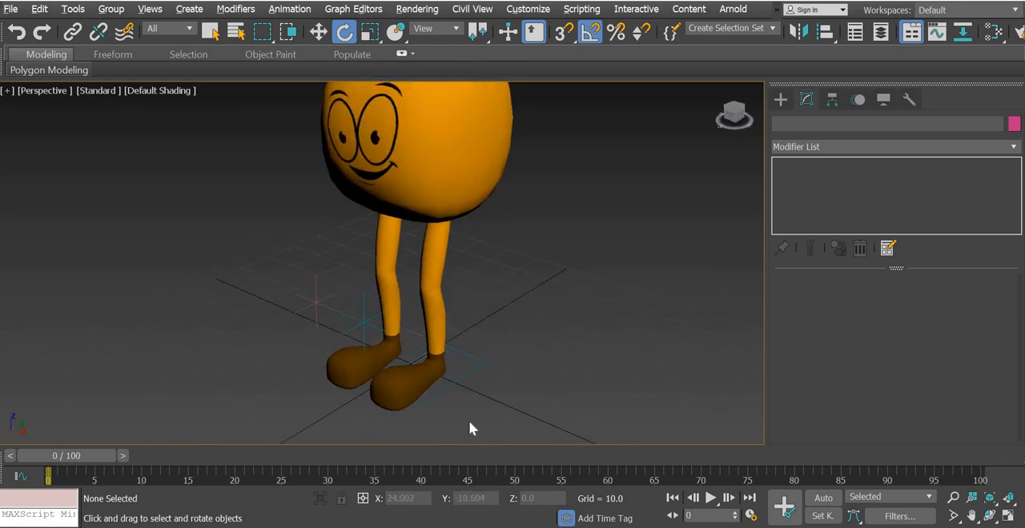
left_click(452, 386)
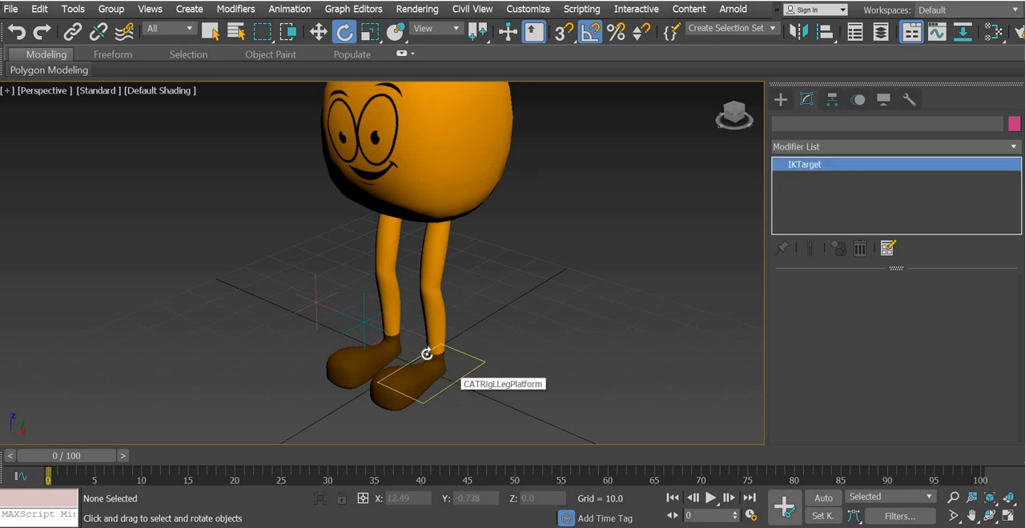
key("w")
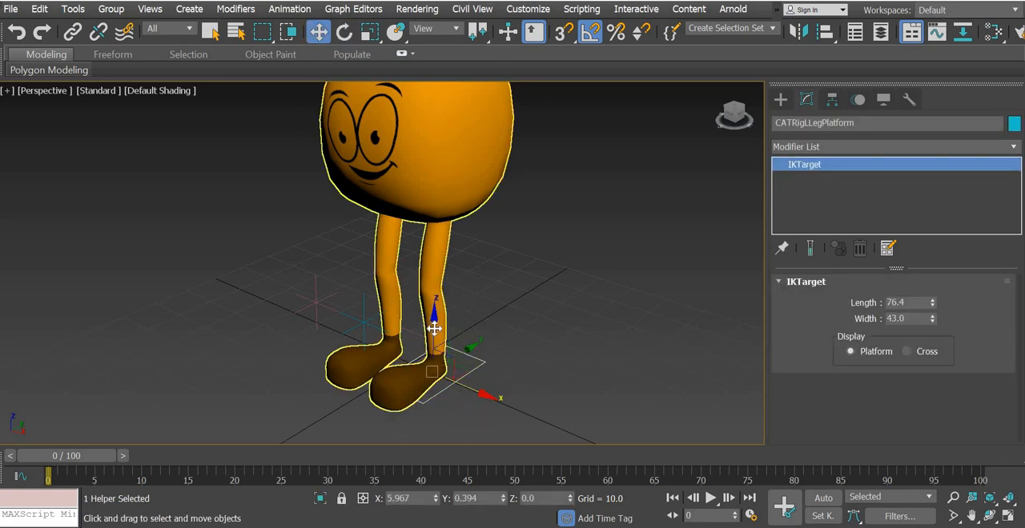
left_click_drag(433, 328, 444, 295)
key("ctrl+z")
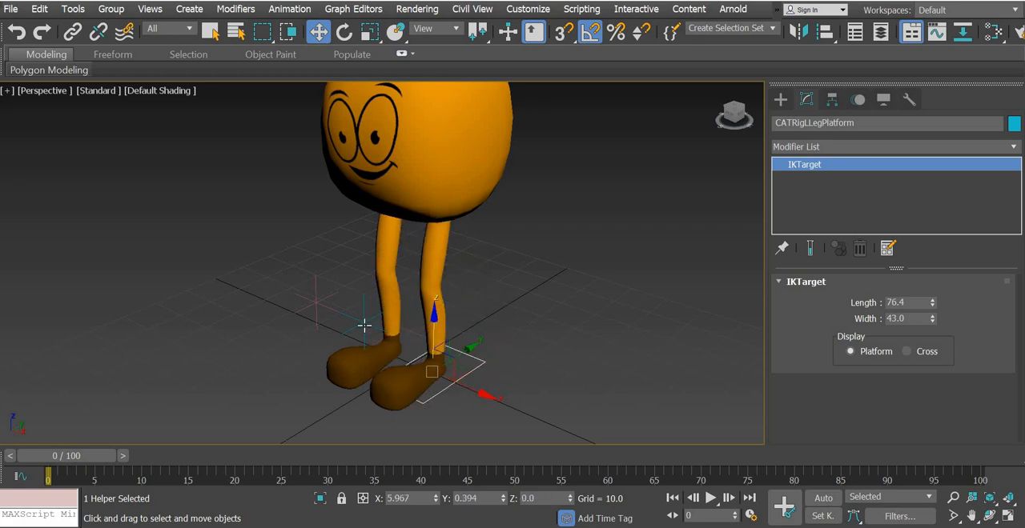
left_click_drag(363, 325, 464, 396)
key("ctrl+z")
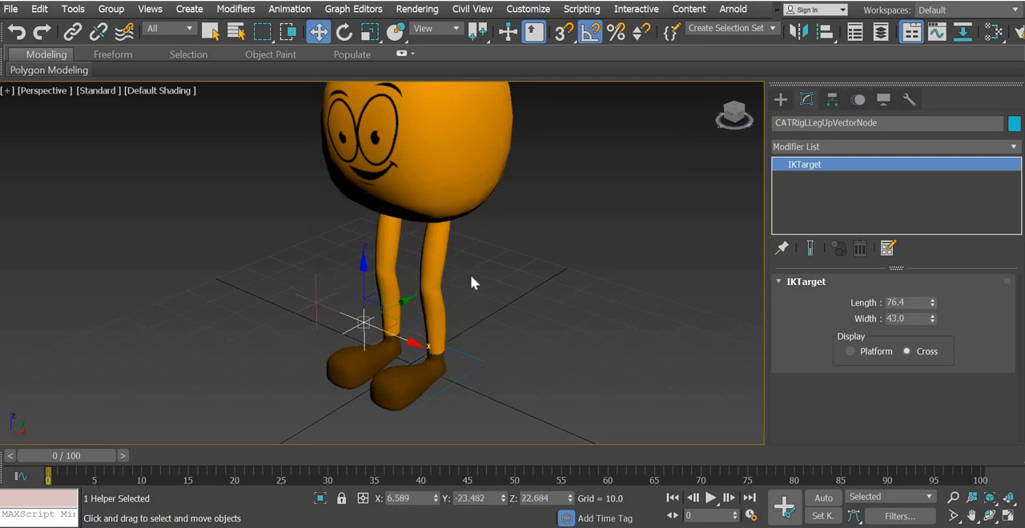
Try lowering the pelvis bone to bend the legs, undo the move and switch to Rotate
middle_click_drag(488, 281, 382, 257, "alt")
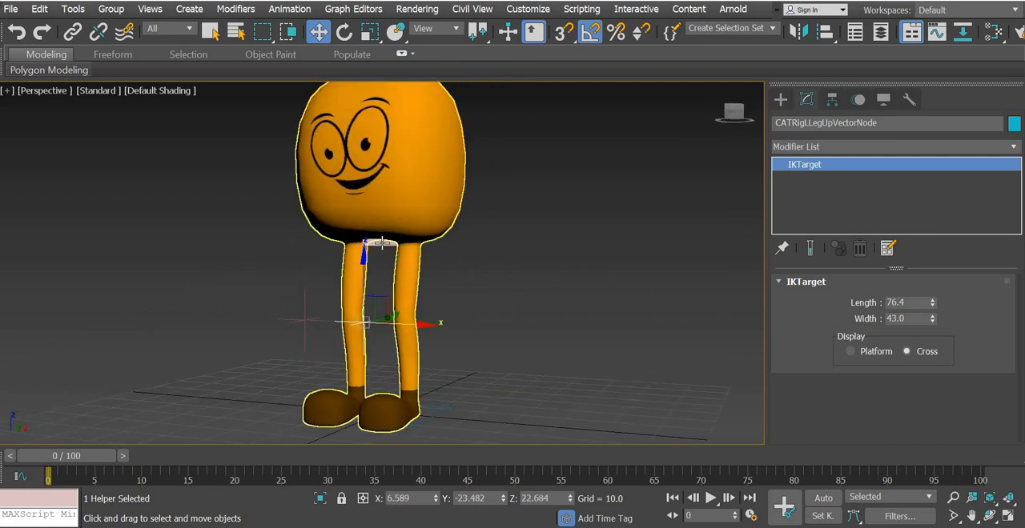
left_click(382, 243)
left_click_drag(380, 189, 374, 236)
key("ctrl+z")
left_click(345, 33)
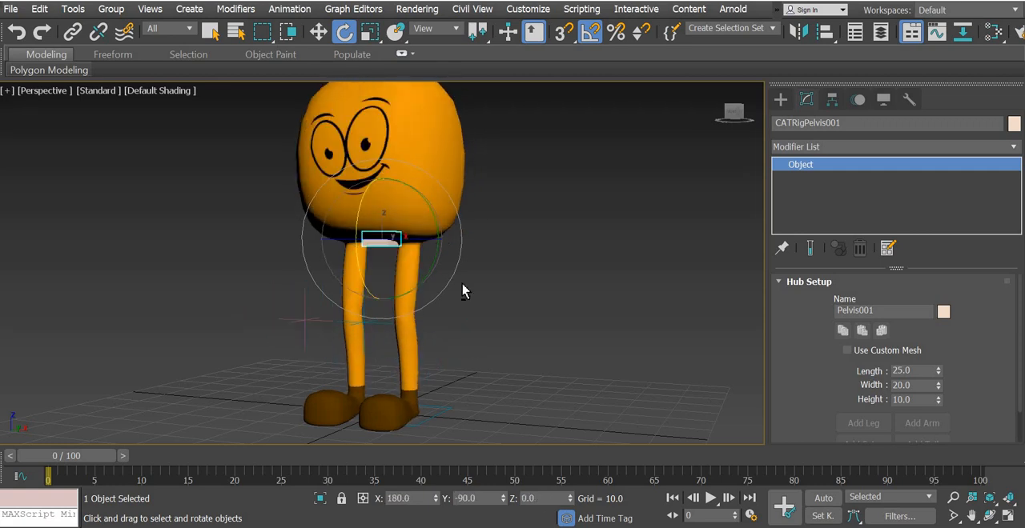
middle_click_drag(390, 336, 450, 315, "alt")
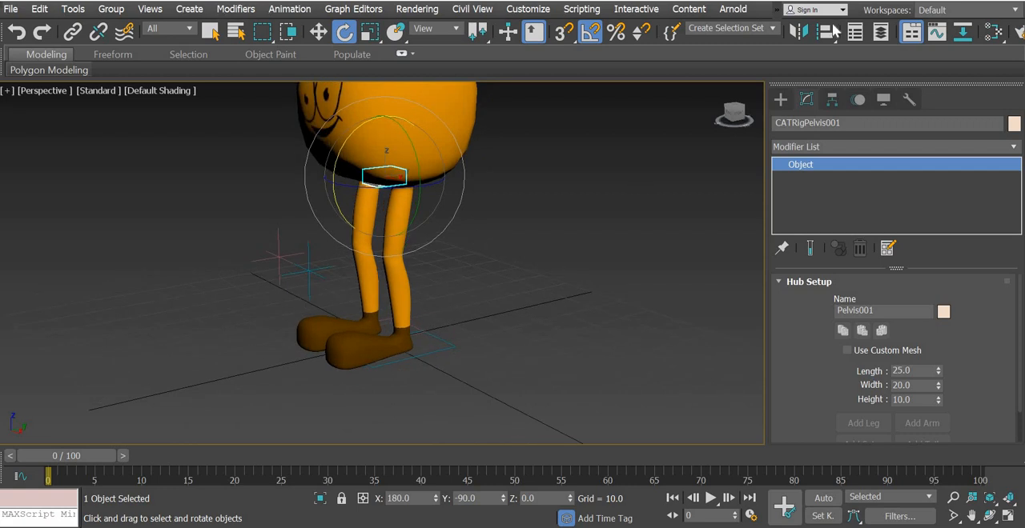
Recall the bones selection set to reveal the hidden rig bones and clear the selection
left_click(745, 28)
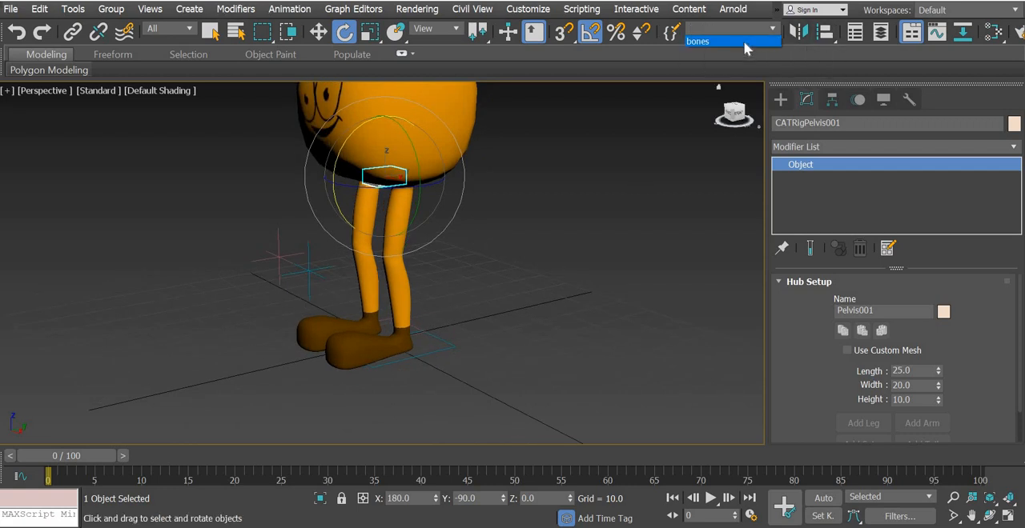
key("Return")
left_click(560, 336)
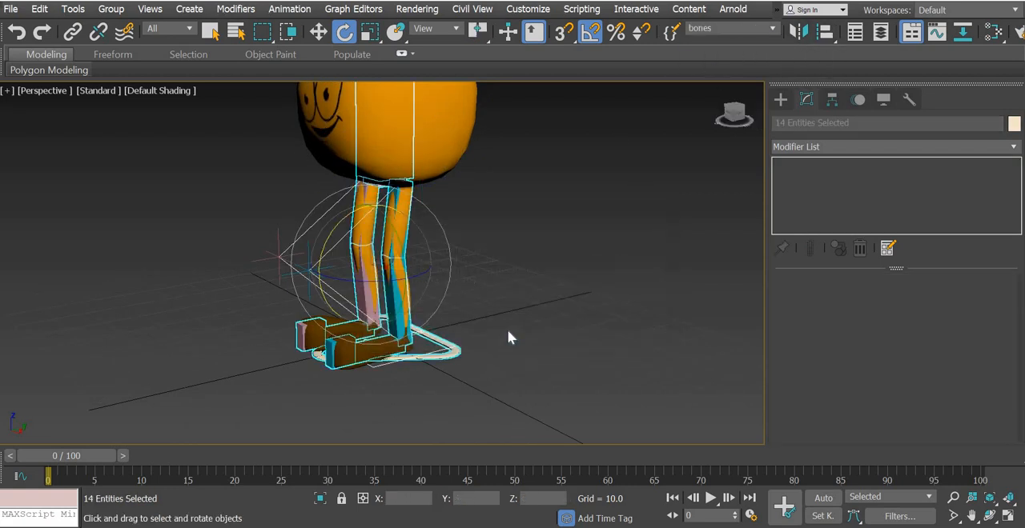
left_click(469, 365)
Select the left ankle bone inside the shoe using Wireframe Override and return the viewport to Default Shading
scroll(343, 362, "up", 8)
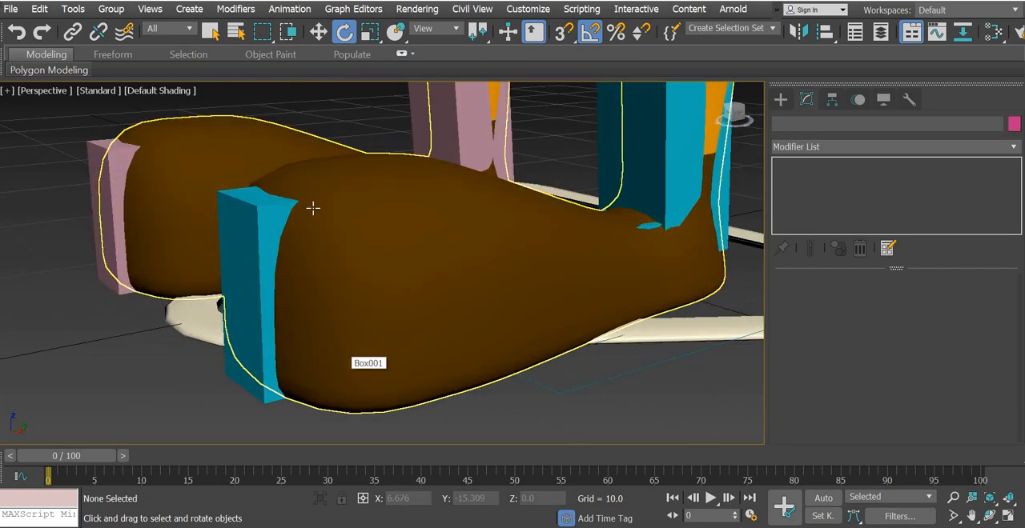
left_click(142, 90)
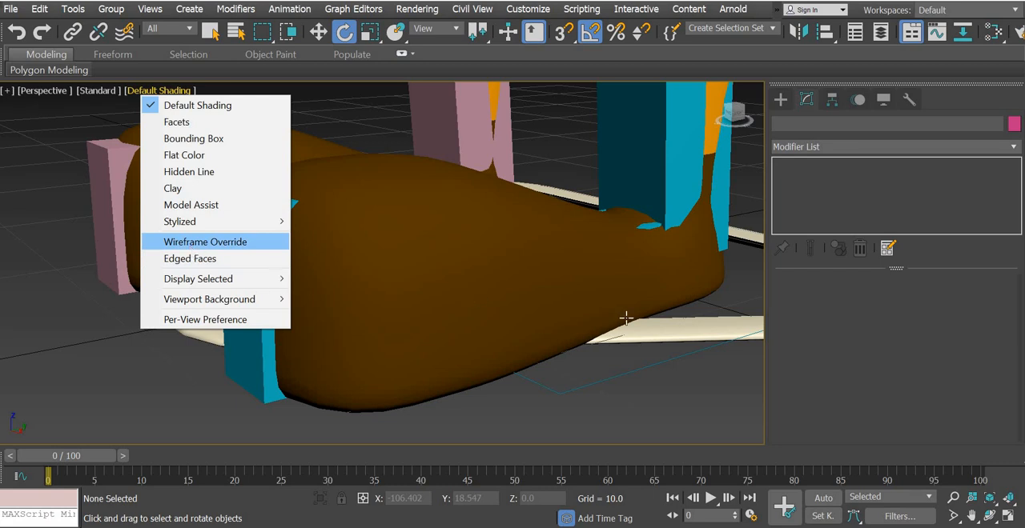
left_click(529, 314)
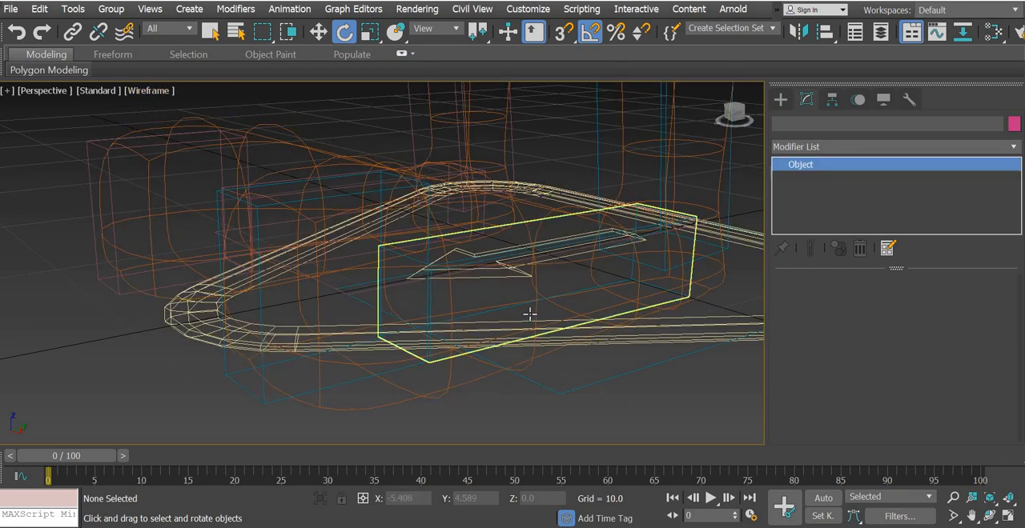
left_click(147, 93)
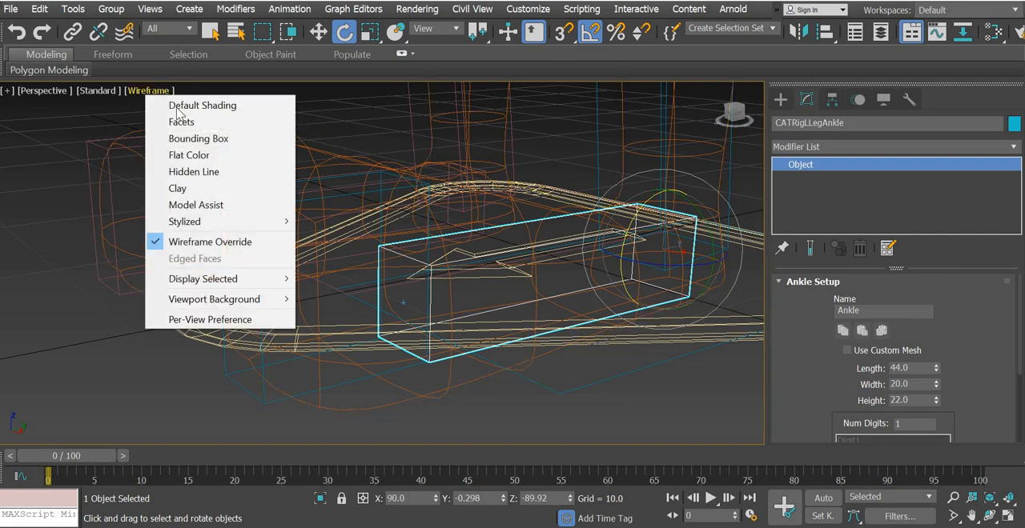
left_click(208, 107)
scroll(472, 248, "down", 3)
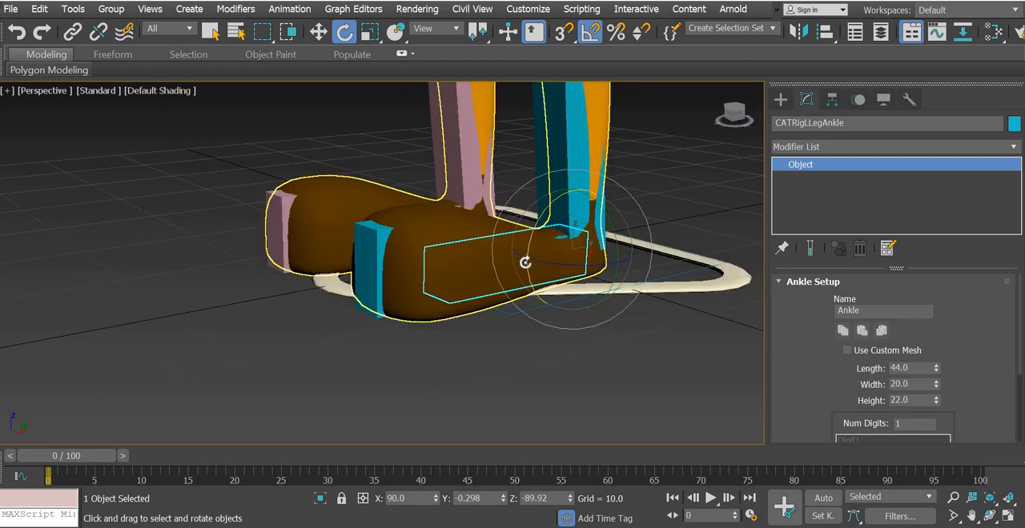
Try rotating the left ankle bone, including a 30° tilt about X, and undo the rotations
mouse_move(524, 258)
left_mouse_down()
mouse_move(533, 236)
mouse_move(524, 253)
left_mouse_up()
key("ctrl+z")
scroll(509, 296, "down", 4)
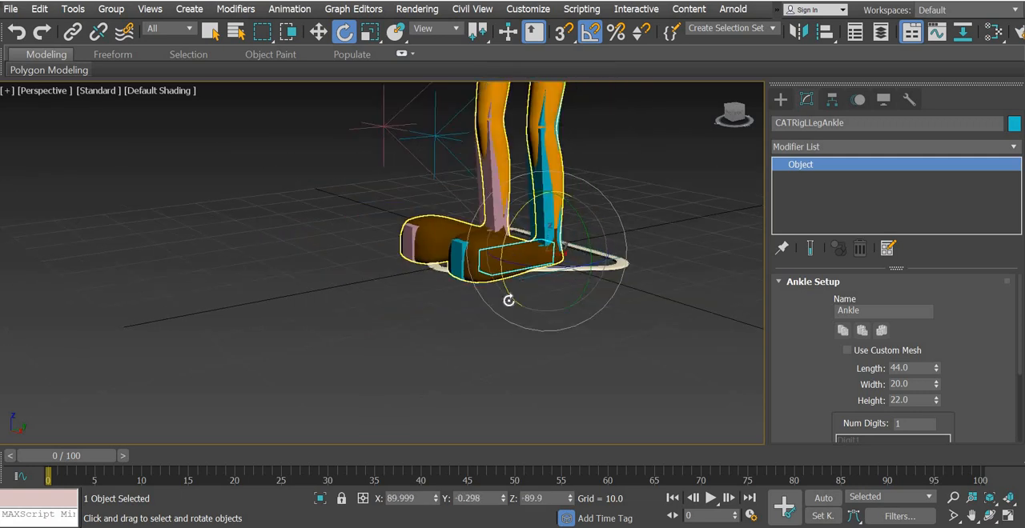
middle_click_drag(507, 300, 504, 241, "alt")
mouse_move(499, 257)
left_mouse_down()
mouse_move(499, 235)
mouse_move(502, 253)
left_mouse_up()
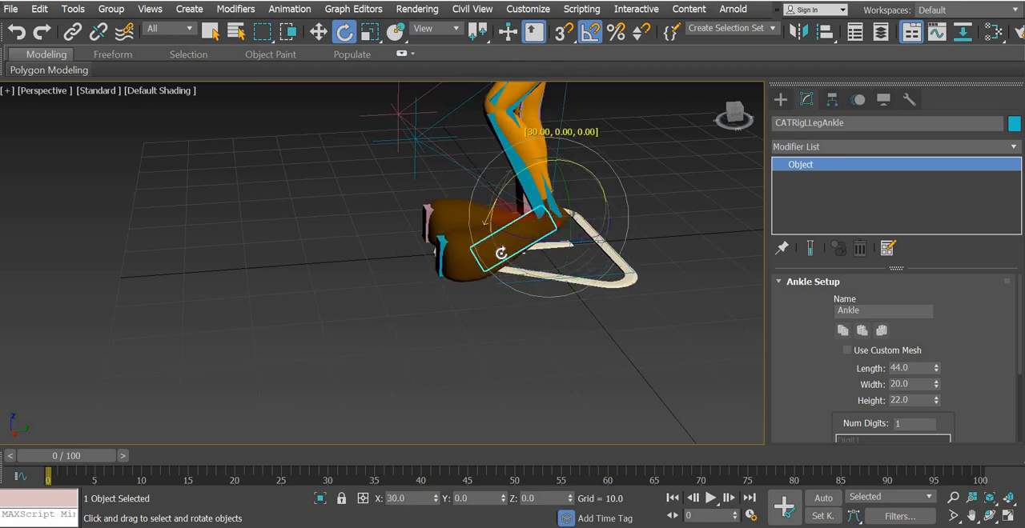
key("ctrl+z")
Select the bones selection set and hide all the rig bones
left_click(771, 28)
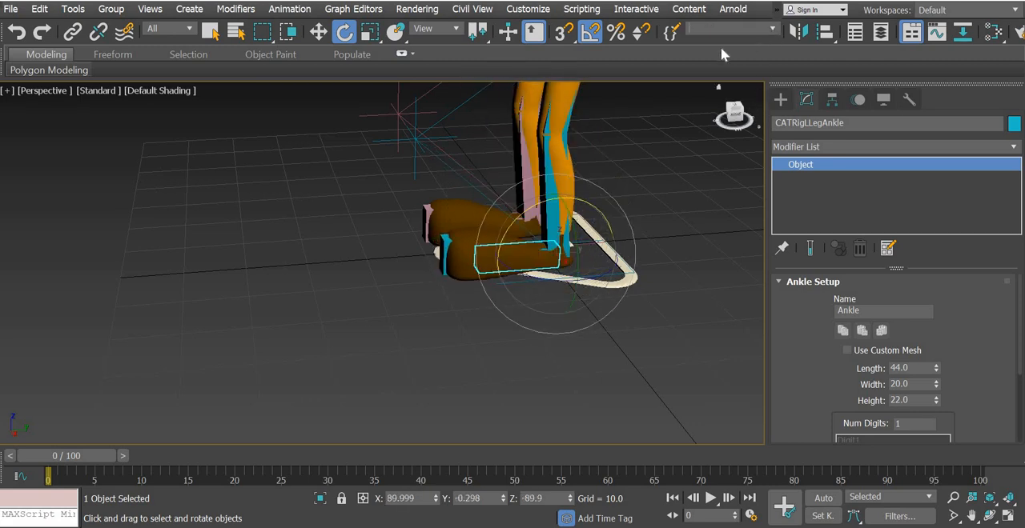
middle_click_drag(431, 281, 328, 359)
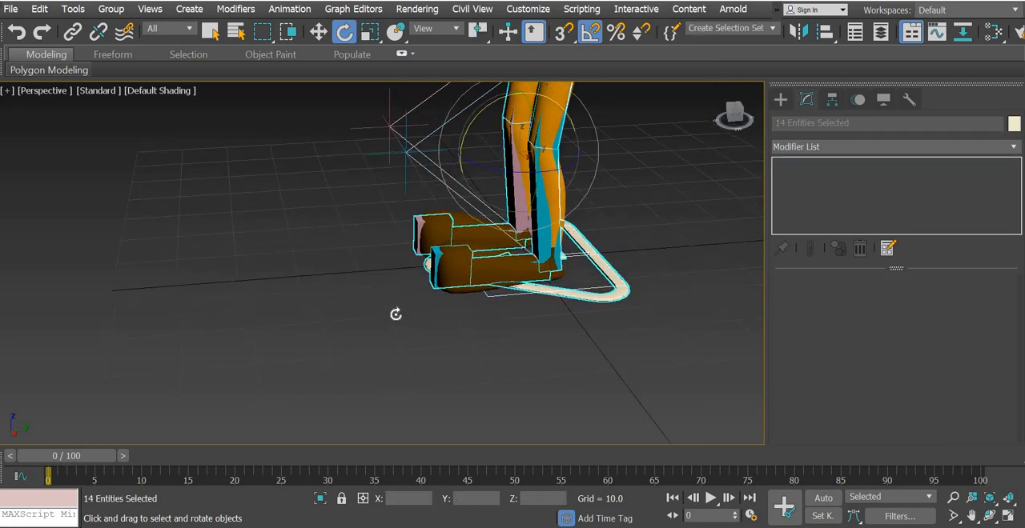
right_click(394, 311)
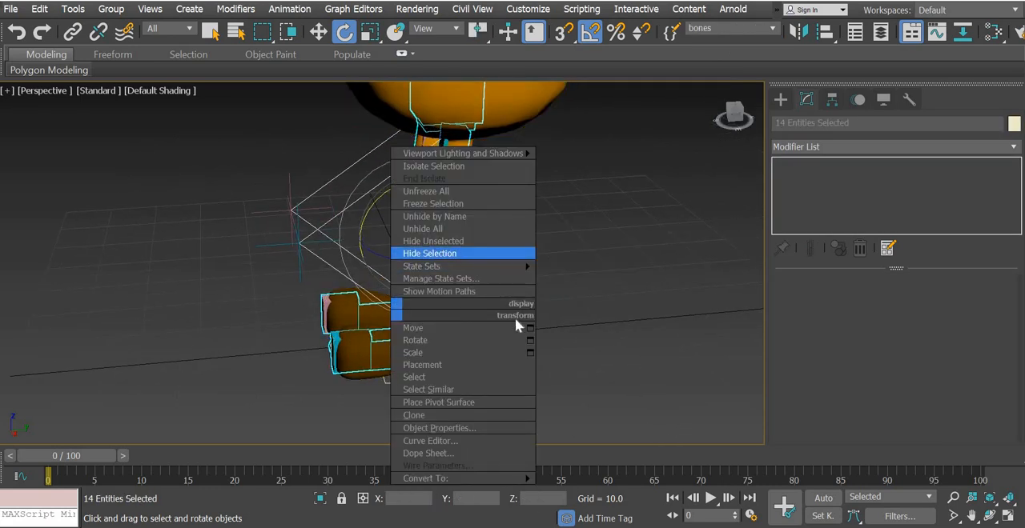
left_click(430, 254)
middle_click_drag(471, 318, 478, 319, "alt")
scroll(477, 319, "down", 3)
middle_click_drag(504, 239, 470, 306)
middle_click_drag(470, 306, 536, 315, "alt")
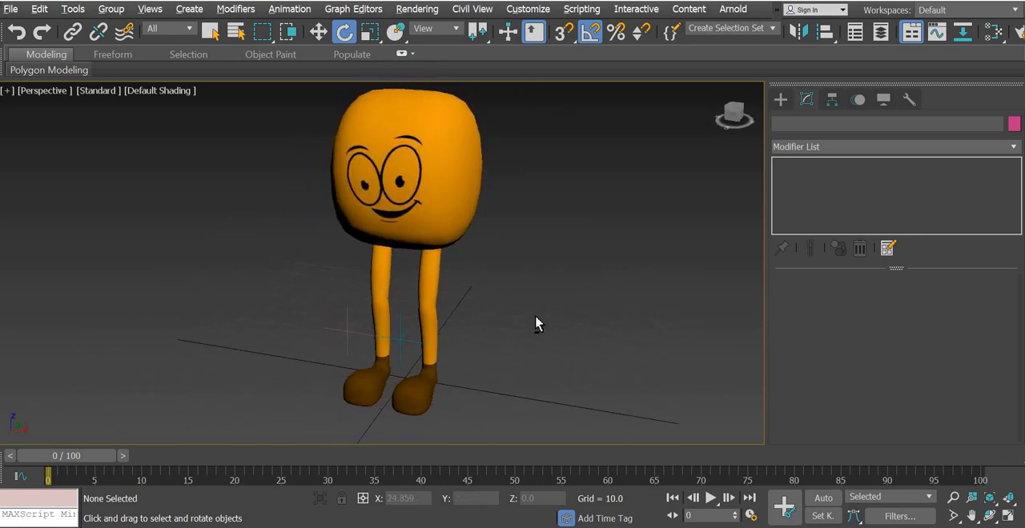
Save the current rigged scene and open zubi.max from the animation 2 folder
left_click(318, 35)
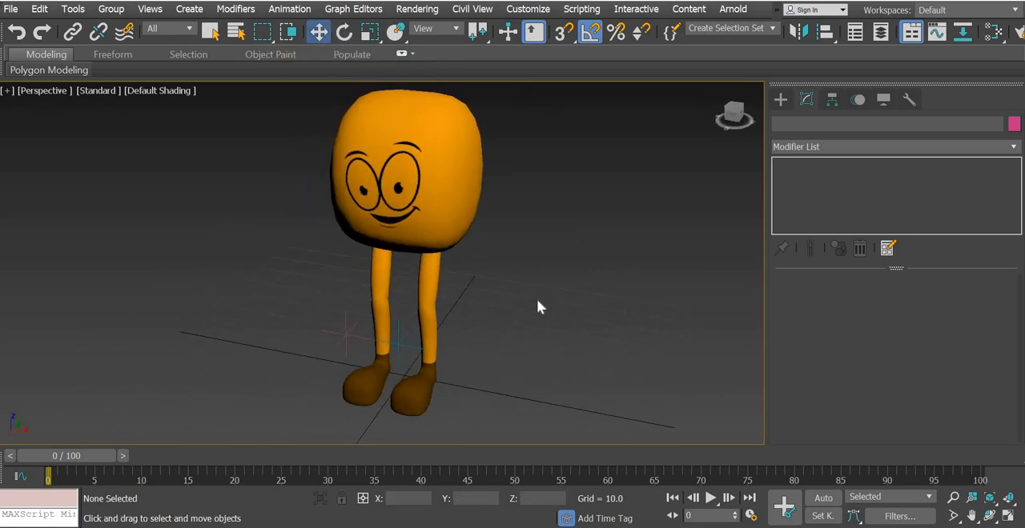
left_click(10, 9)
left_click(35, 128)
left_click(11, 10)
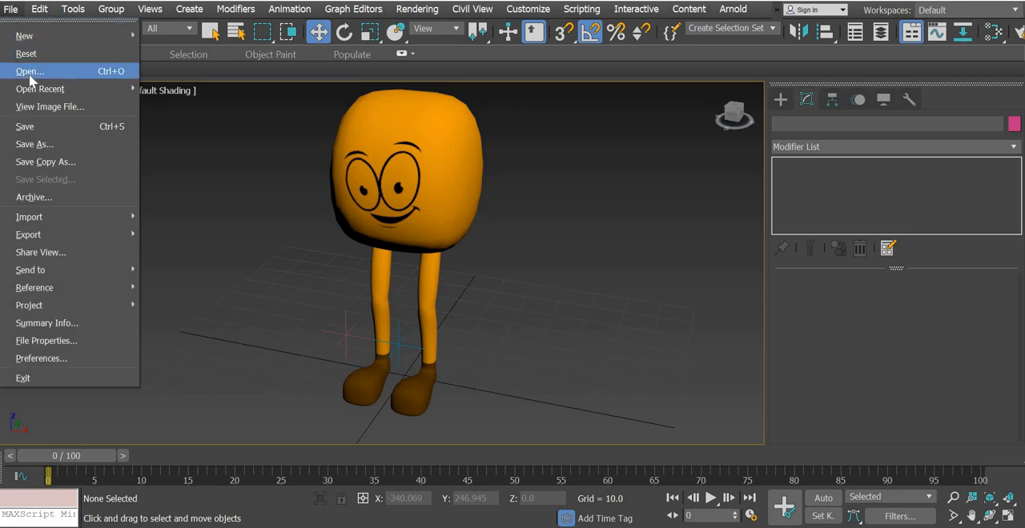
left_click(31, 73)
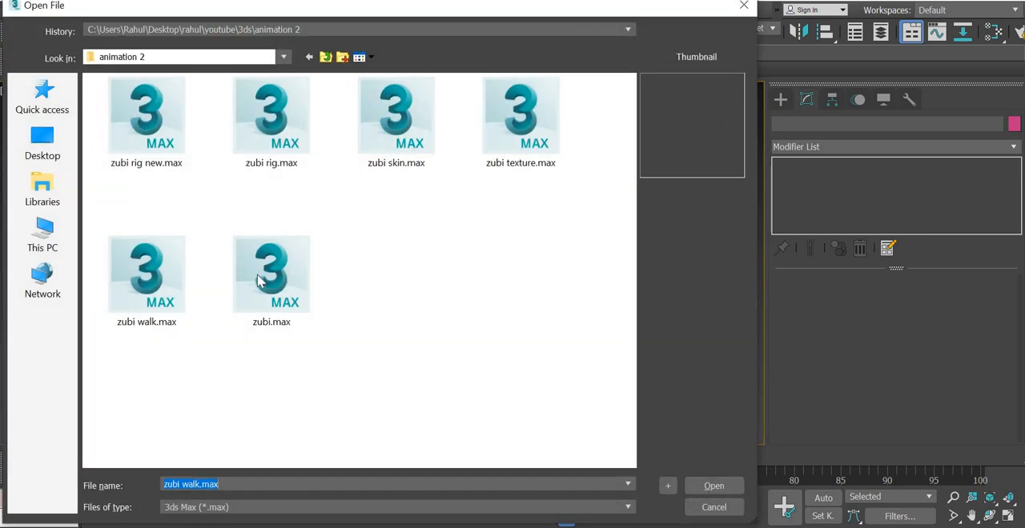
double_click(258, 276)
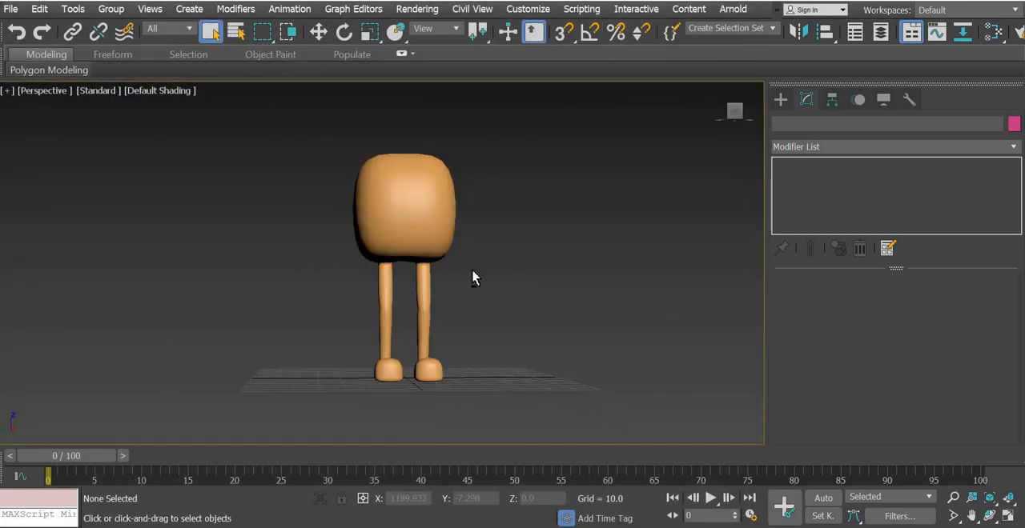
Select the character mesh and save the scene under the new name "zubi rig vid"
middle_click_drag(384, 316, 403, 269, "alt")
left_click(393, 258)
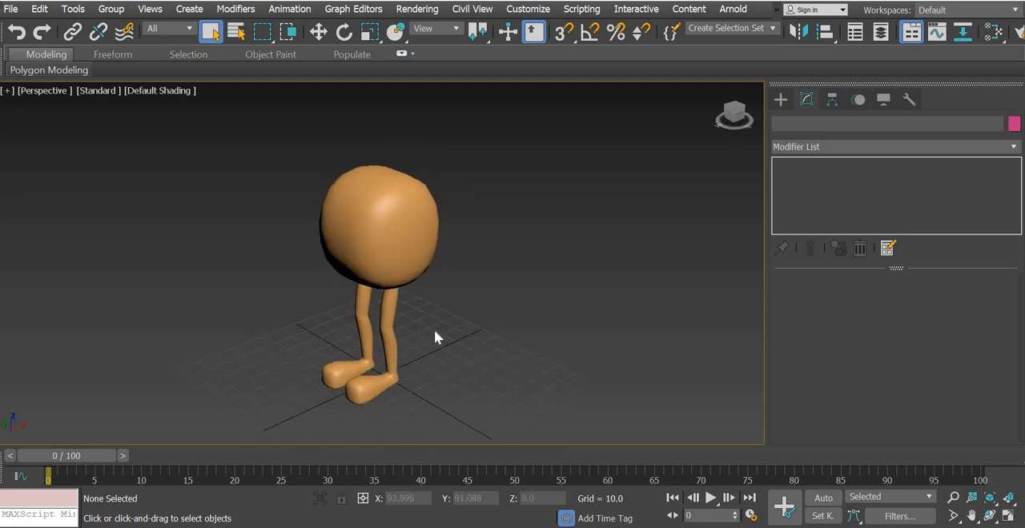
middle_click_drag(491, 340, 197, 323, "alt")
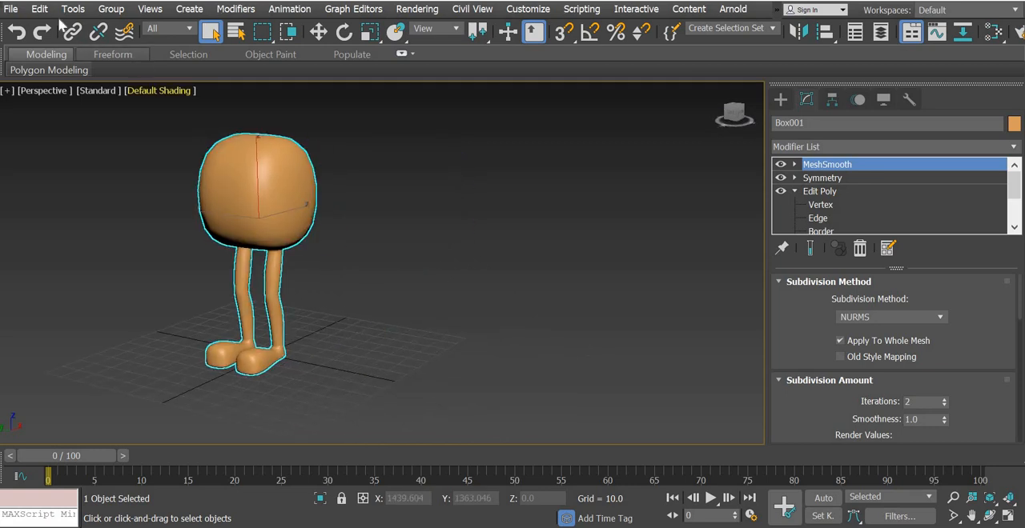
left_click(11, 9)
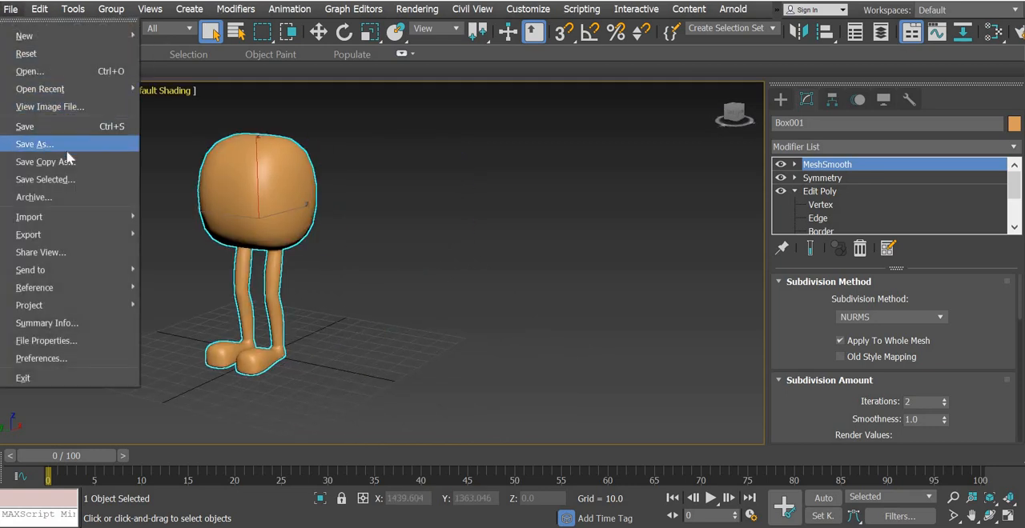
left_click(53, 147)
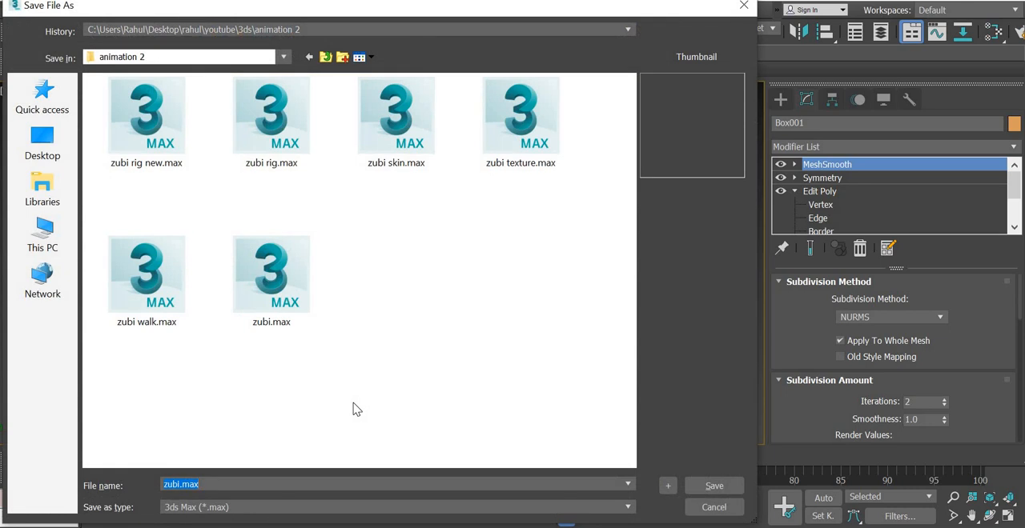
type("zubi r")
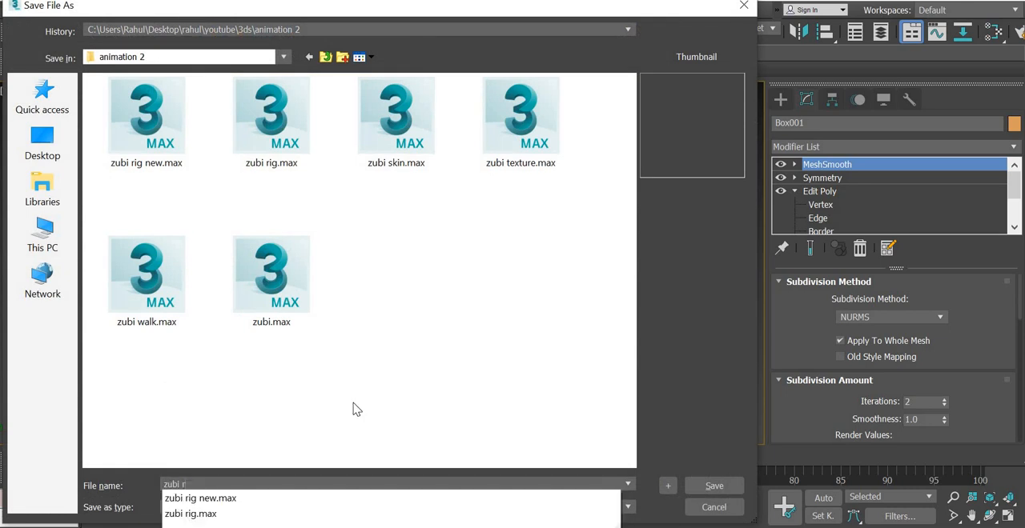
type("ig video")
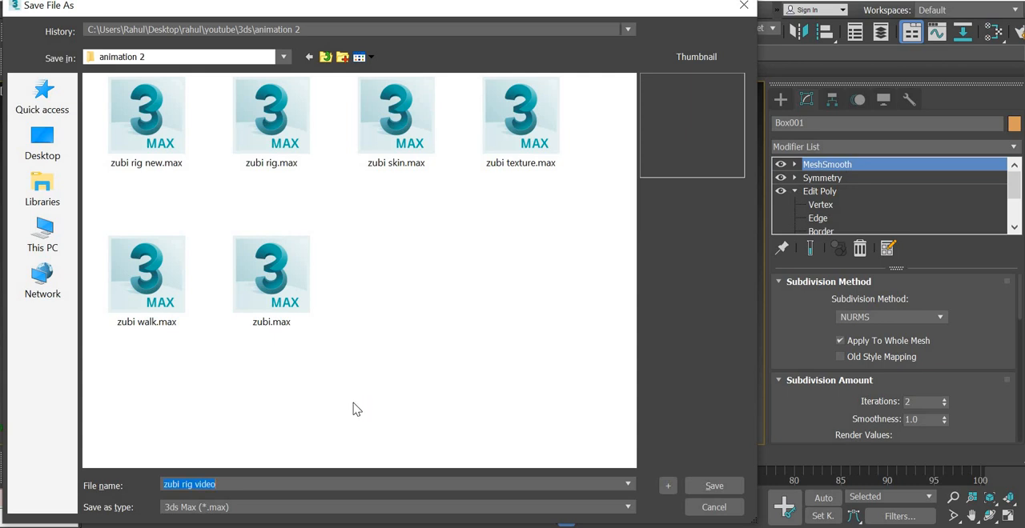
key("Return")
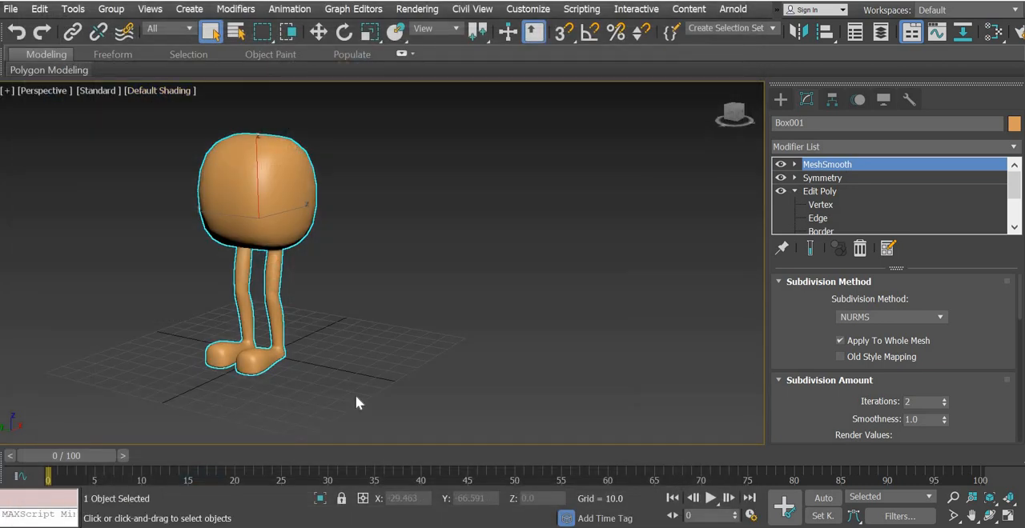
Create a CATParent using the Alien preset rig and place it on the ground beside the character mesh
middle_click_drag(382, 376, 449, 357)
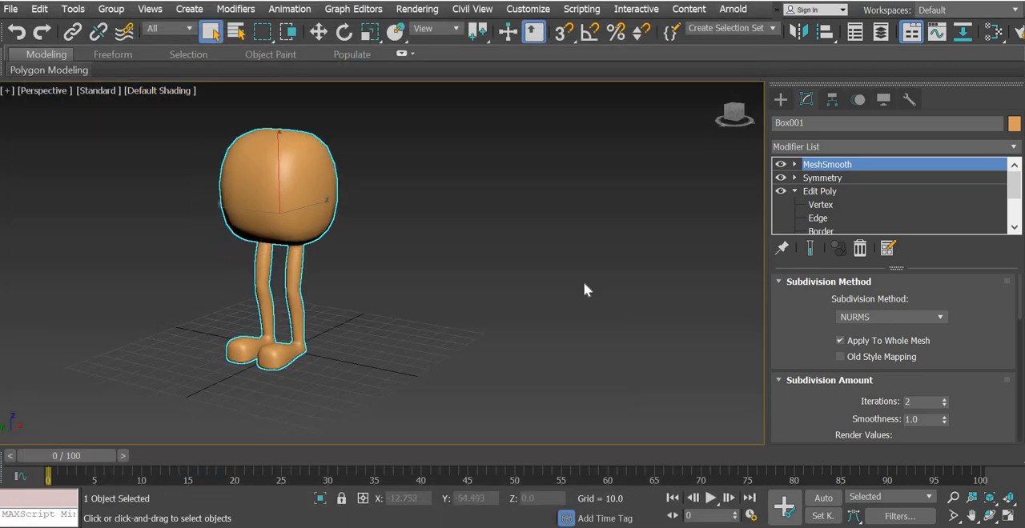
left_click(782, 100)
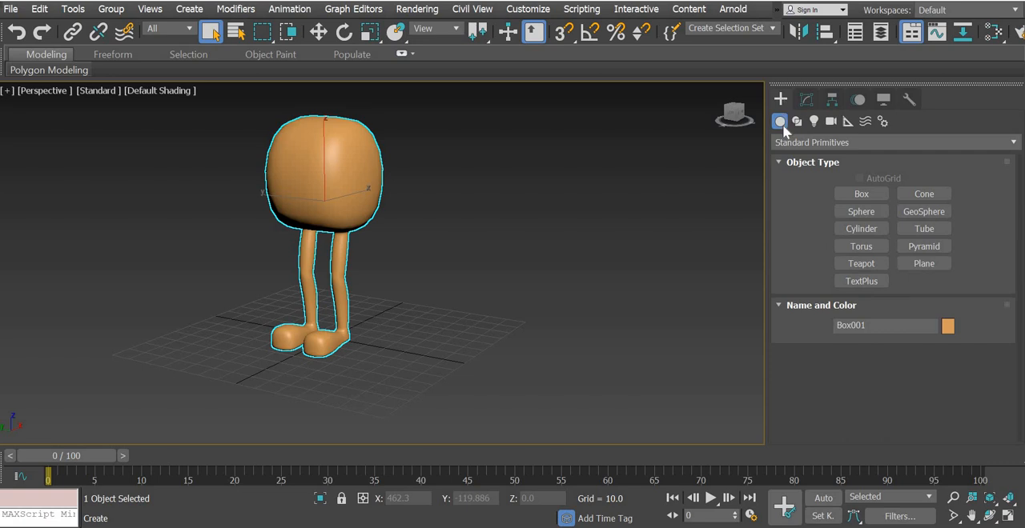
left_click(849, 121)
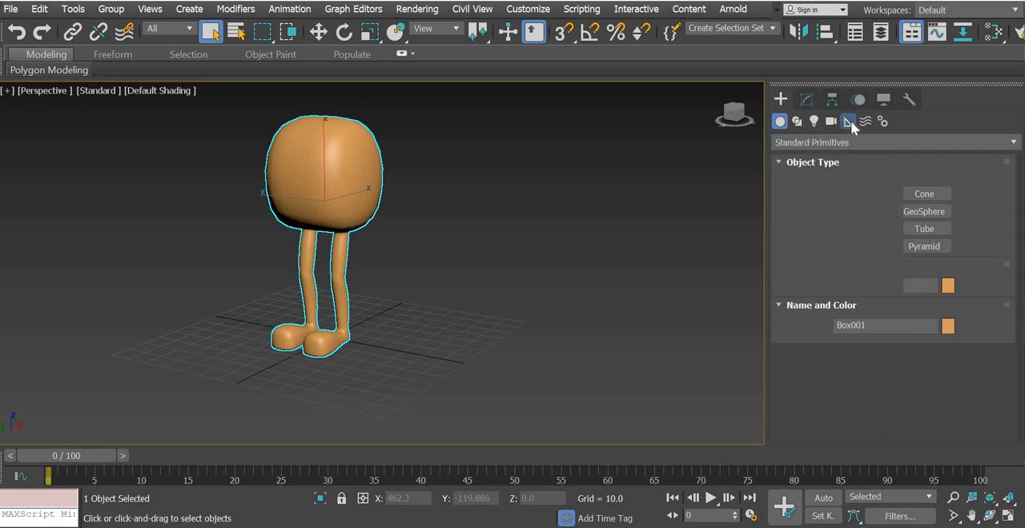
left_click(802, 143)
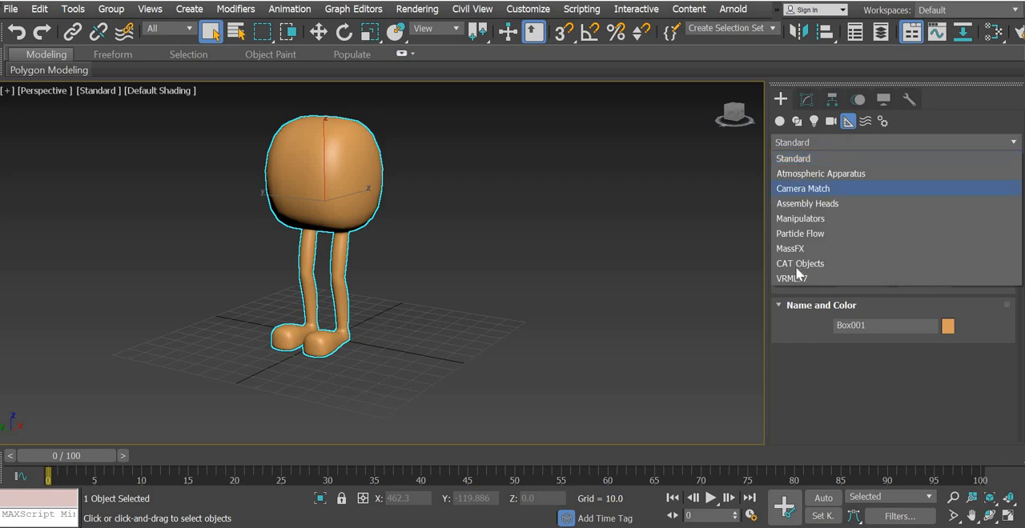
left_click(798, 265)
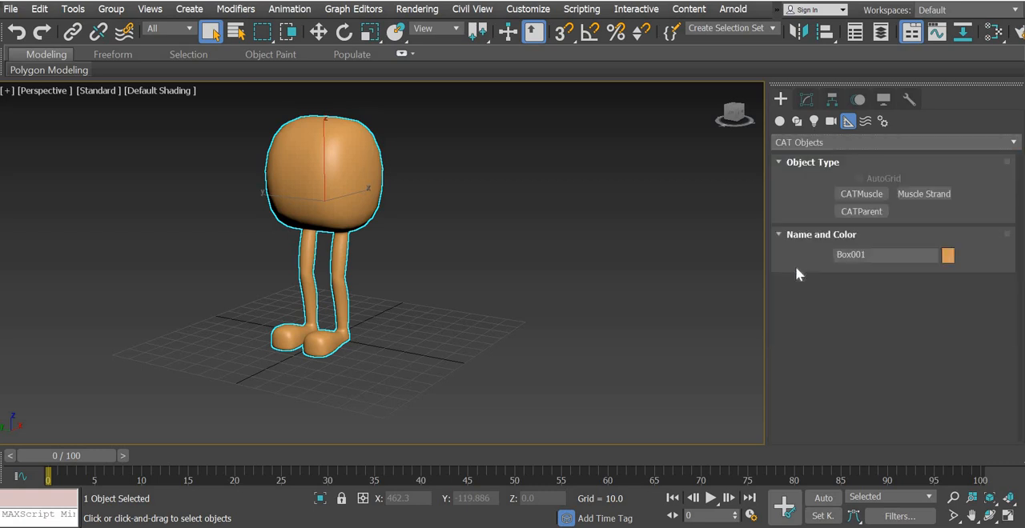
left_click(856, 213)
scroll(785, 160, "down", 5)
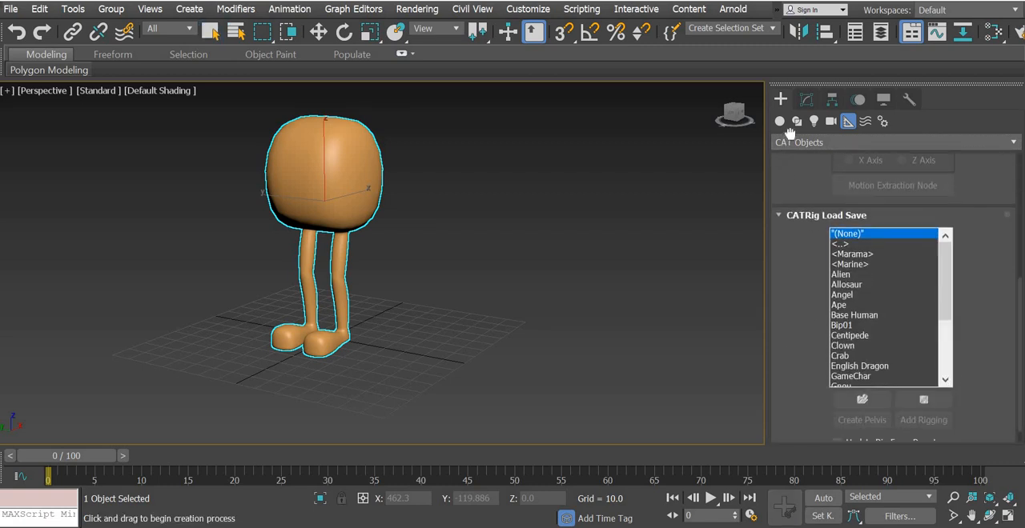
scroll(790, 132, "down", 1)
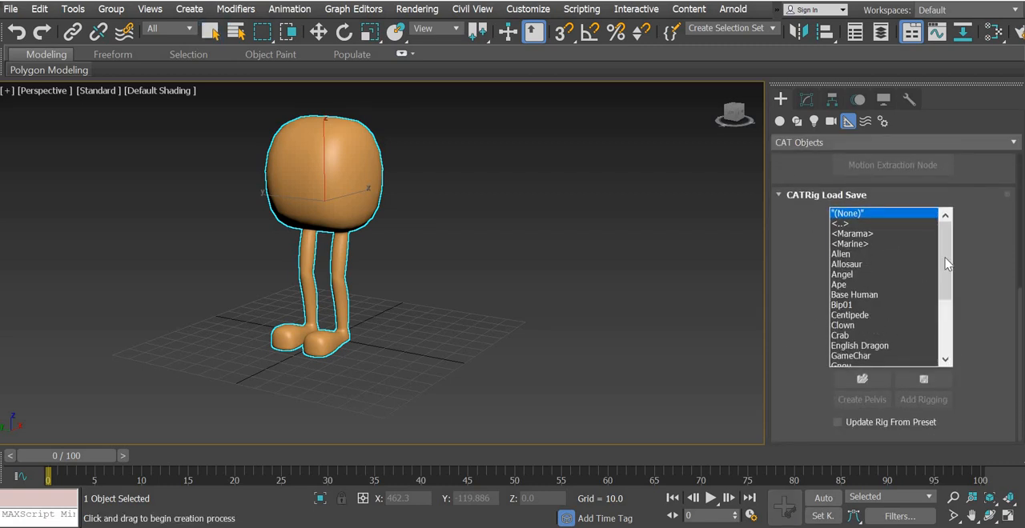
left_click_drag(946, 265, 945, 335)
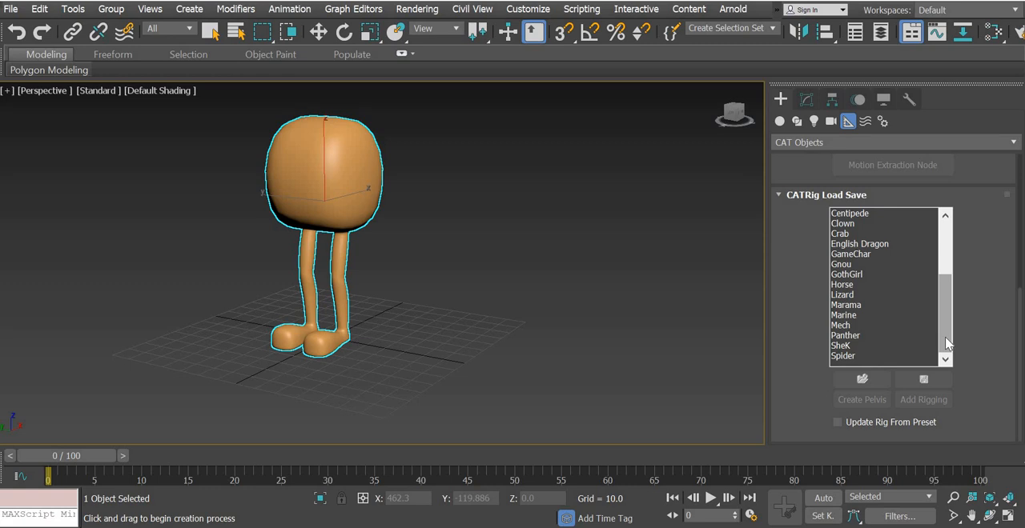
left_click(949, 257)
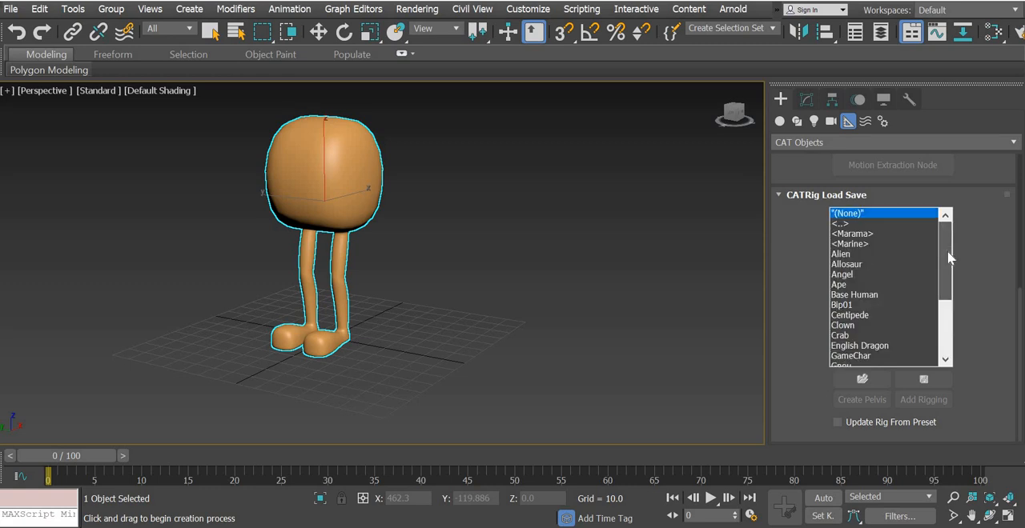
left_click(855, 254)
left_click_drag(555, 341, 583, 361)
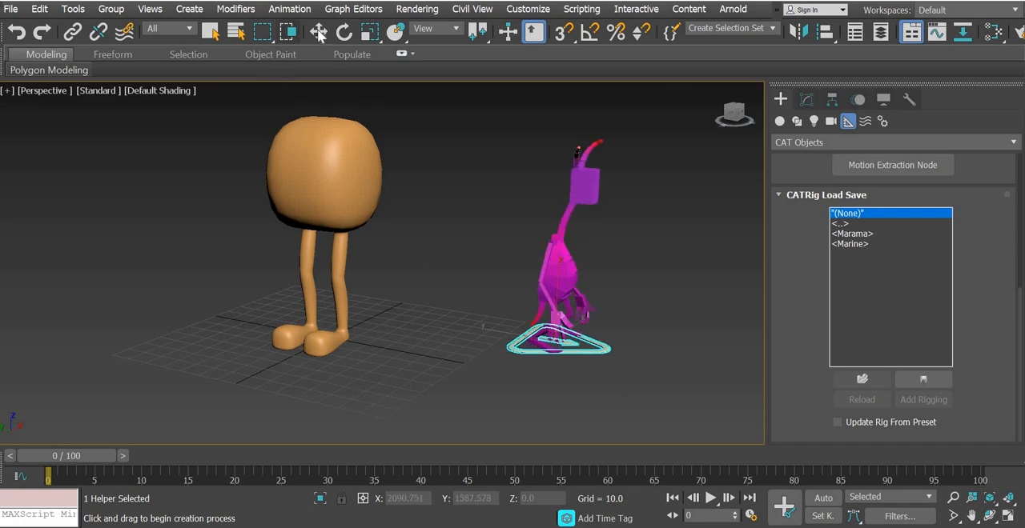
key("w")
Try moving the Alien rig's right forearm bone downward along Z and undo the move
middle_click_drag(409, 304, 258, 291)
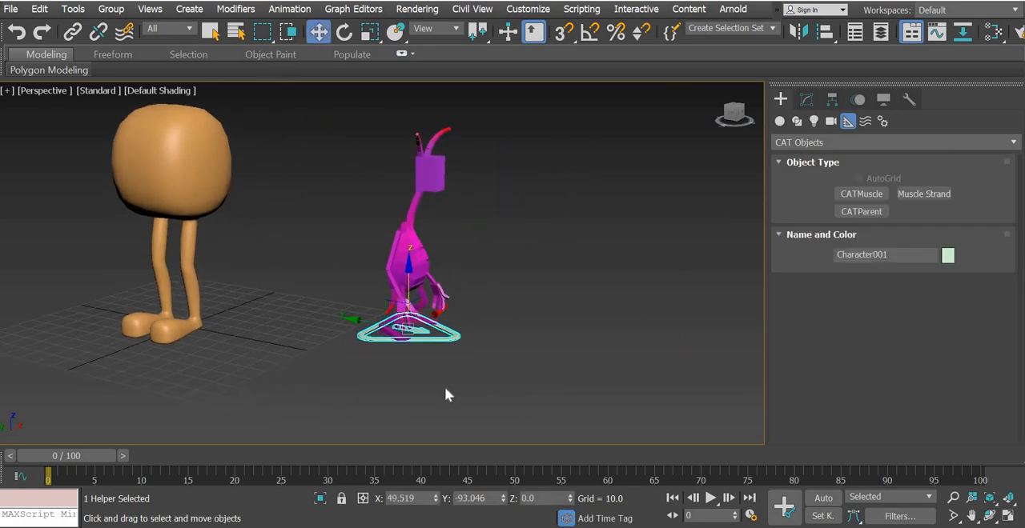
left_click(462, 375)
middle_click_drag(415, 391, 433, 373, "alt")
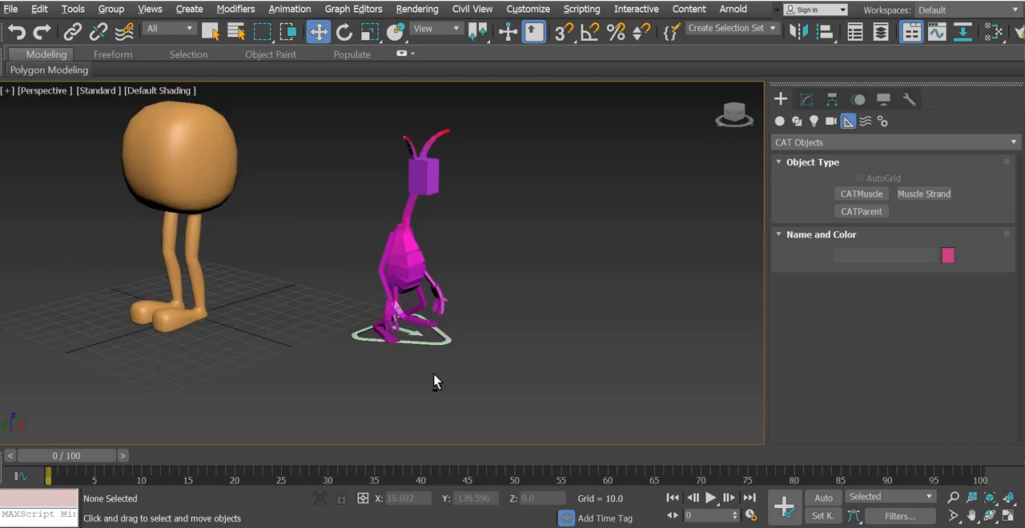
scroll(434, 374, "up", 3)
scroll(428, 407, "up", 3)
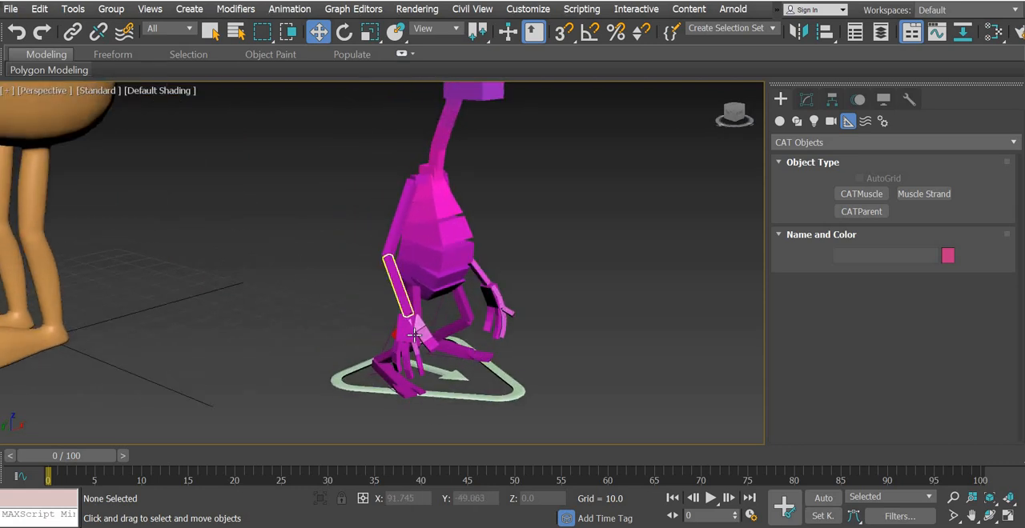
left_click(403, 310)
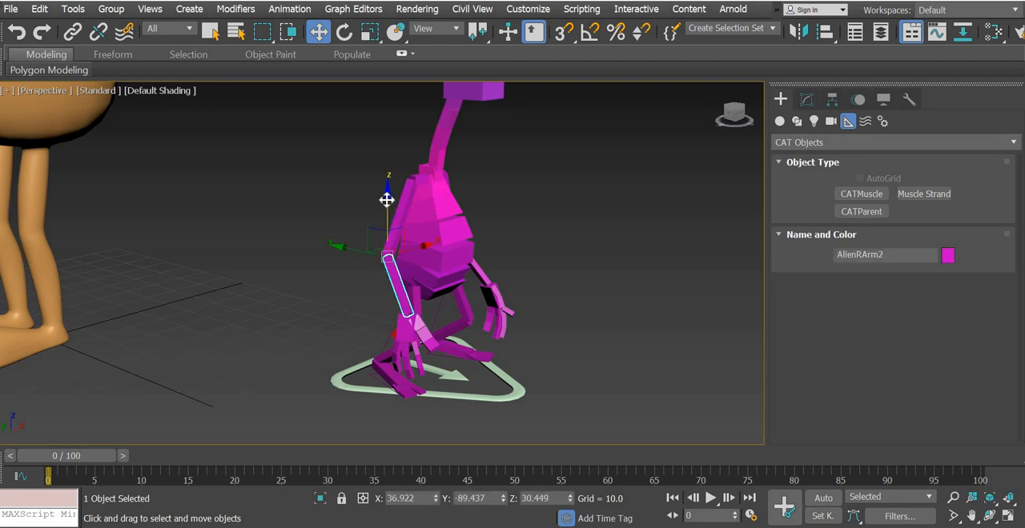
left_click_drag(392, 164, 384, 263)
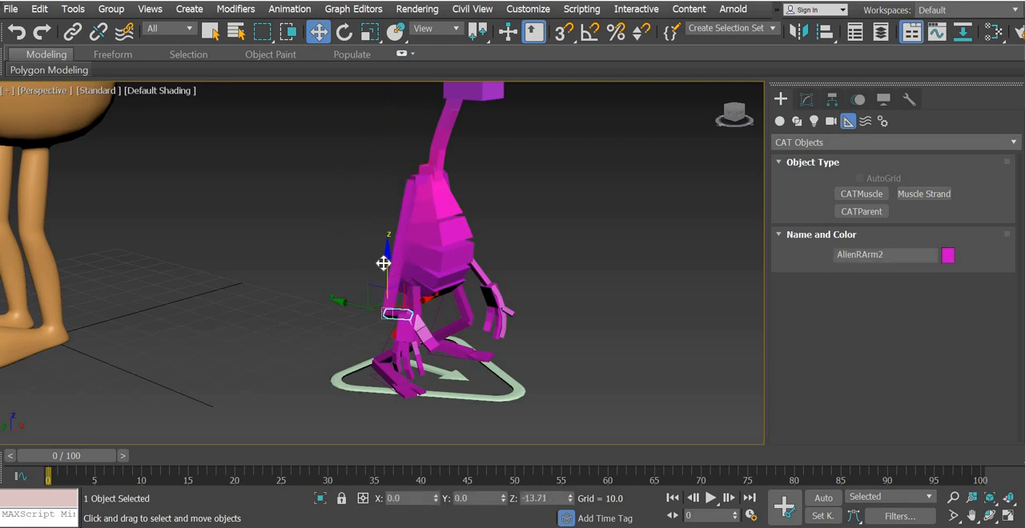
key("ctrl+z")
Add two CATMotion layers to the Alien rig through its base triangle and switch the rig to animation mode
middle_click_drag(368, 360, 492, 365, "alt")
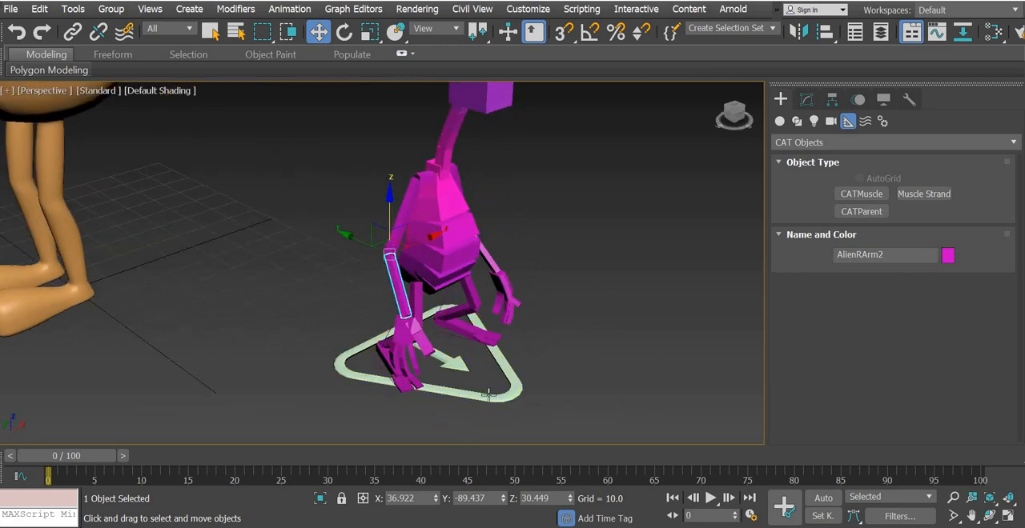
left_click(489, 394)
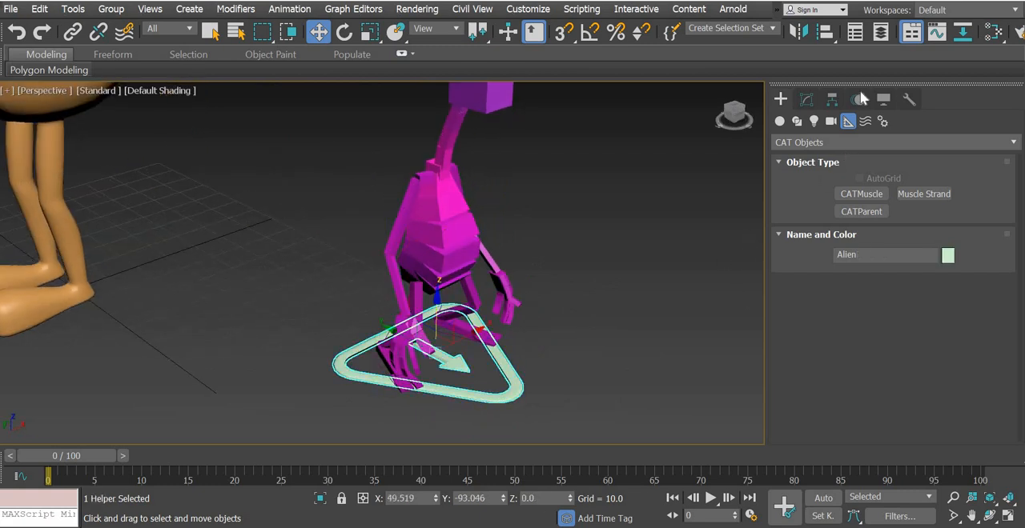
left_click(857, 101)
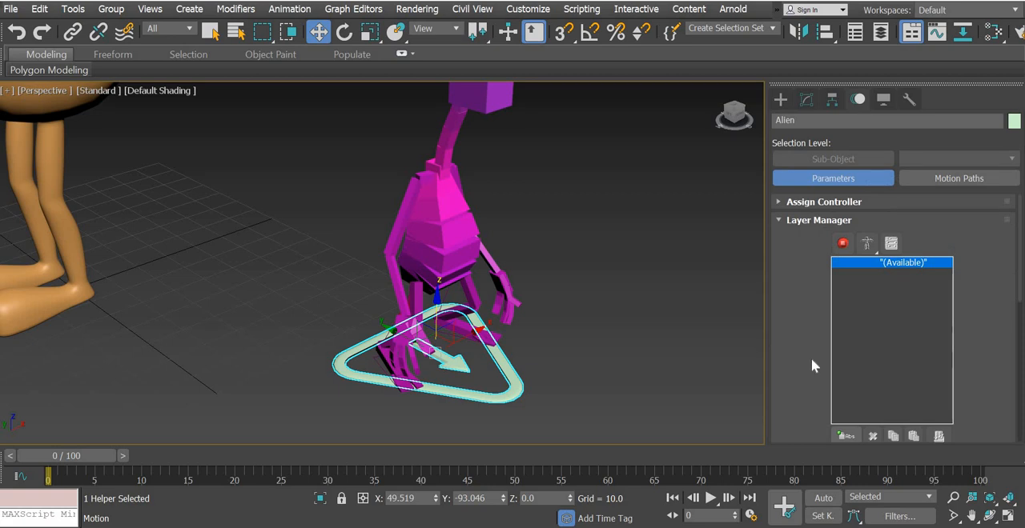
scroll(813, 272, "down", 2)
scroll(813, 272, "down", 1)
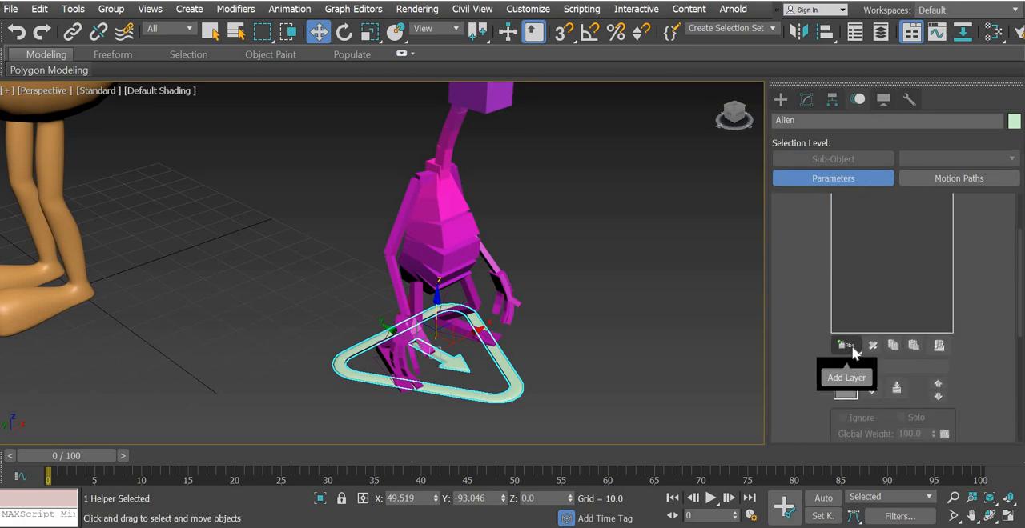
left_click(848, 345)
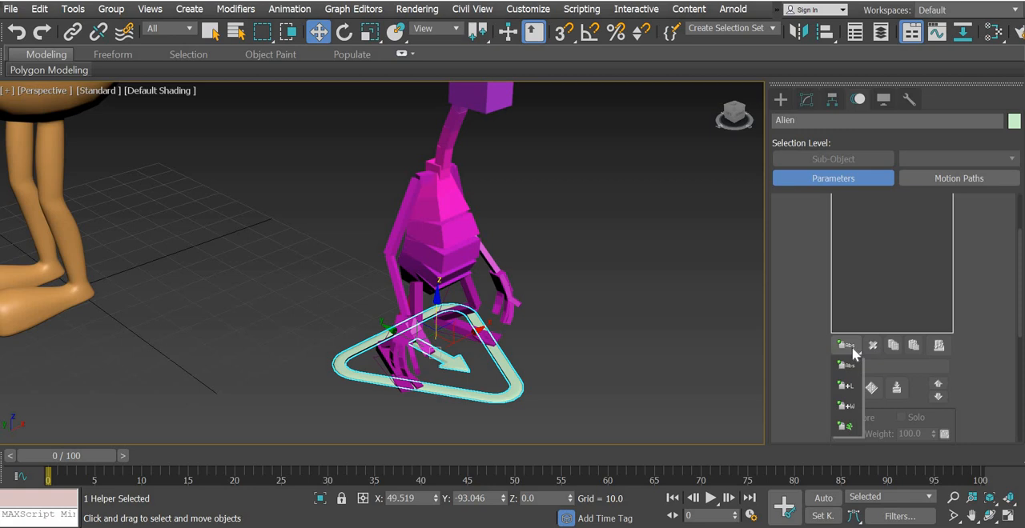
left_click(845, 426)
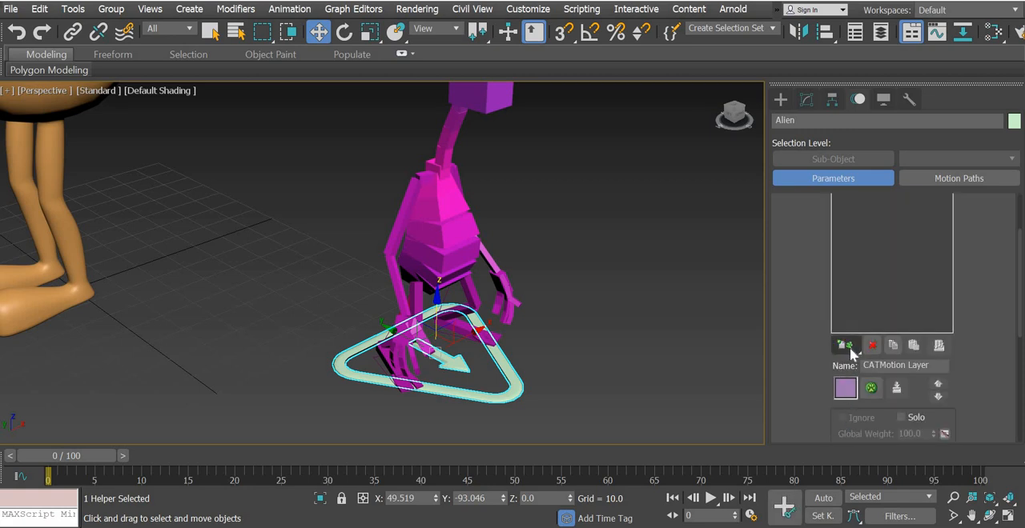
left_click(850, 346)
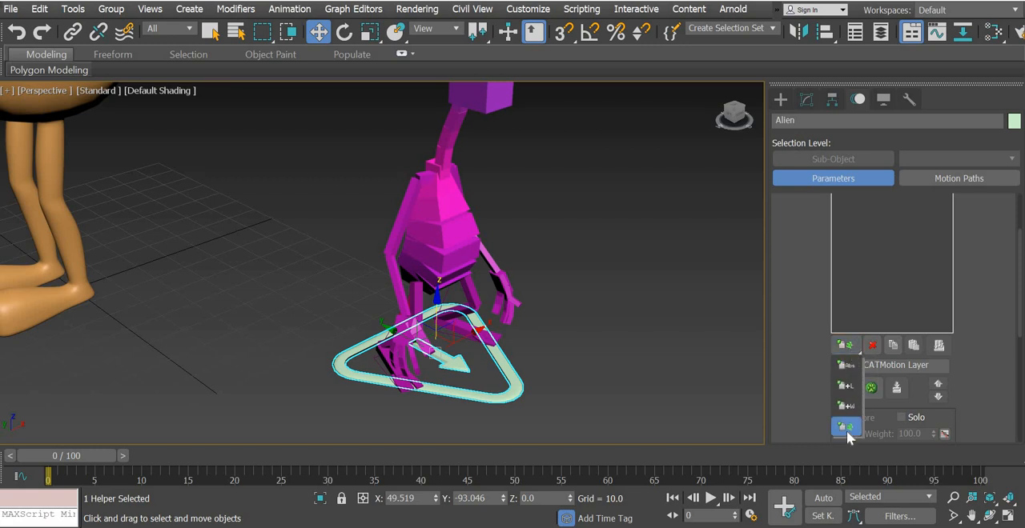
left_click(845, 427)
scroll(805, 357, "up", 3)
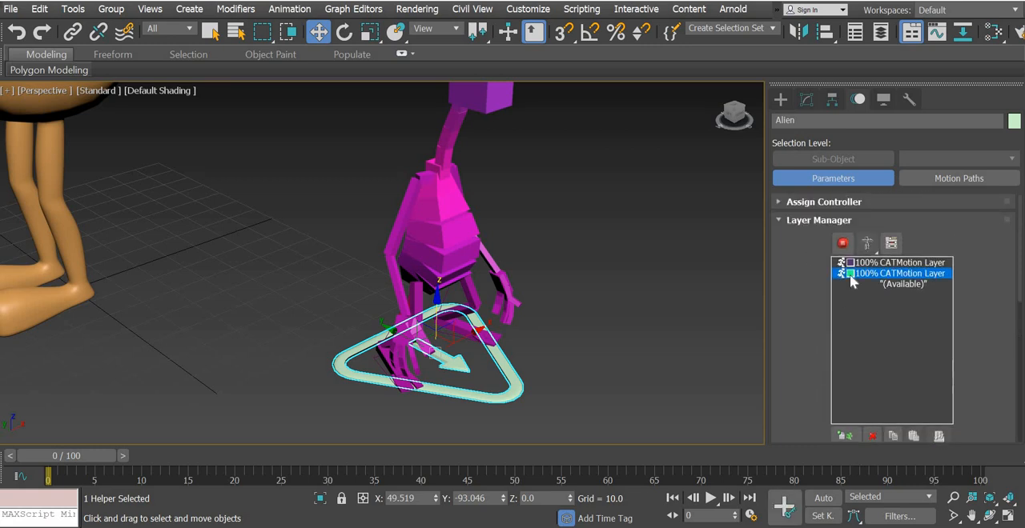
left_click(844, 247)
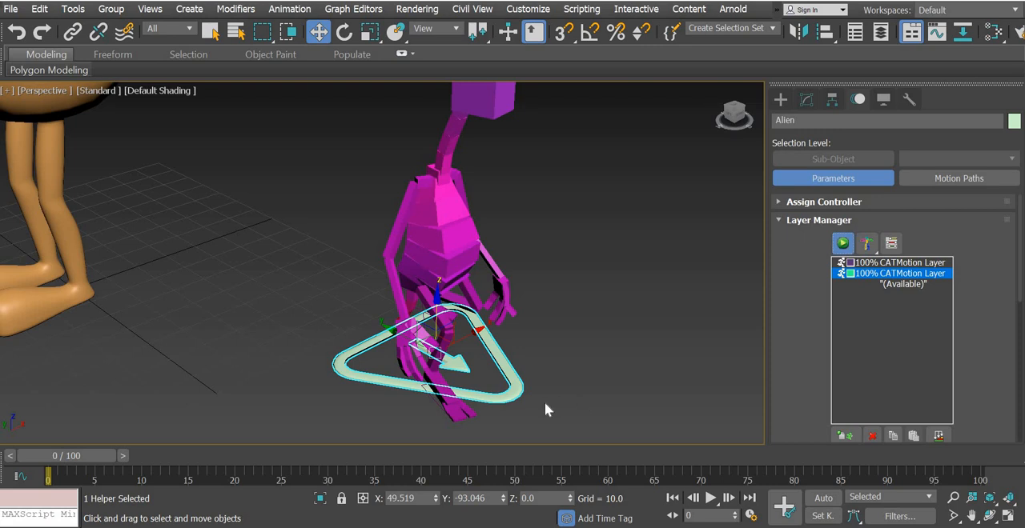
Play the Alien rig's walk animation from a more frontal view, stop it and return to frame 0
left_click(528, 389)
middle_click_drag(528, 382, 333, 414, "alt")
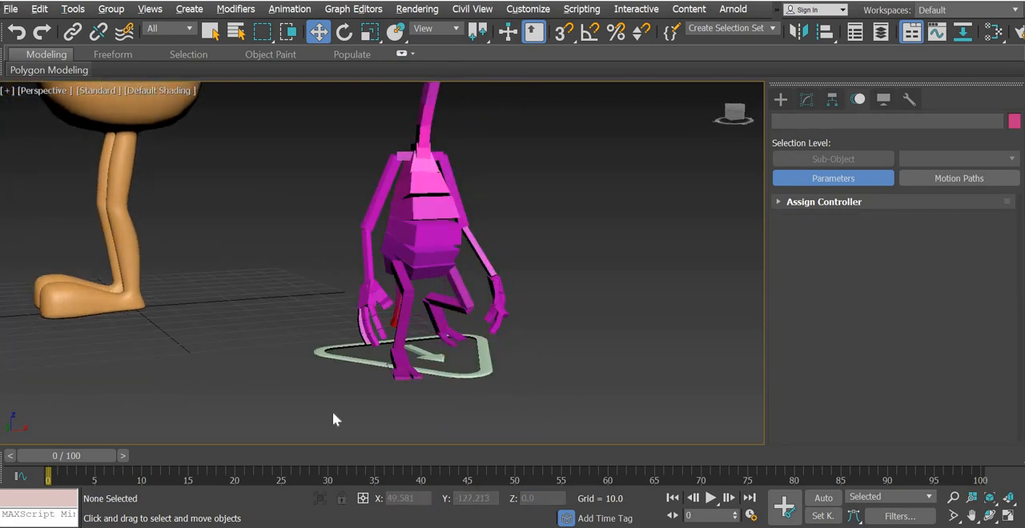
left_click(709, 498)
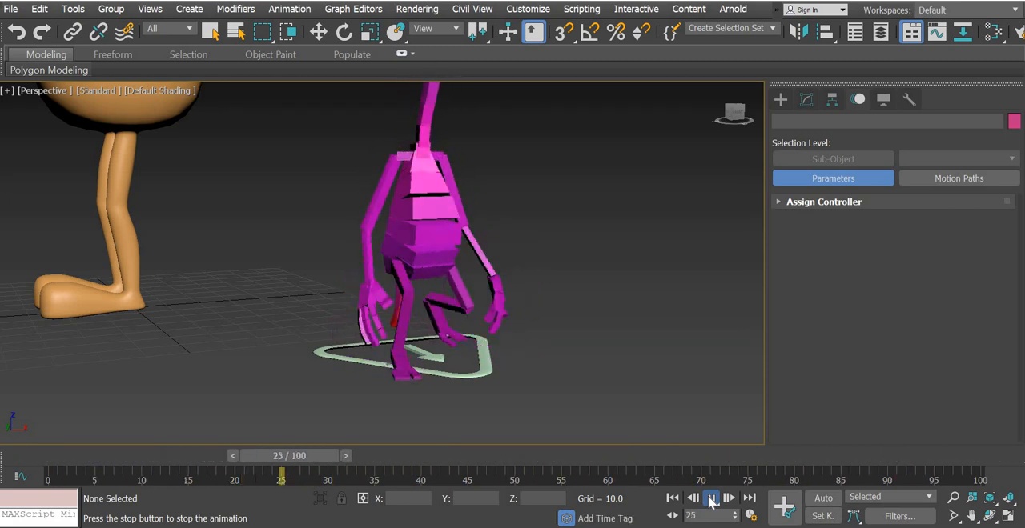
left_click(710, 498)
key("w")
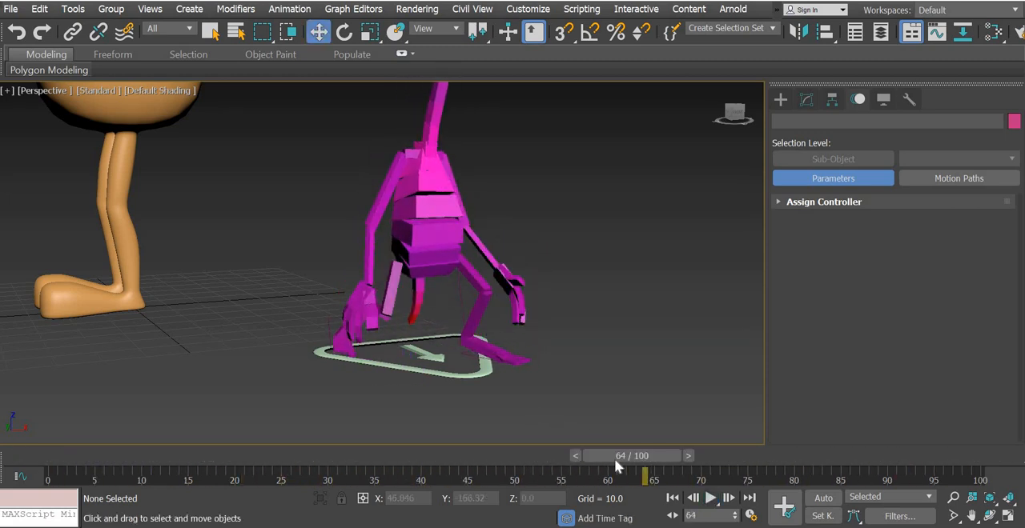
left_click_drag(89, 463, 35, 460)
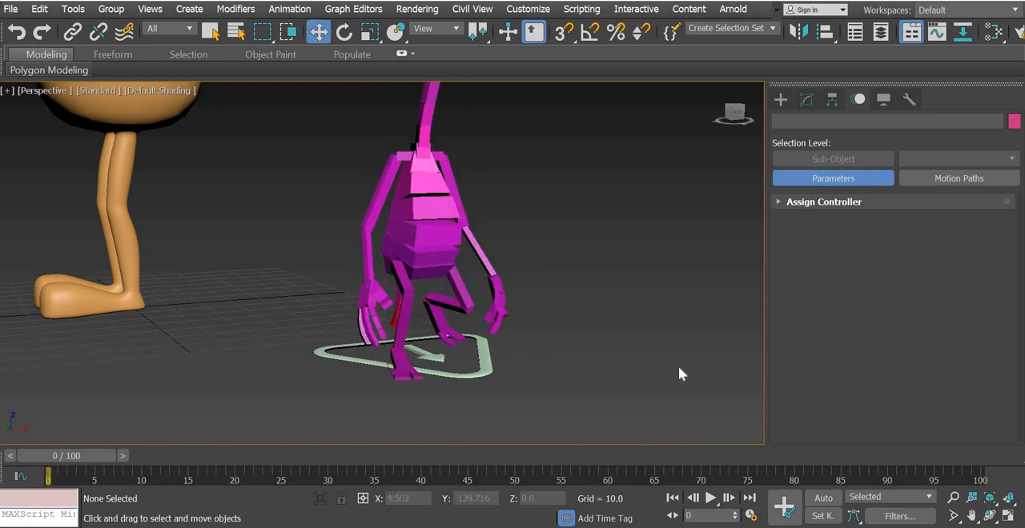
Delete the second CATMotion layer from the Alien rig, scrub through the timeline and go back to frame 0
left_click(483, 368)
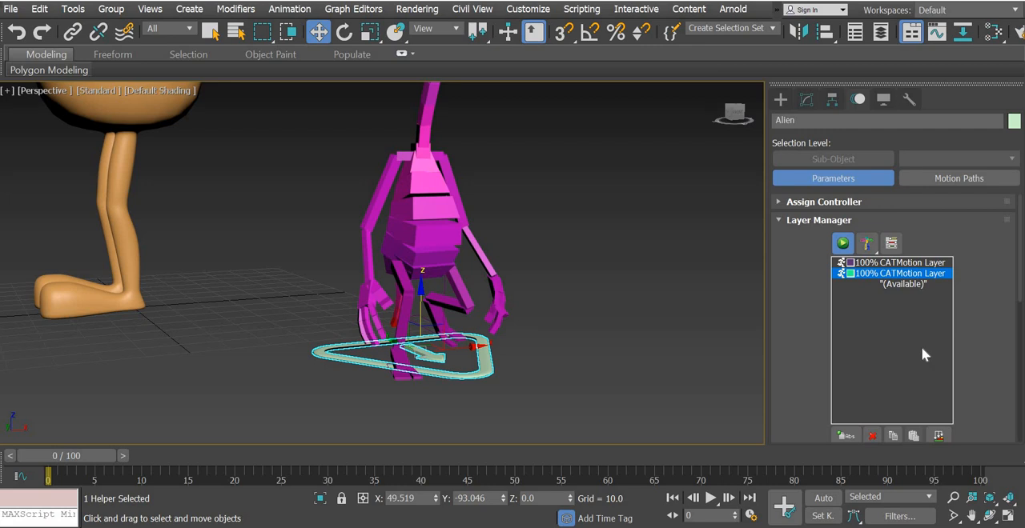
left_click(874, 440)
left_click_drag(89, 460, 672, 456)
key("Home")
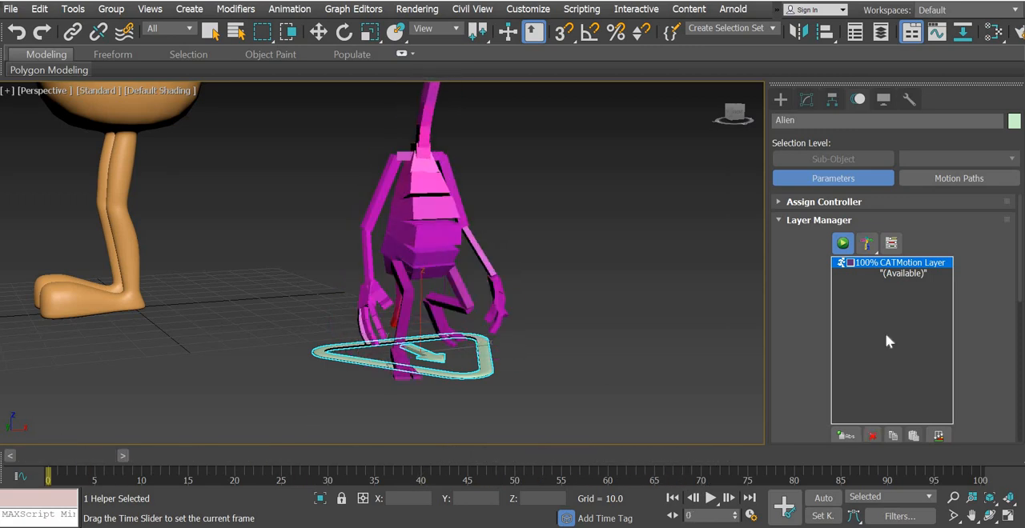
key("w")
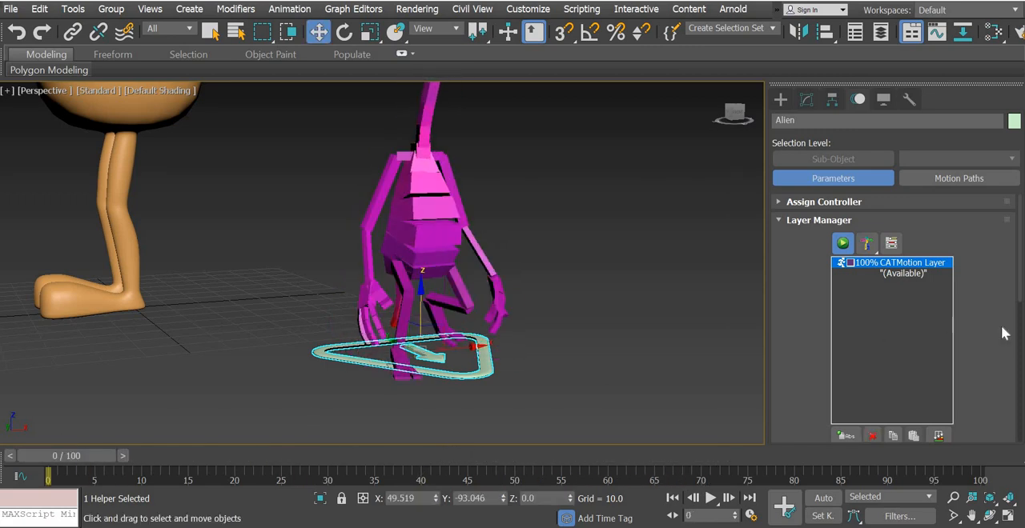
Replace the Alien rig's remaining CATMotion layer with an absolute animation layer and deselect the rig
scroll(1020, 305, "down", 2)
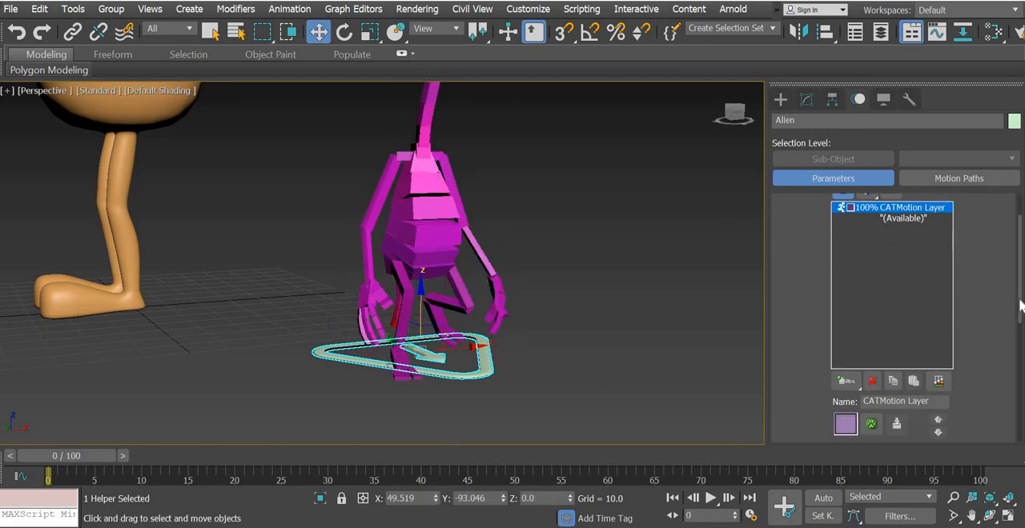
scroll(1020, 304, "up", 1)
left_click(873, 409)
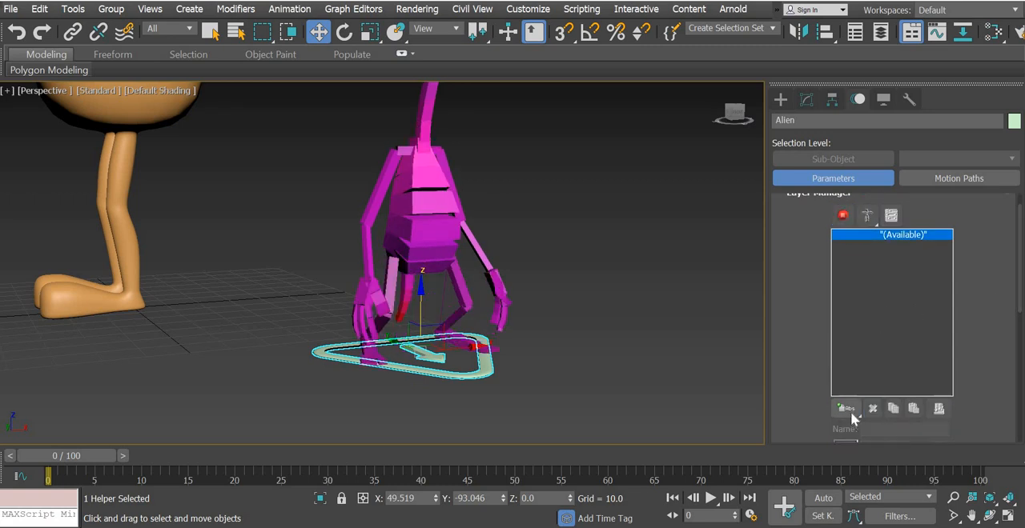
left_click_drag(851, 412, 850, 433)
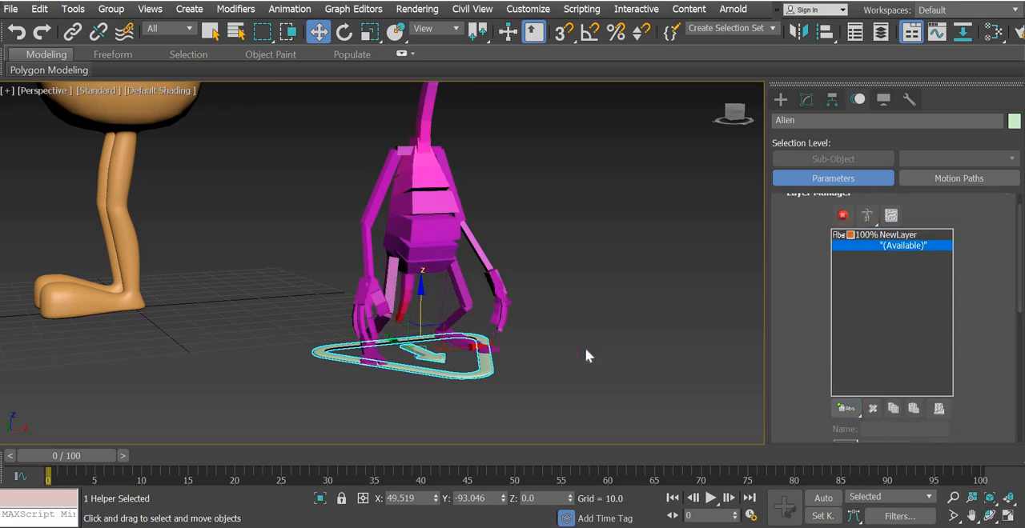
left_click(370, 270)
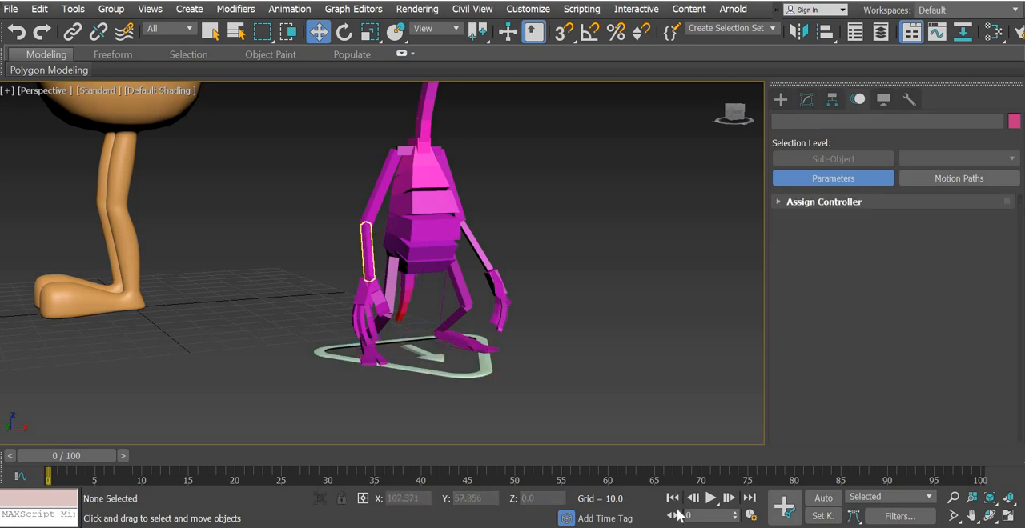
Turn on Auto Key, try rotating the Alien's right upper arm at frame 4, and switch the rig to animation mode
left_click(822, 500)
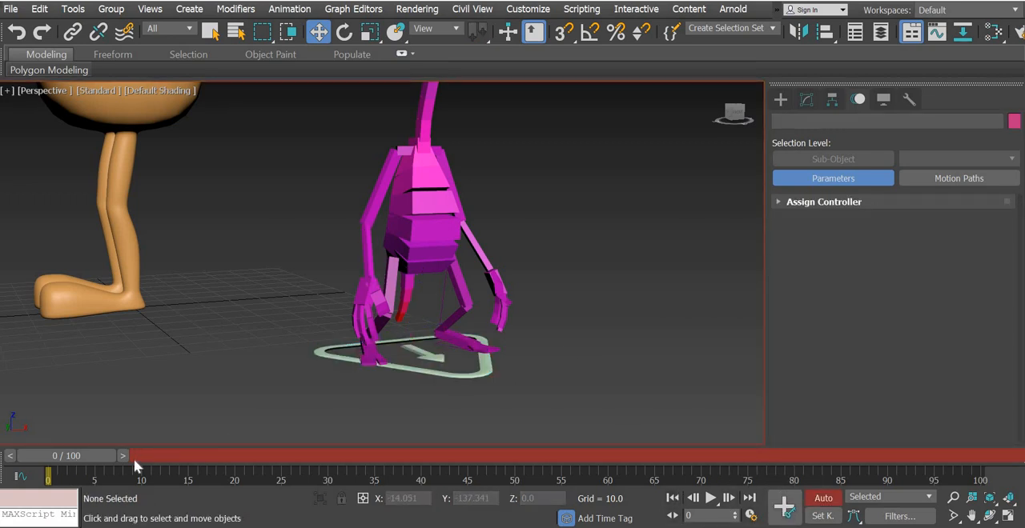
left_click_drag(72, 456, 107, 458)
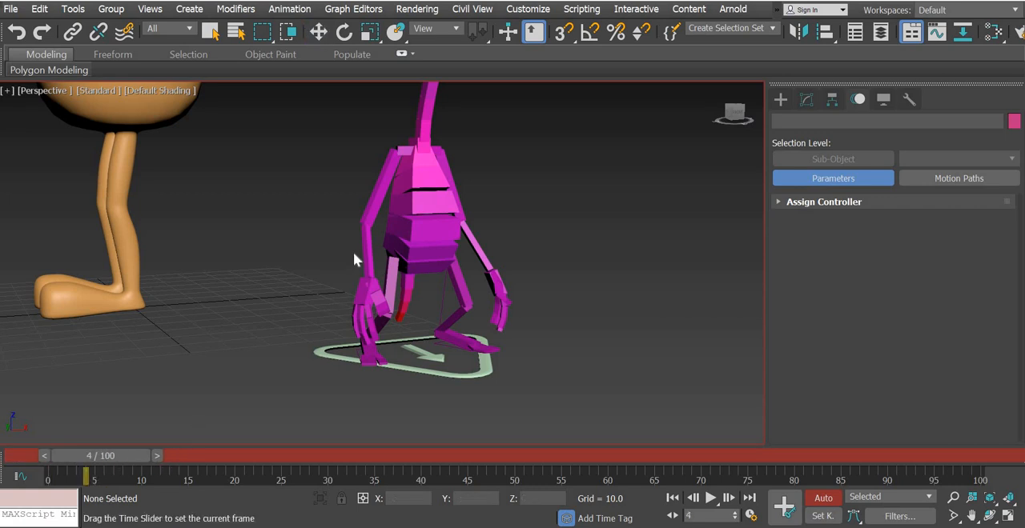
left_click(380, 196)
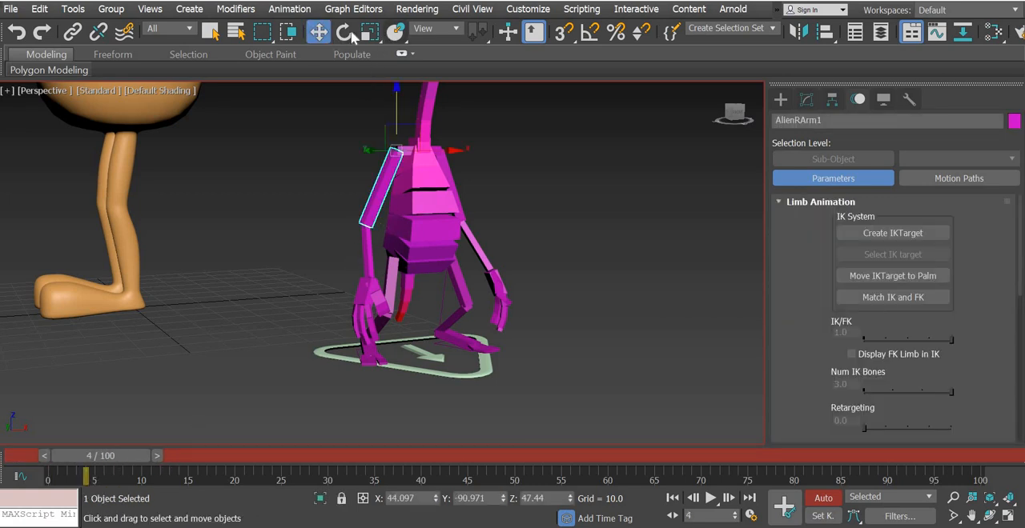
key("e")
left_click_drag(427, 160, 431, 93)
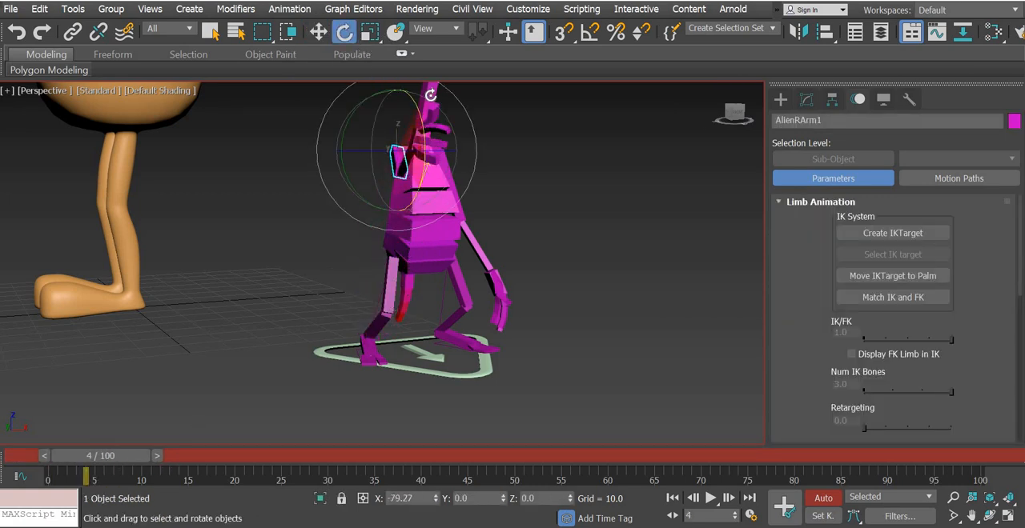
left_click_drag(398, 147, 164, 406)
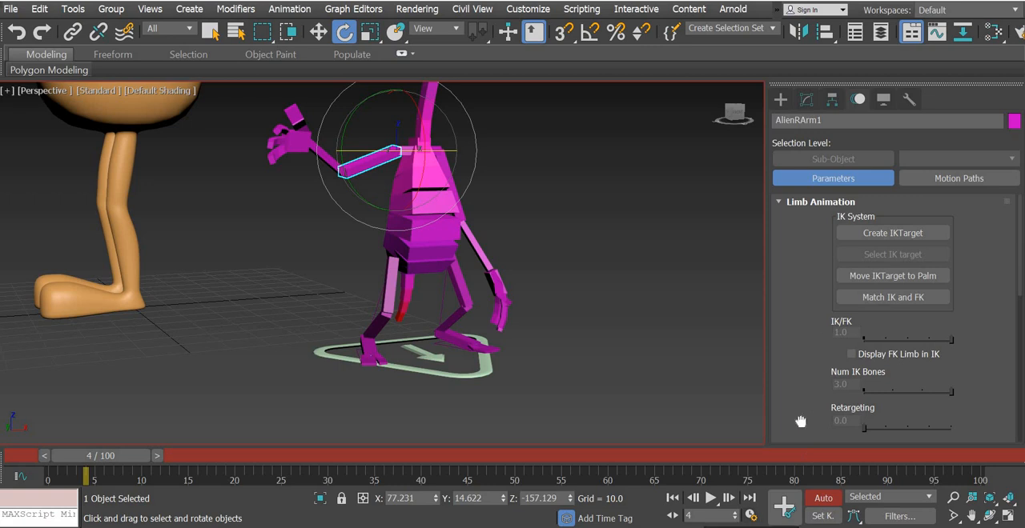
left_click(803, 205)
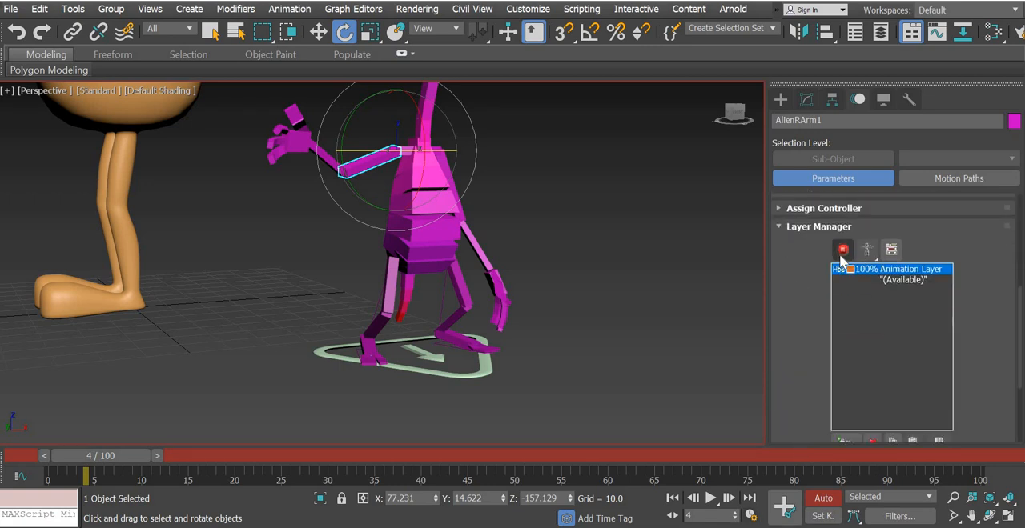
key("ctrl+z")
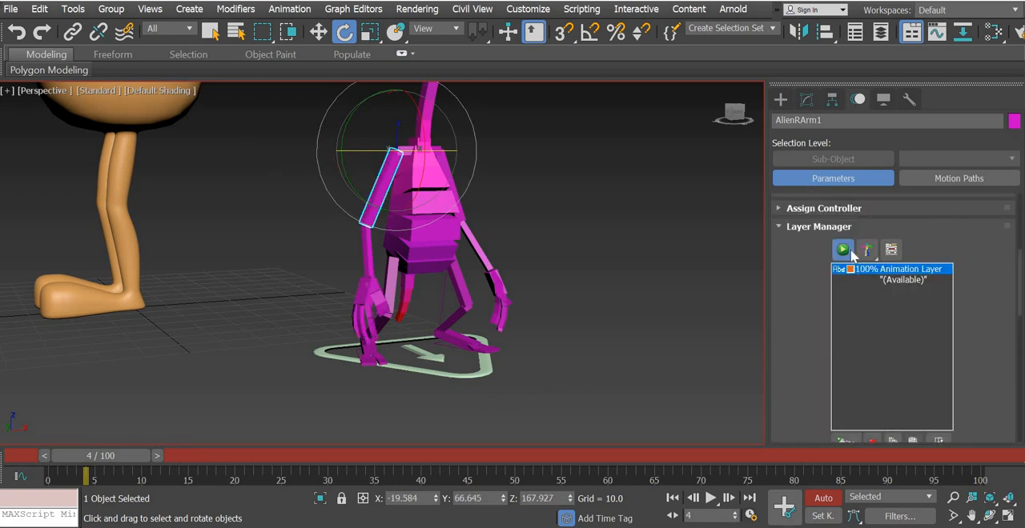
Key a raised rotation of the Alien's right upper arm at frame 5 and scrub through the arm movement
left_click_drag(122, 454, 133, 455)
key("e")
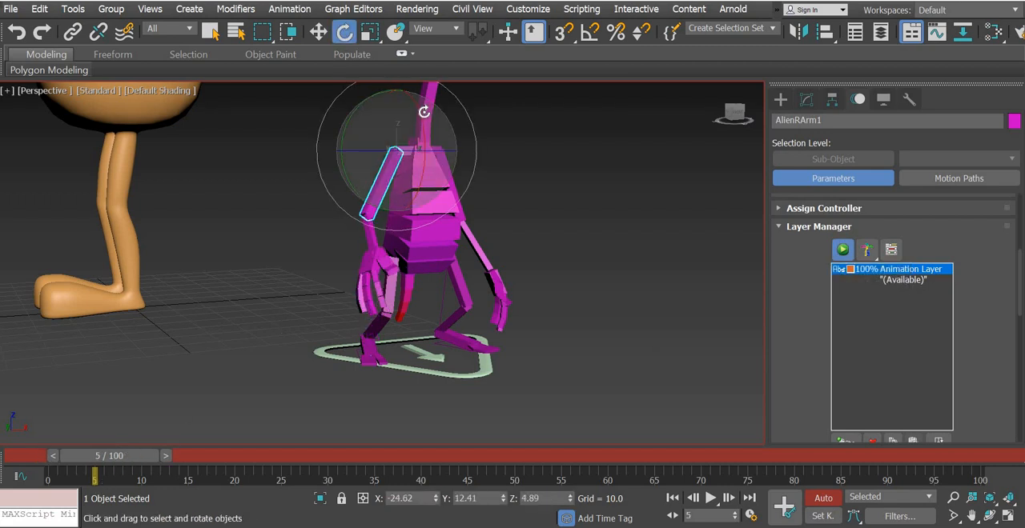
left_click_drag(424, 112, 425, 112)
key("ctrl+z")
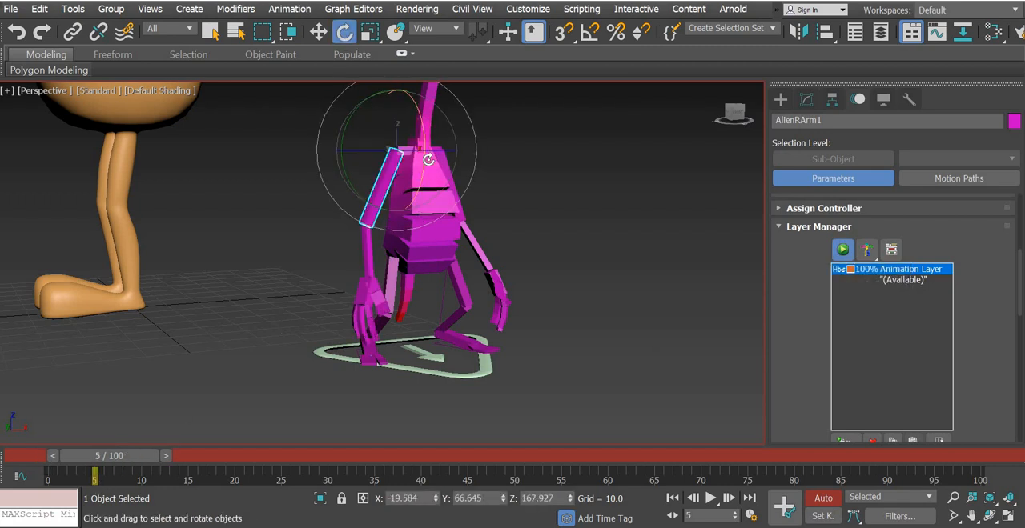
left_click_drag(428, 159, 432, 97)
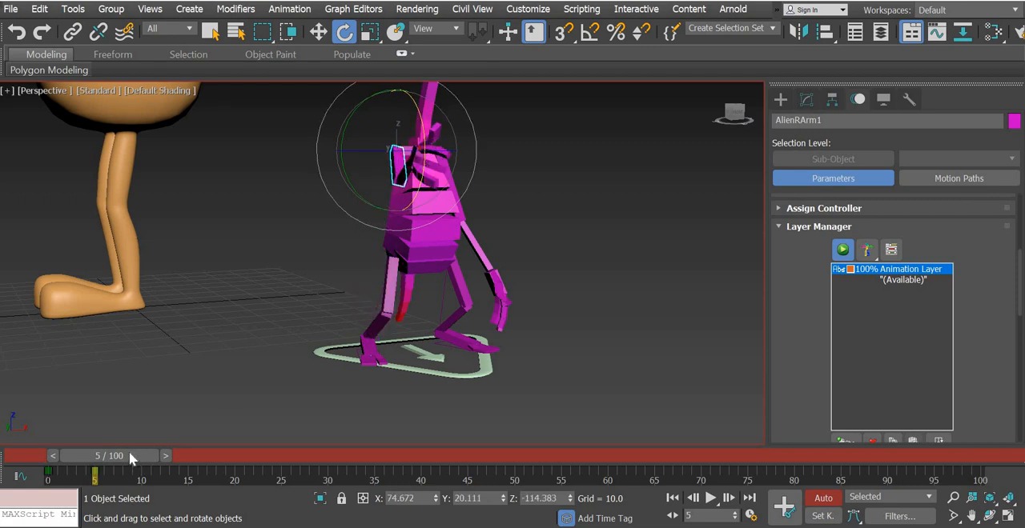
left_click_drag(72, 452, 138, 456)
Rotate the Alien's second tail bone at frame 5 and scrub back to frame 0
key("e")
left_click(413, 279)
middle_click_drag(513, 377, 457, 319, "alt")
left_click_drag(444, 290, 440, 256)
mouse_move(69, 459)
left_mouse_down()
mouse_move(165, 454)
mouse_move(30, 454)
mouse_move(120, 454)
mouse_move(60, 455)
left_mouse_up()
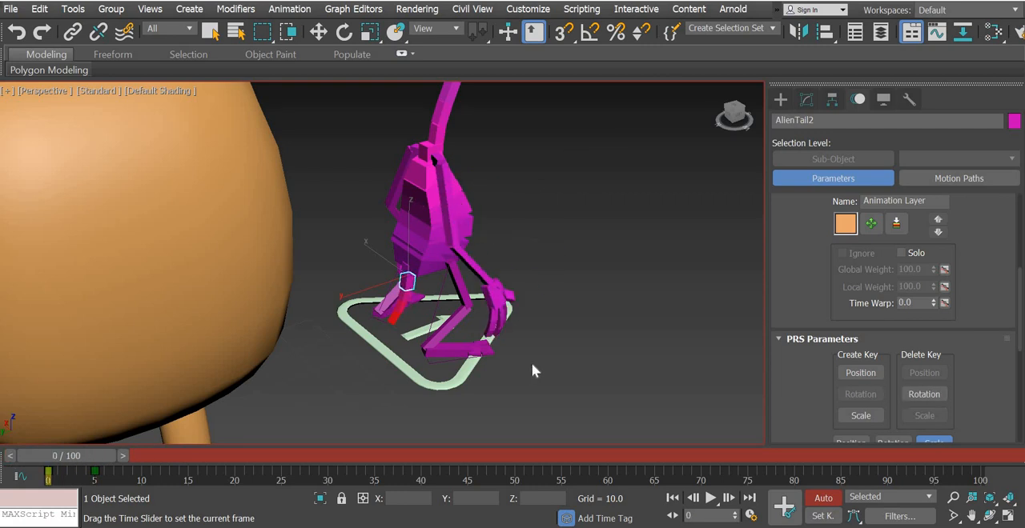
Delete the whole Alien rig through its base triangle and turn off Auto Key
left_click(454, 379)
key("Delete")
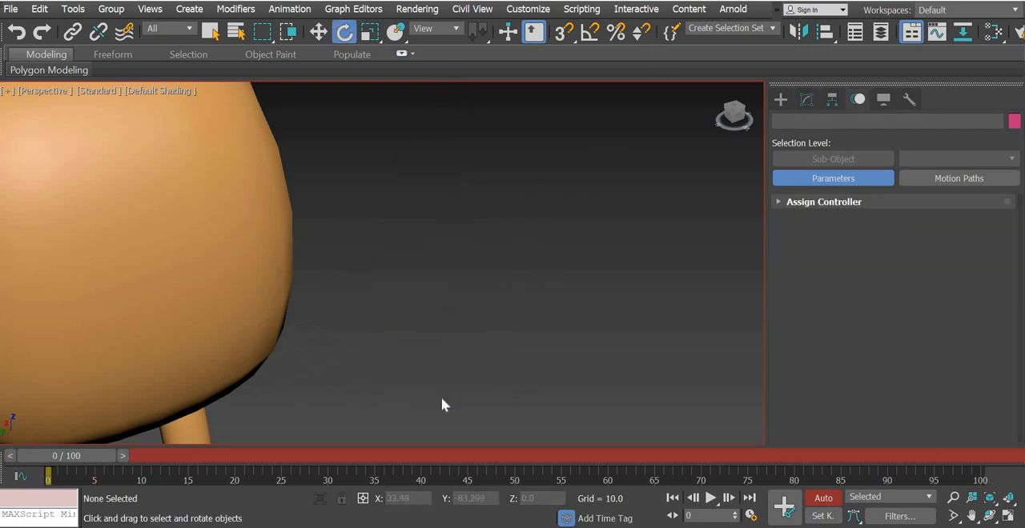
scroll(438, 399, "down", 5)
middle_click_drag(438, 398, 467, 328, "alt")
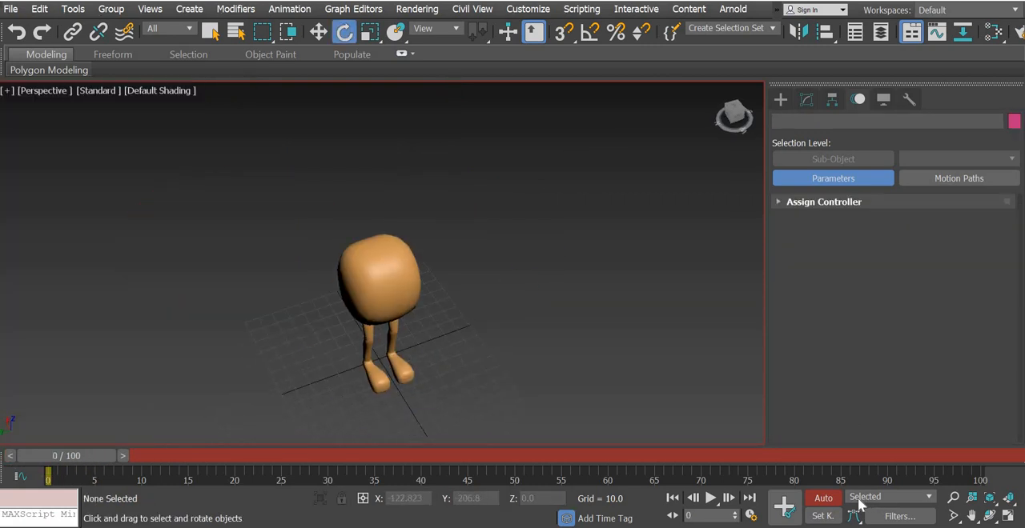
left_click(825, 500)
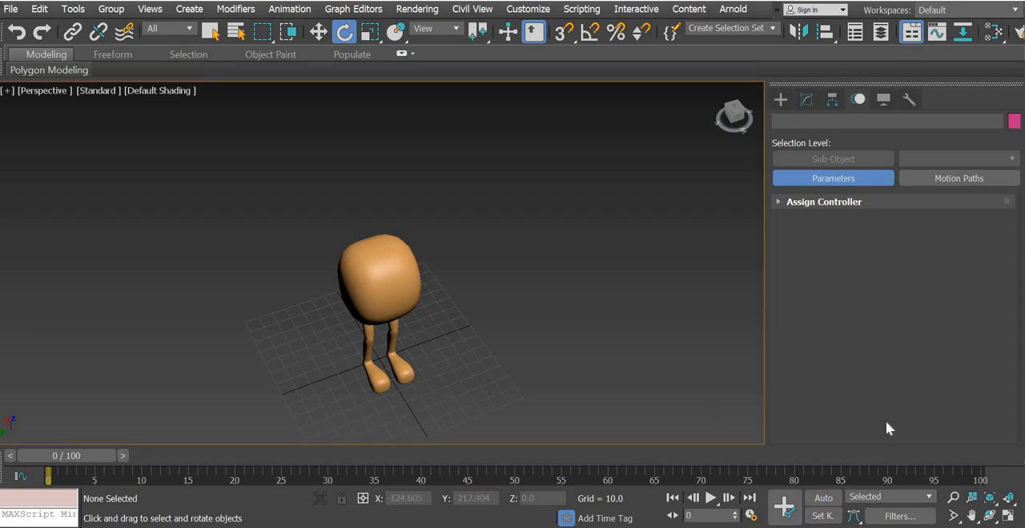
Switch to four viewports and move the Zubi character to world position X 0, Y 0, Z 0
key("w")
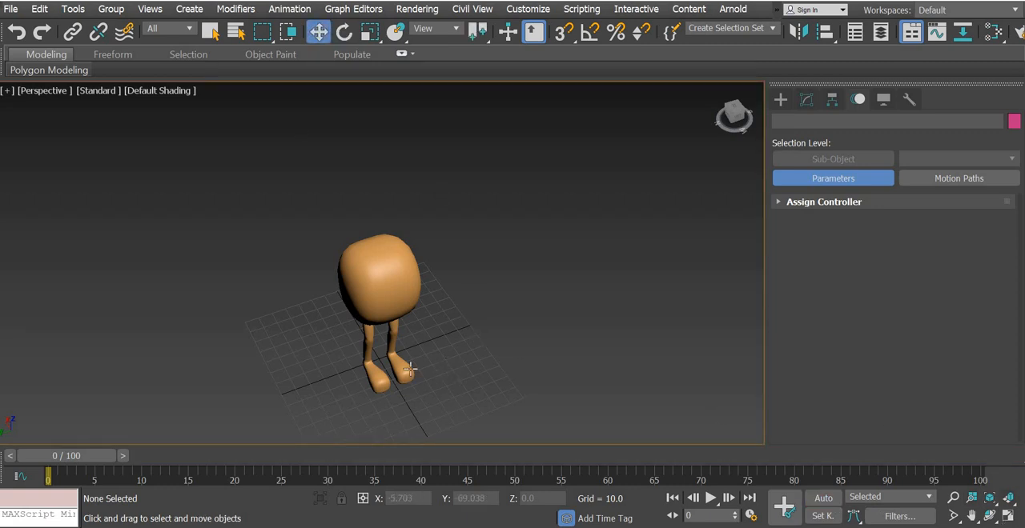
middle_click_drag(415, 322, 398, 352, "alt")
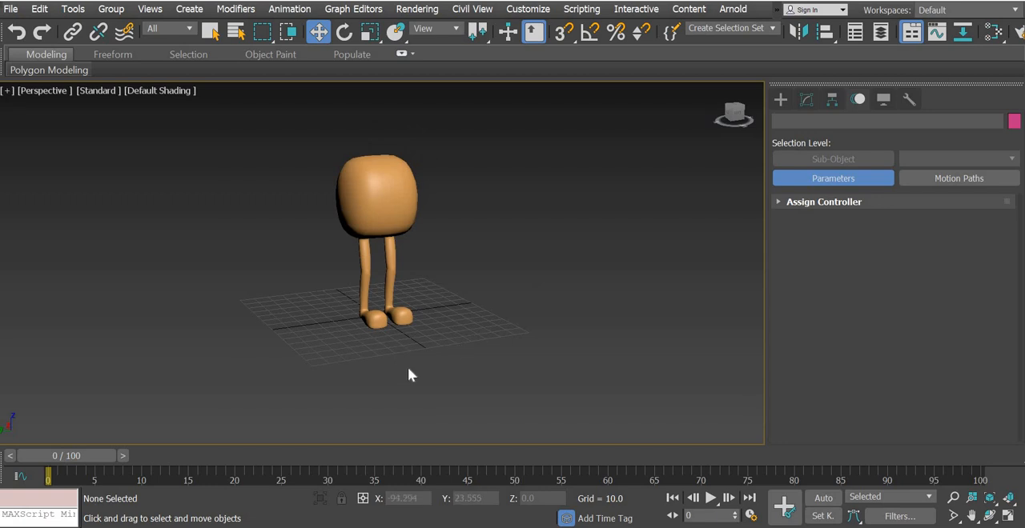
middle_click_drag(408, 387, 408, 390, "alt")
scroll(409, 390, "up", 2)
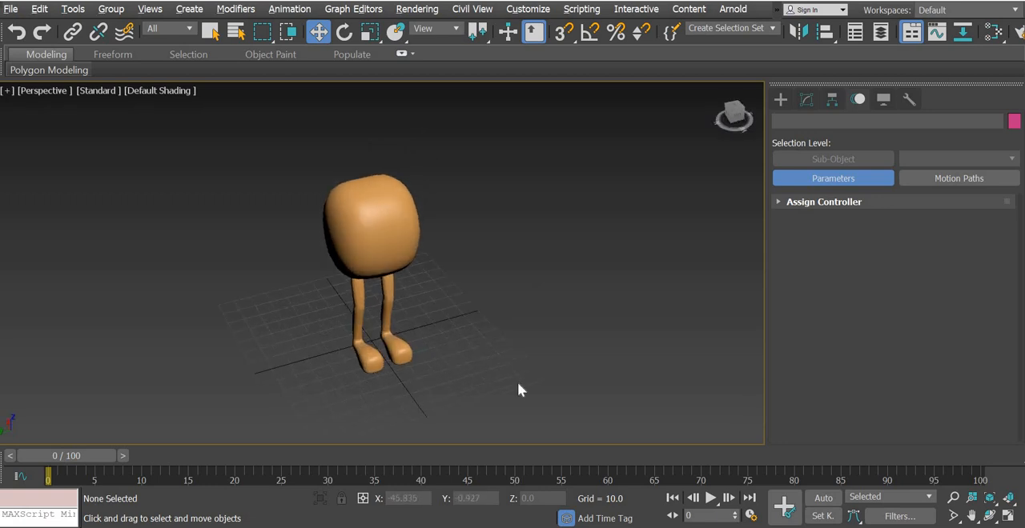
left_click(1005, 518)
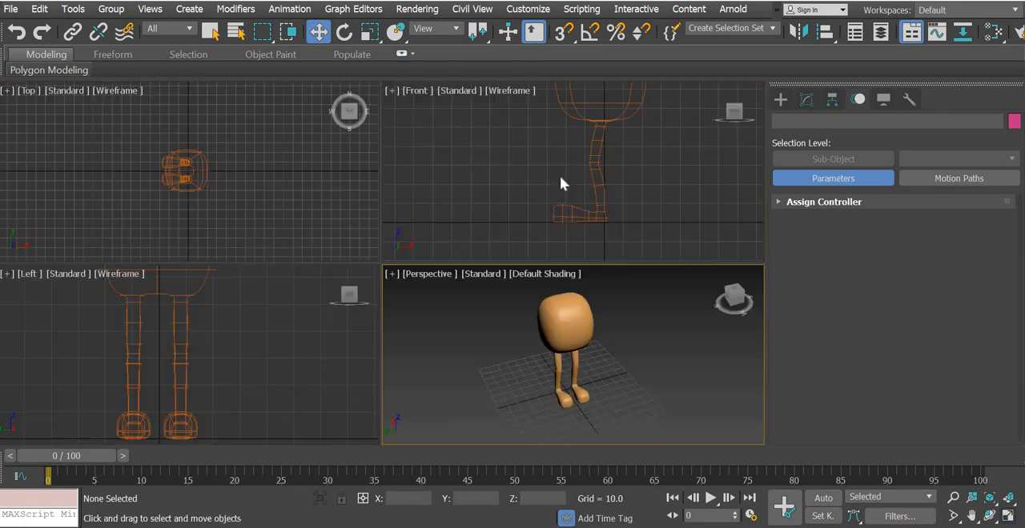
left_click(602, 198)
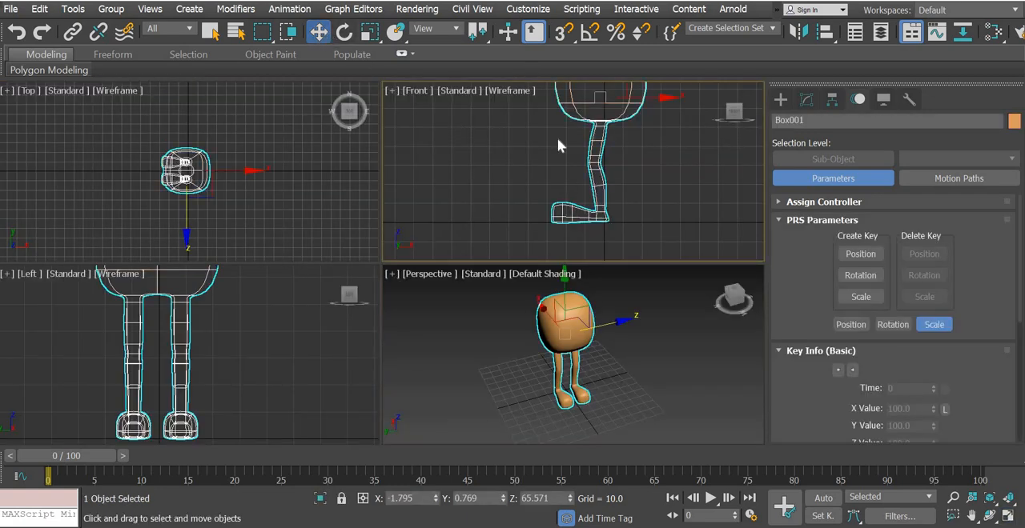
key("F12")
right_click(598, 165)
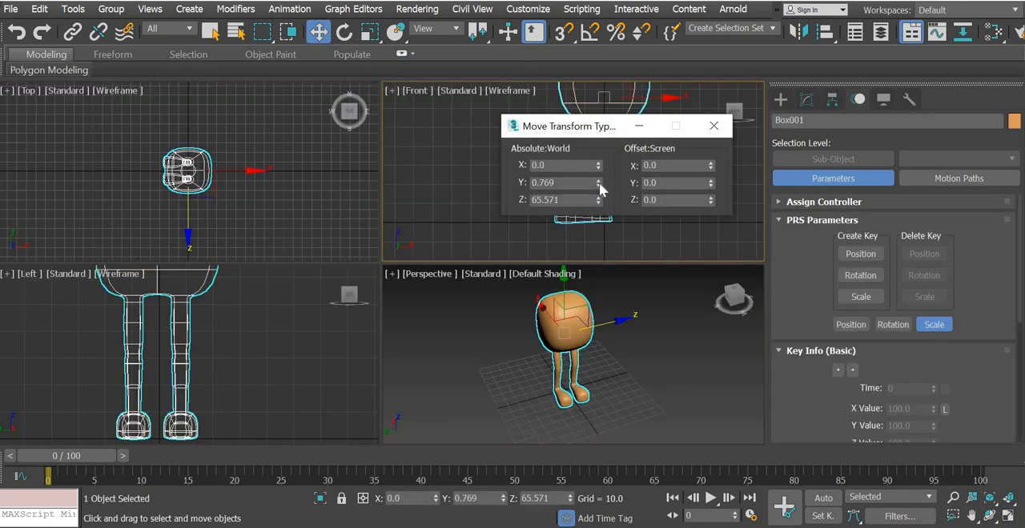
right_click(598, 184)
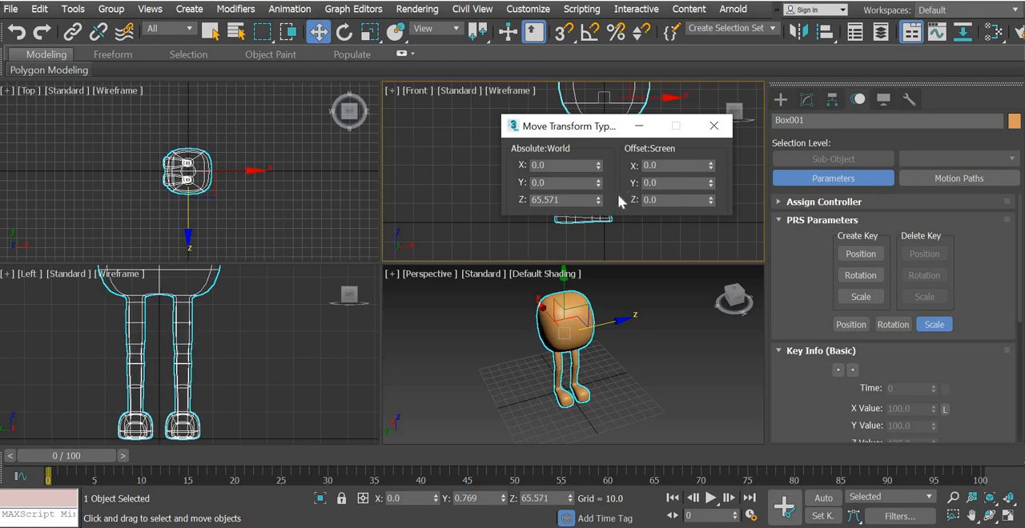
right_click(598, 200)
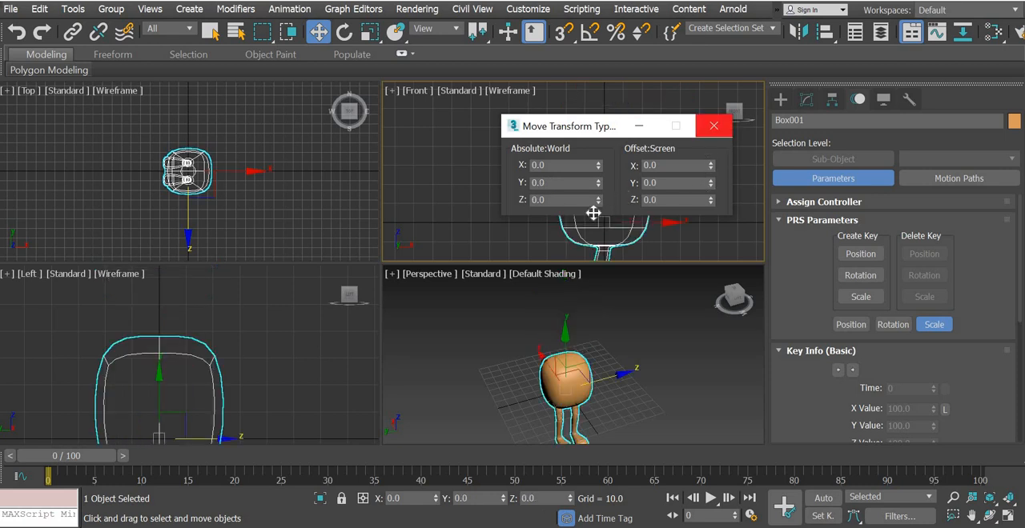
left_click(713, 126)
Enable angle snap, rotate the Zubi character to an absolute Z angle of 90 degrees, and inspect it in perspective
scroll(510, 116, "down", 3)
middle_click_drag(599, 190, 586, 152)
scroll(581, 142, "up", 3)
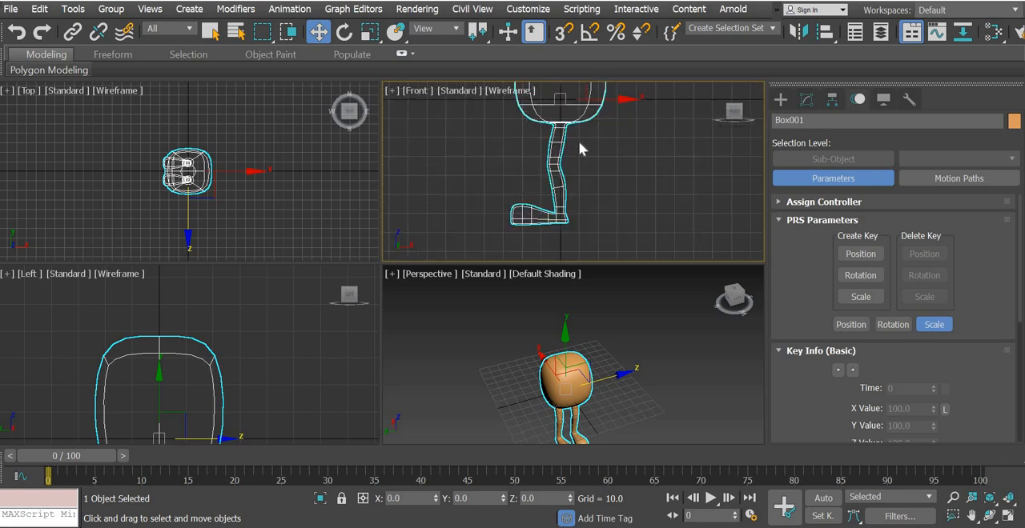
middle_click_drag(580, 187, 580, 232)
left_click(832, 99)
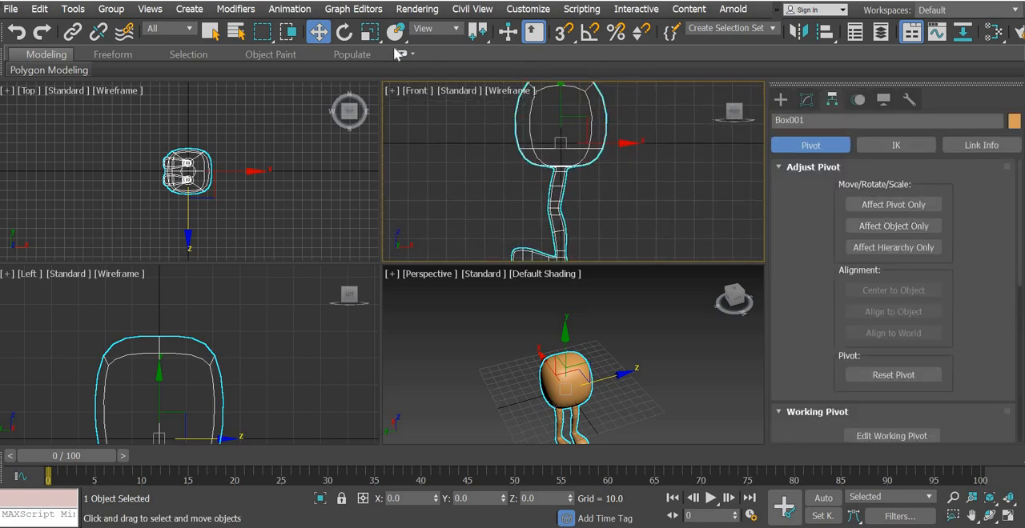
left_click(344, 31)
left_click_drag(585, 142, 652, 151)
key("a")
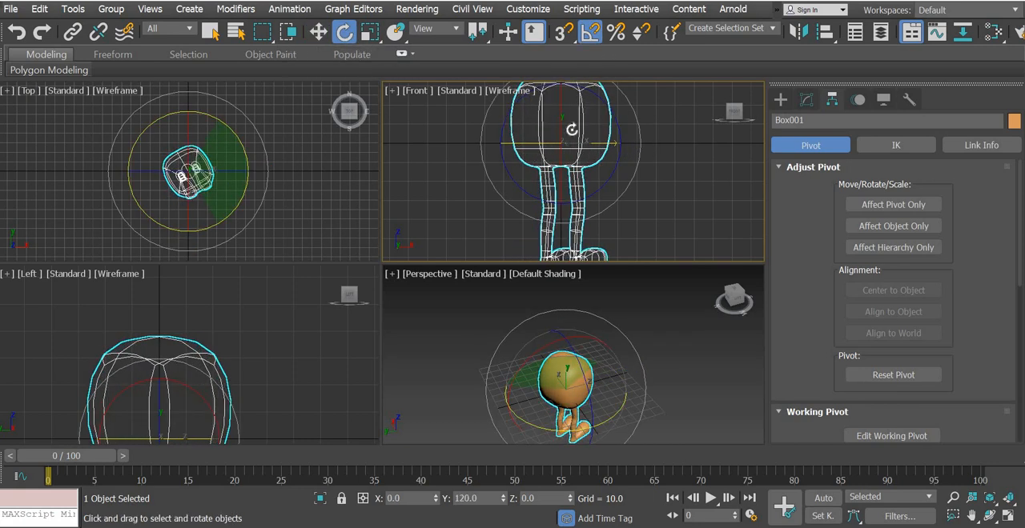
key("F12")
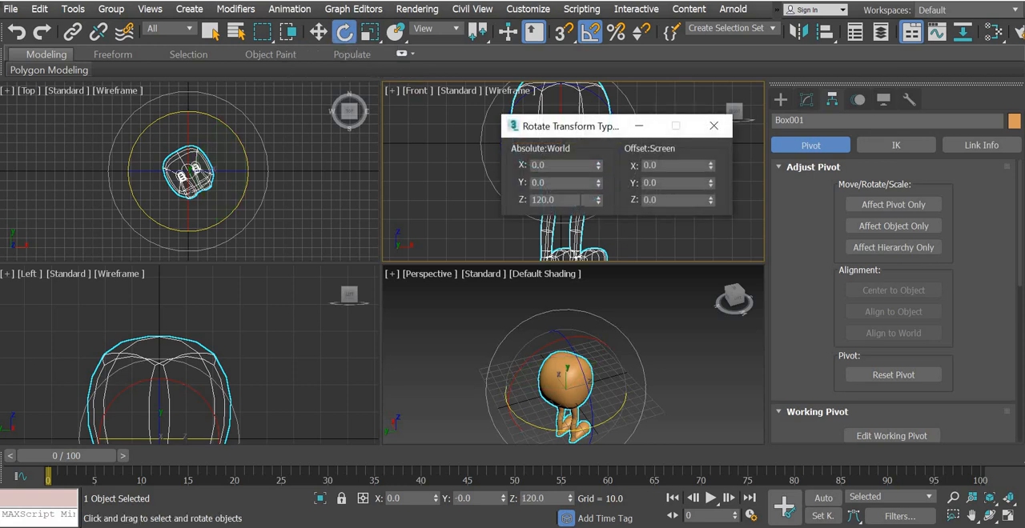
type("90")
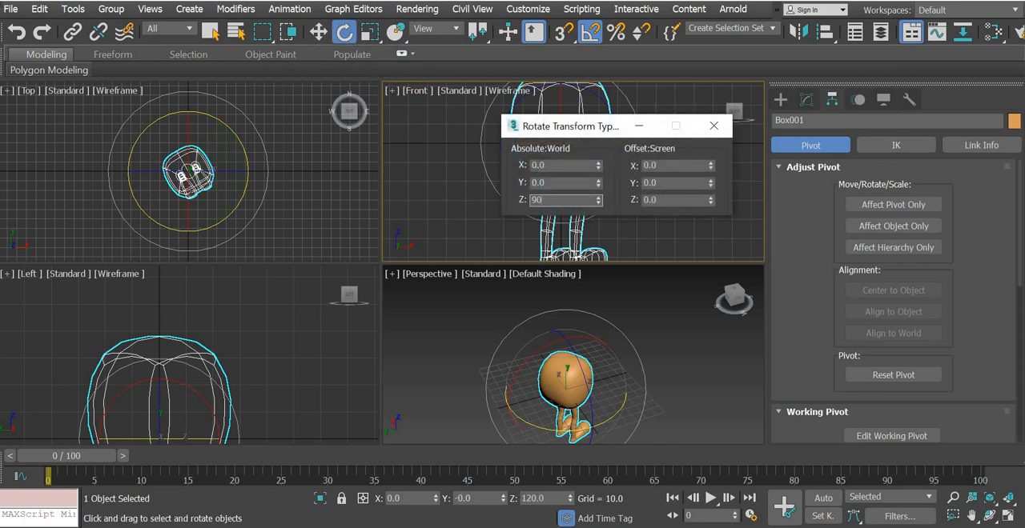
key("Return")
left_click(713, 130)
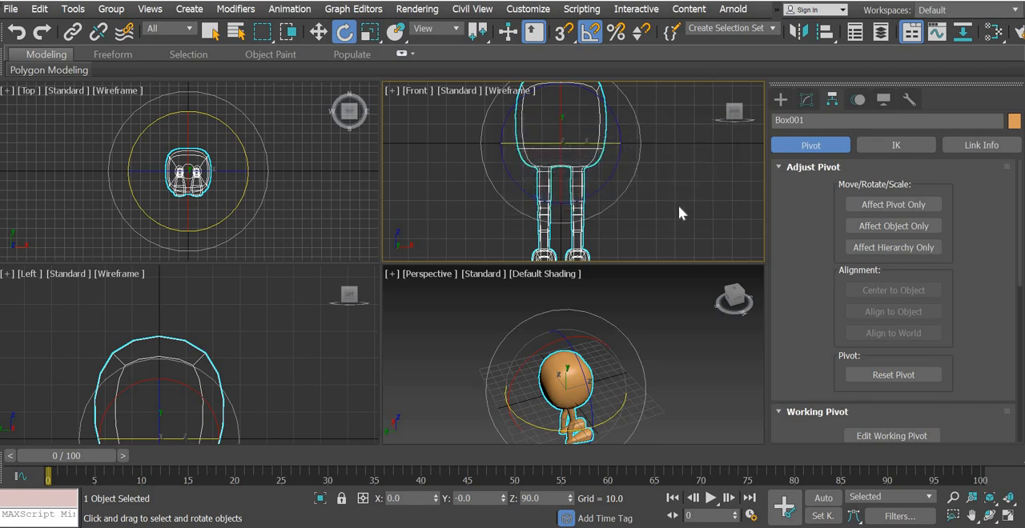
left_click(628, 382)
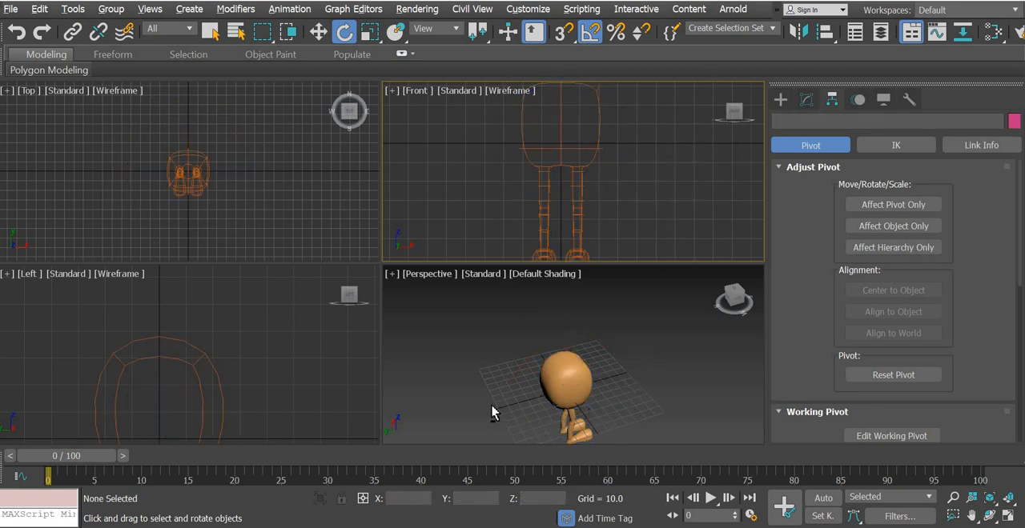
middle_click_drag(491, 406, 610, 429, "alt")
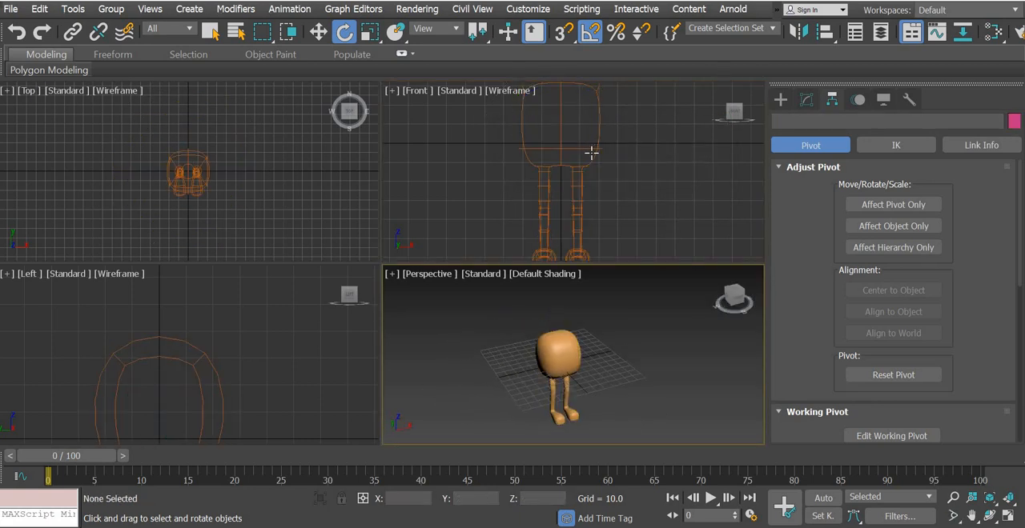
Move only the Zubi character's pivot down to the soles of its feet, midway between them, and leave pivot editing
left_click(591, 153)
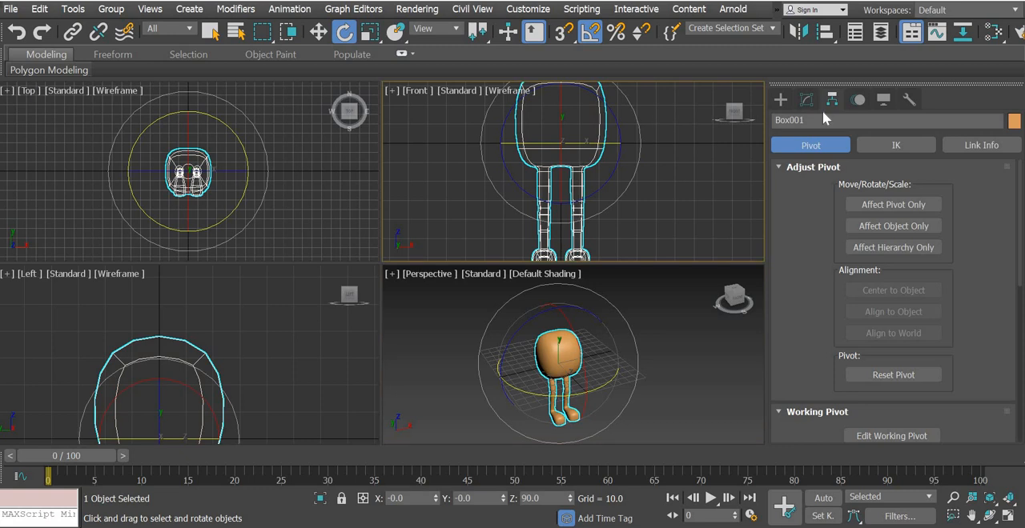
left_click(886, 210)
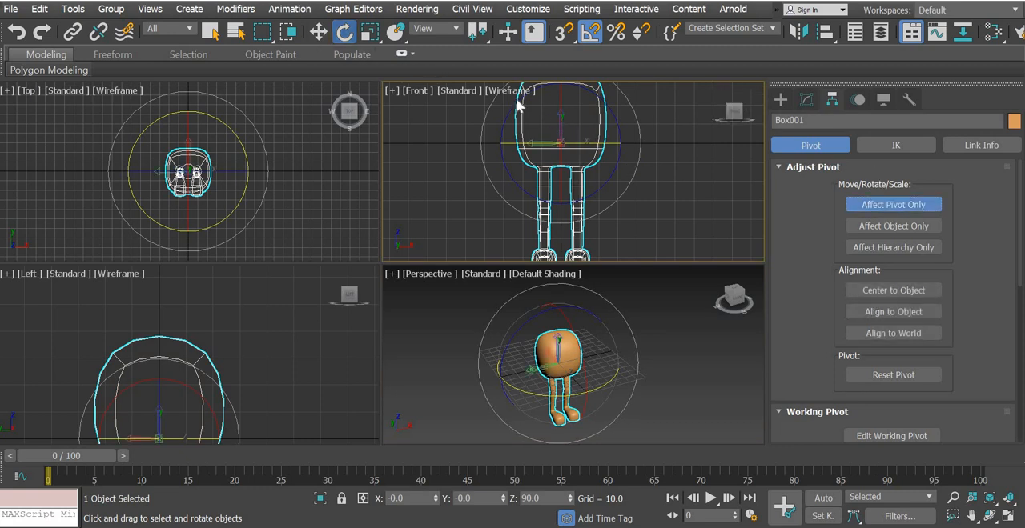
key("w")
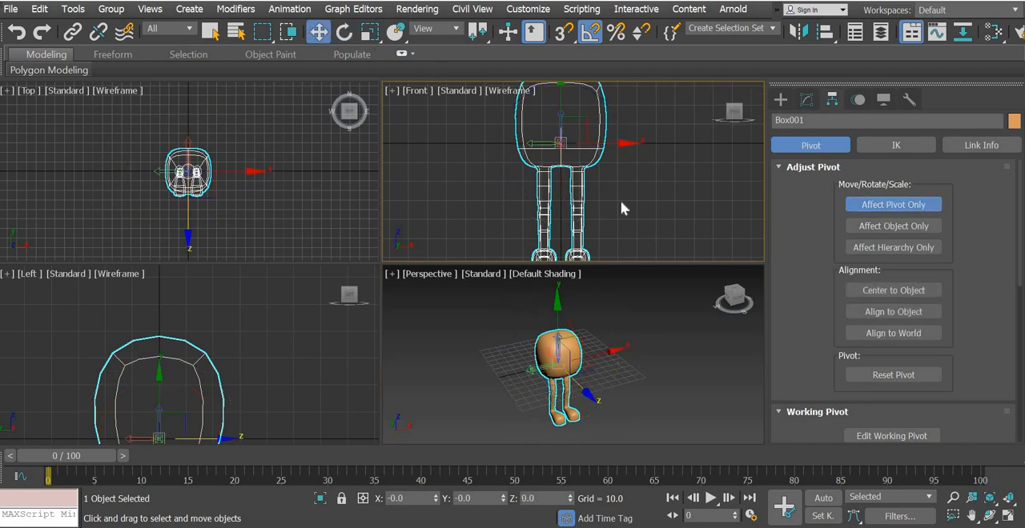
middle_click_drag(572, 110, 570, 92)
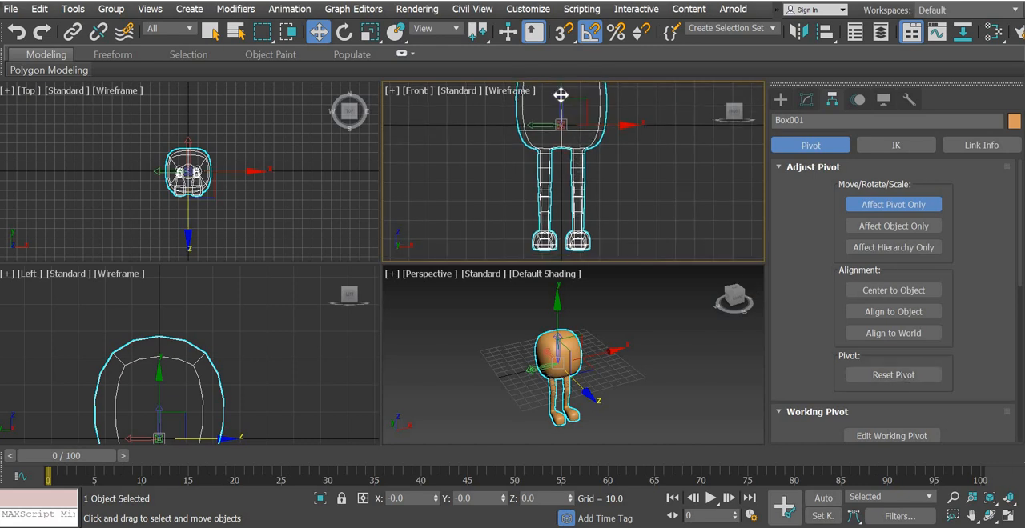
left_click_drag(561, 95, 564, 239)
middle_click_drag(594, 240, 592, 164)
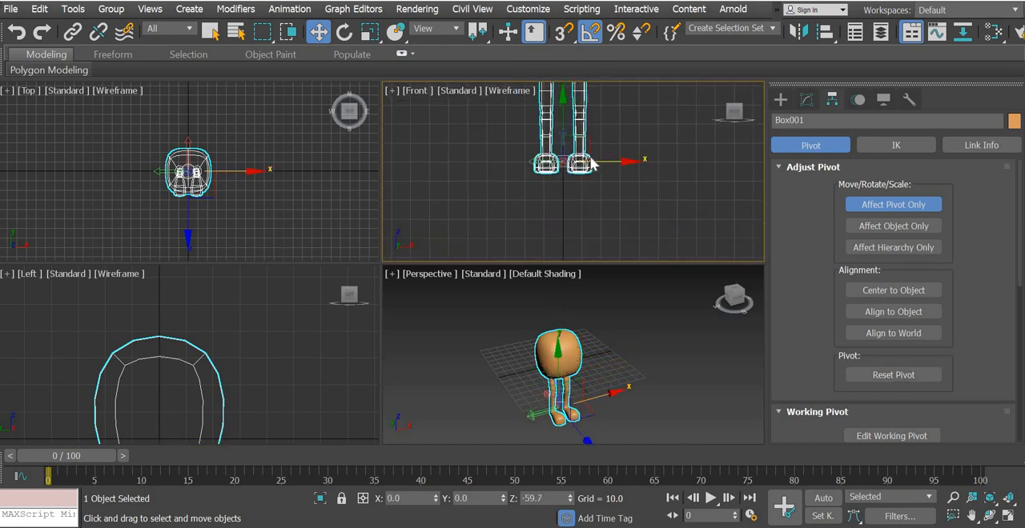
scroll(593, 164, "up", 6)
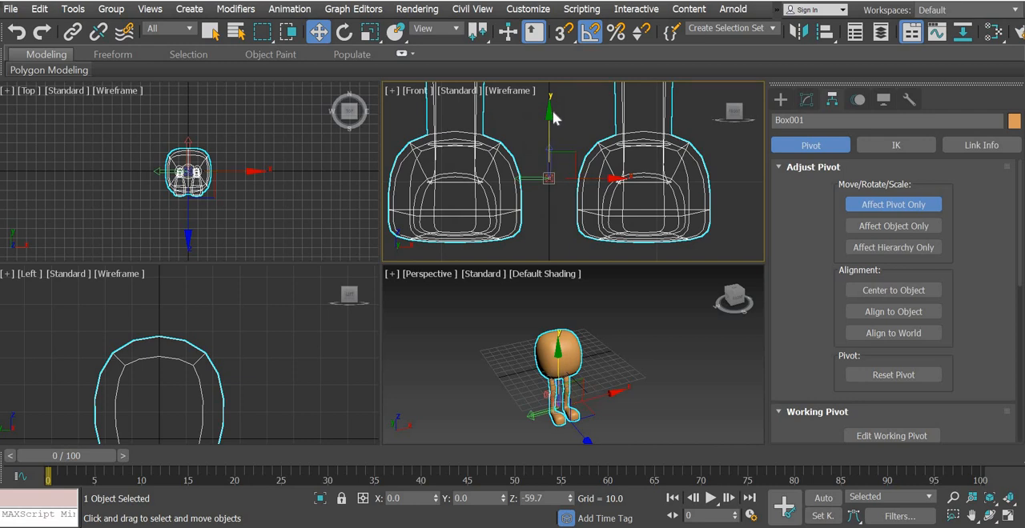
left_click_drag(550, 114, 557, 175)
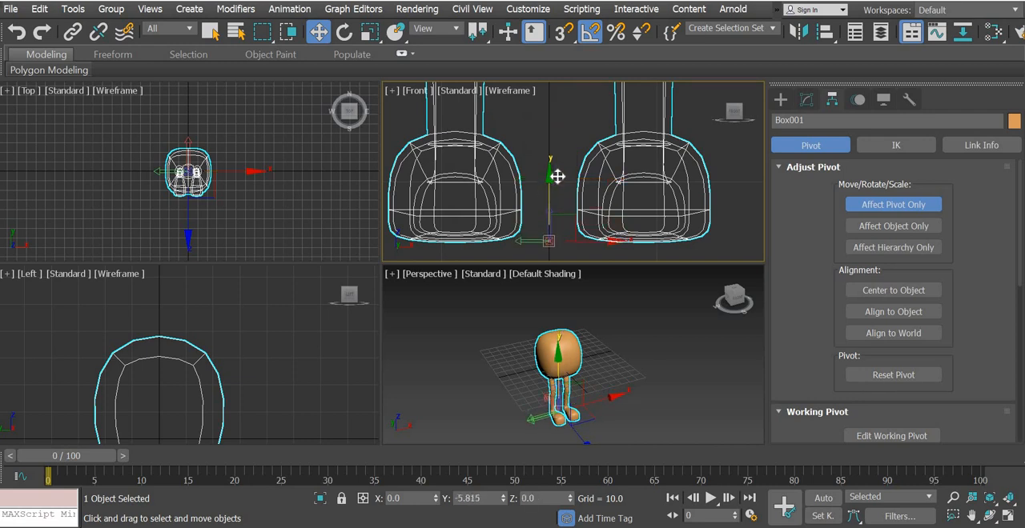
left_click(902, 206)
Set the character's absolute world Z position to 0 to place its feet on the grid
right_click(321, 37)
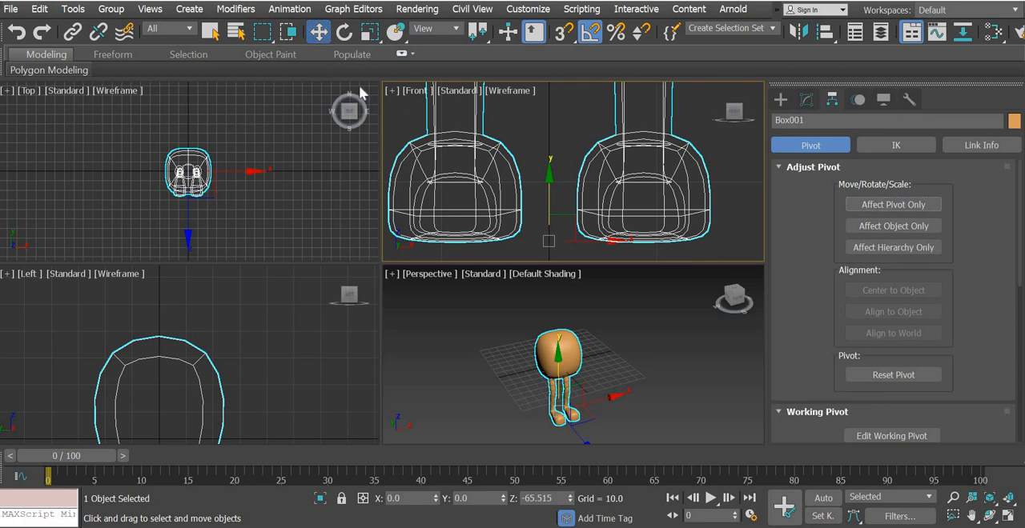
right_click(598, 201)
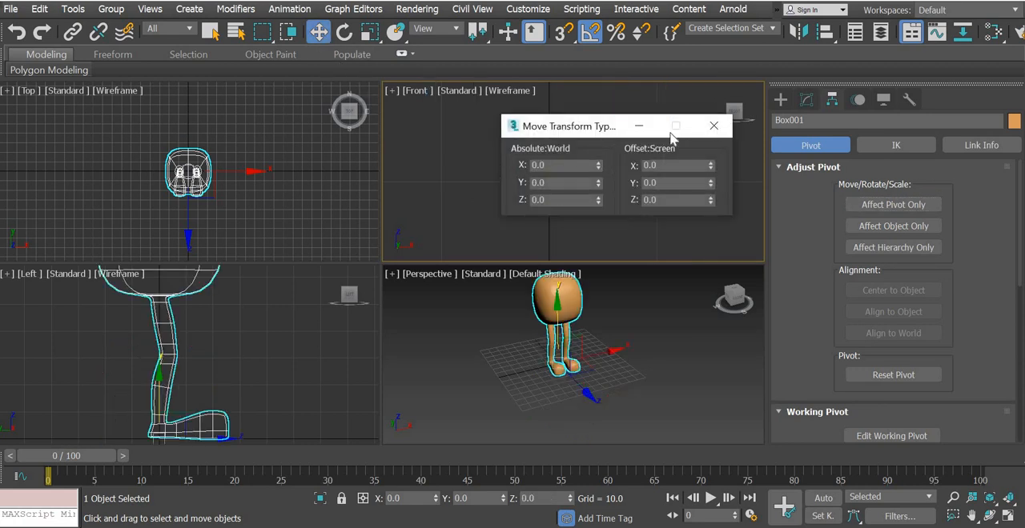
left_click(714, 126)
Examine how the character's feet, legs and pivot line up with the grid axes in the front and left views
middle_click_drag(583, 130, 617, 197)
middle_click_drag(599, 123, 591, 210)
scroll(584, 192, "down", 3)
scroll(591, 212, "up", 4)
scroll(591, 211, "up", 2)
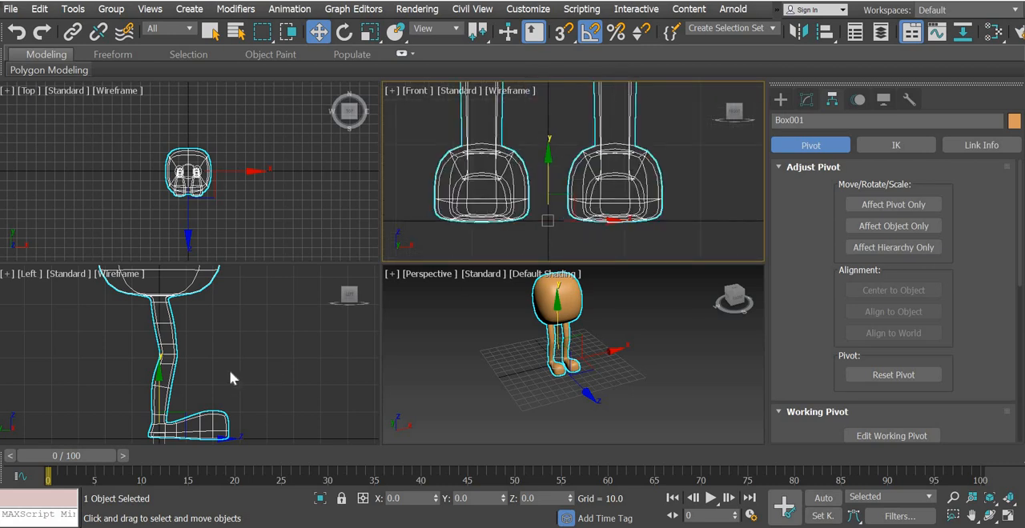
middle_click_drag(266, 350, 314, 337)
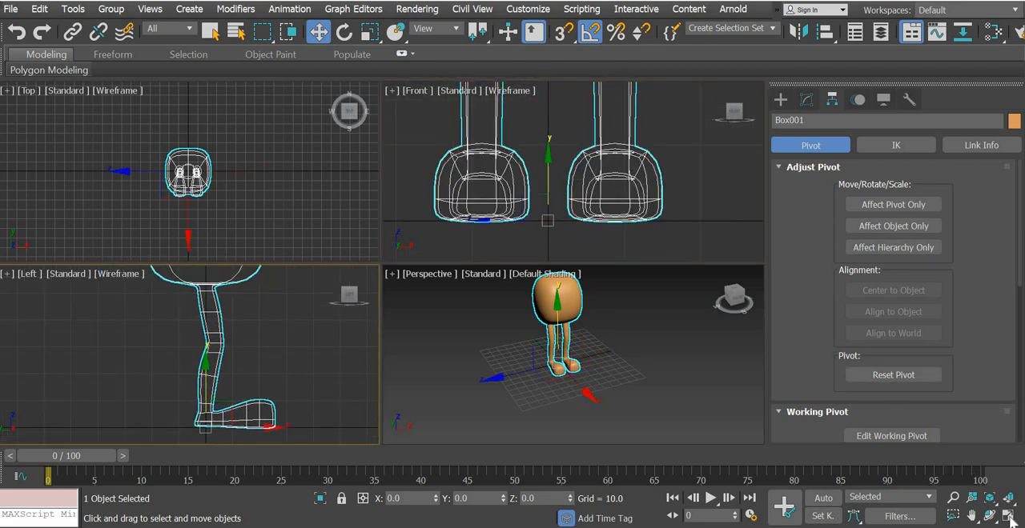
key("alt+w")
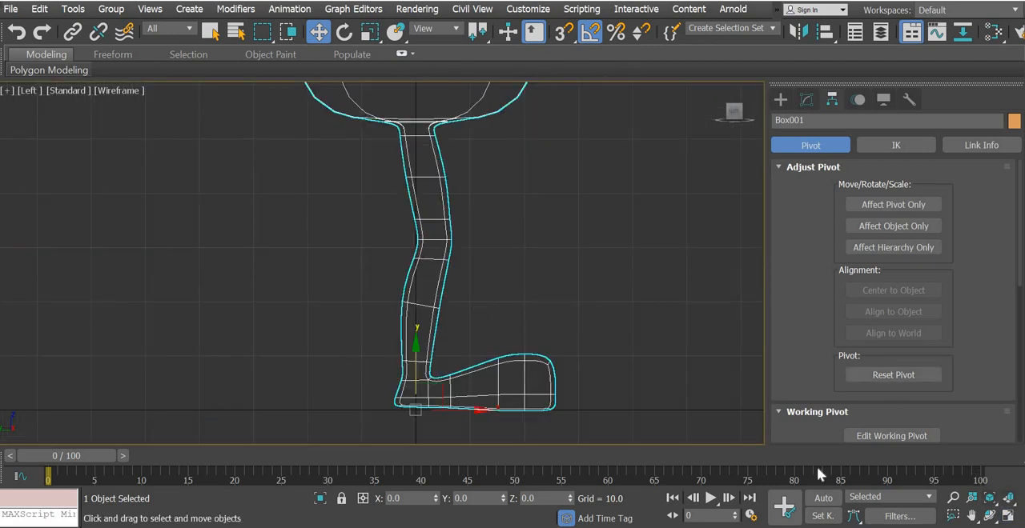
left_click(1008, 516)
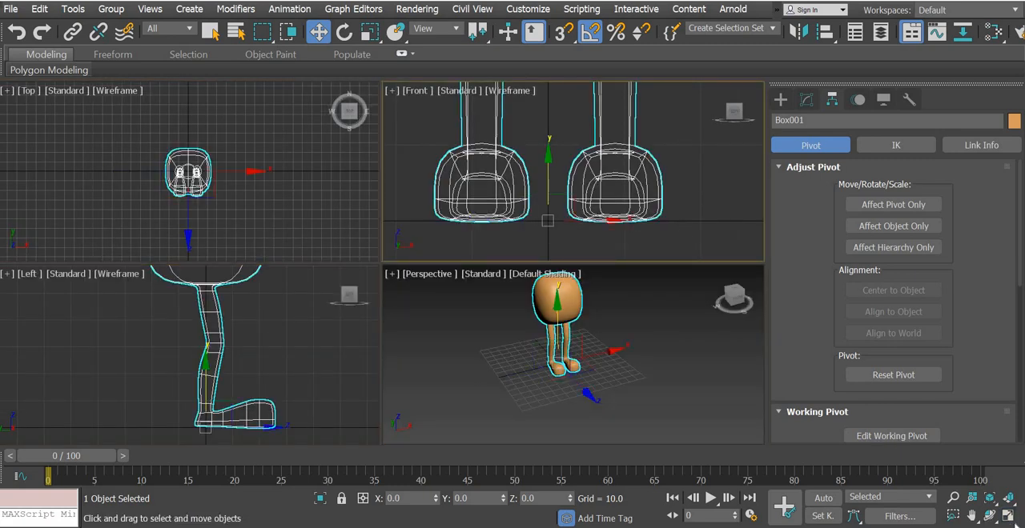
left_click(1008, 516)
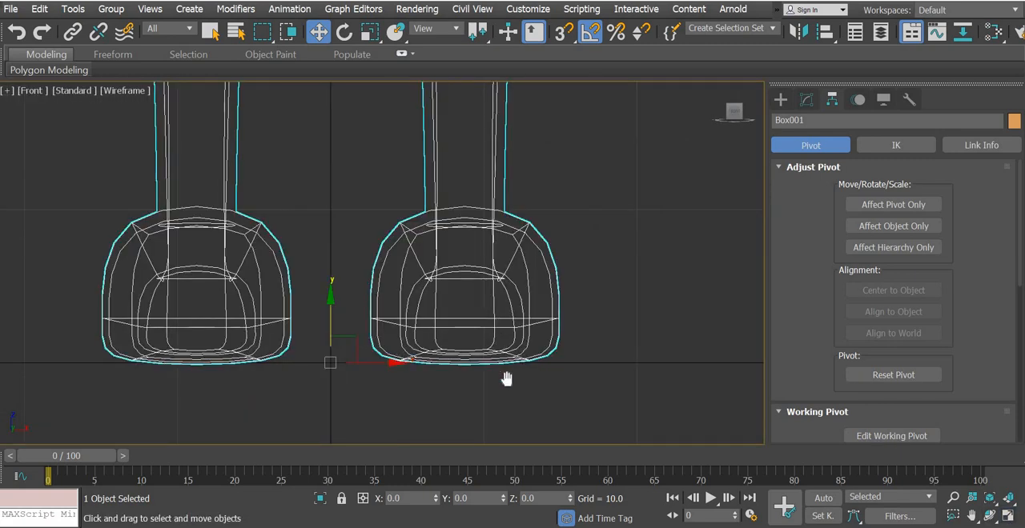
scroll(508, 384, "up", 2)
middle_click_drag(511, 390, 511, 395)
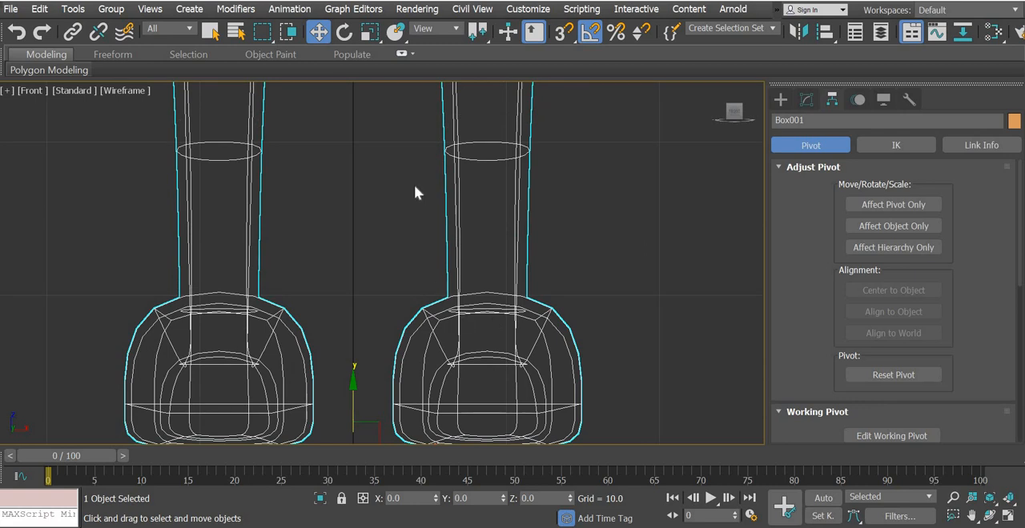
middle_click_drag(444, 425, 446, 434)
middle_click_drag(422, 170, 444, 355)
middle_click_drag(432, 201, 424, 426)
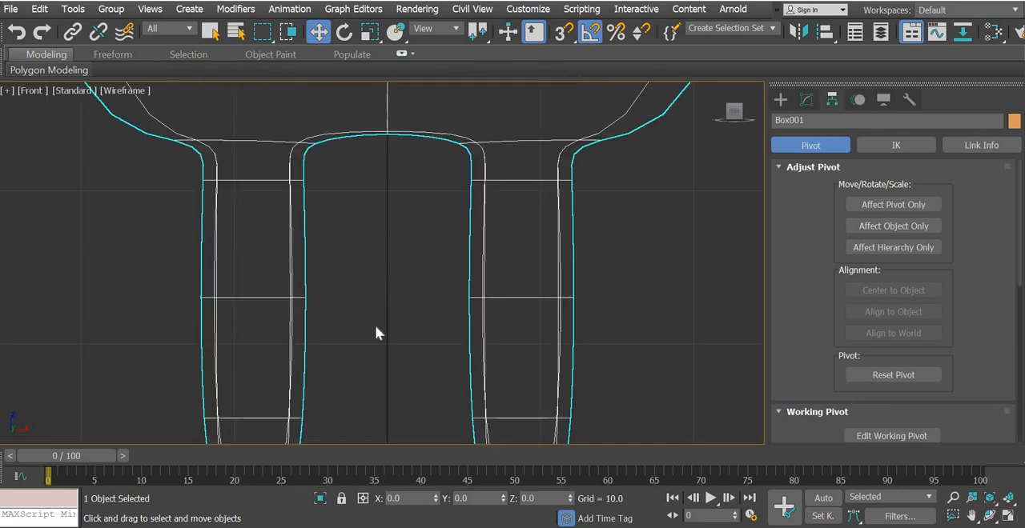
middle_click_drag(375, 192, 352, 424)
scroll(385, 244, "down", 6)
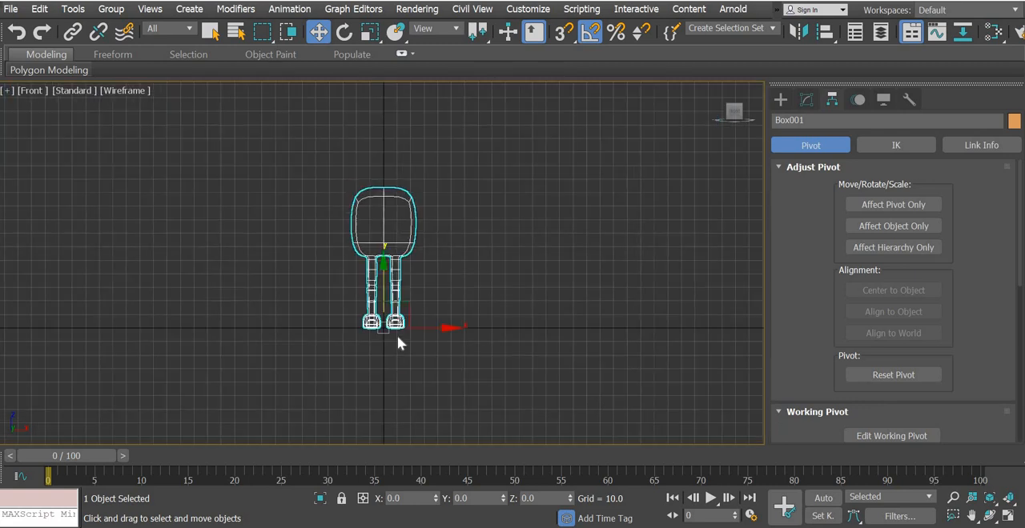
scroll(398, 335, "up", 4)
left_click(1006, 517)
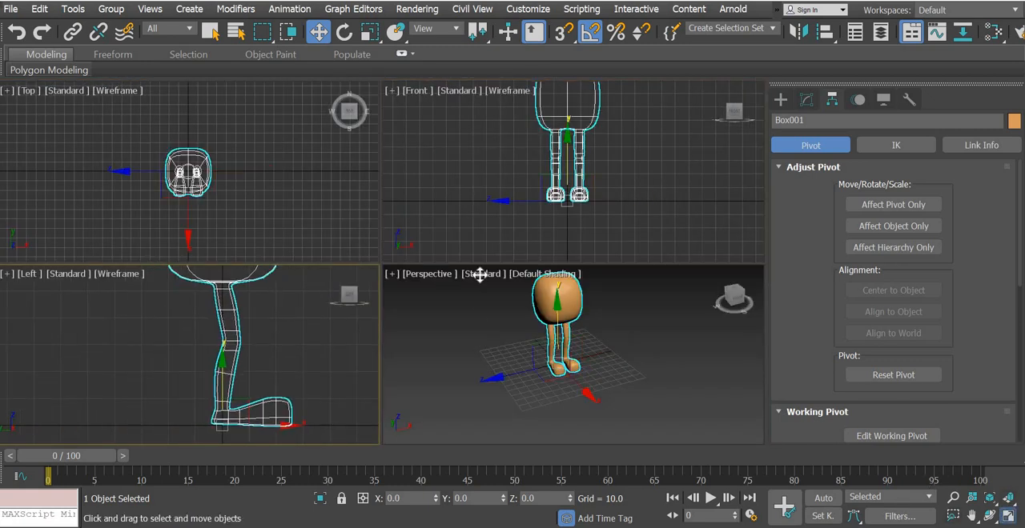
key("alt+w")
scroll(435, 304, "up", 2)
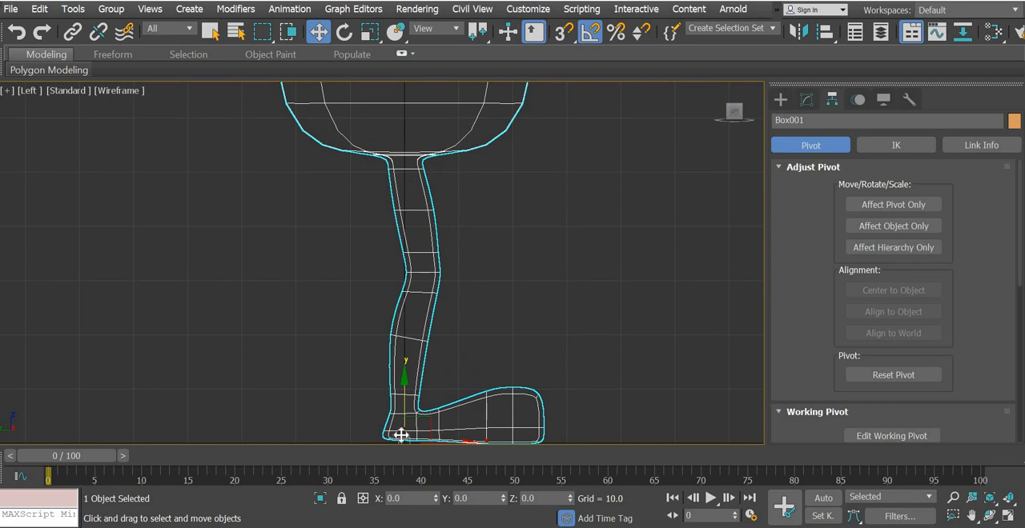
left_click(594, 346)
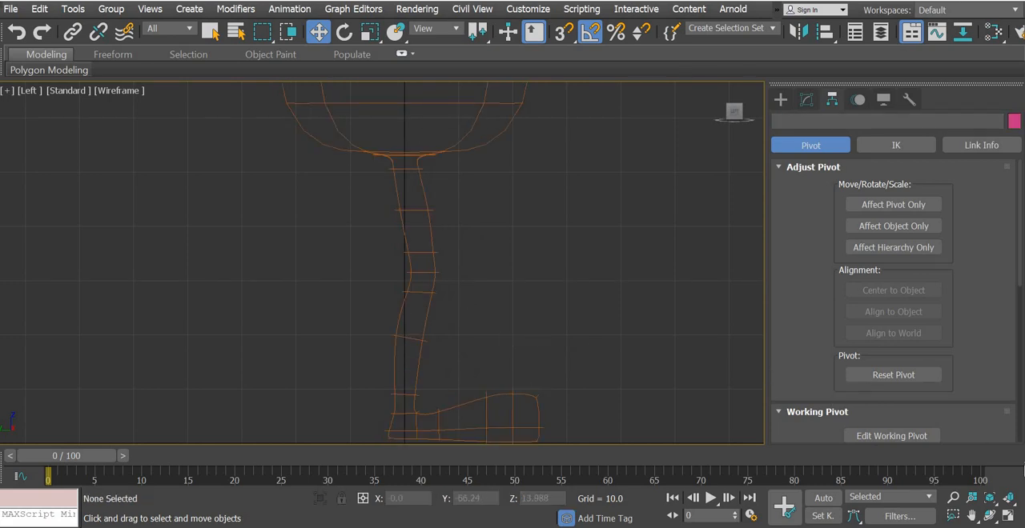
Create a CATParent with the (None) rig preset under the character in the top view, about as wide as its body
key("alt+w")
left_click(710, 239)
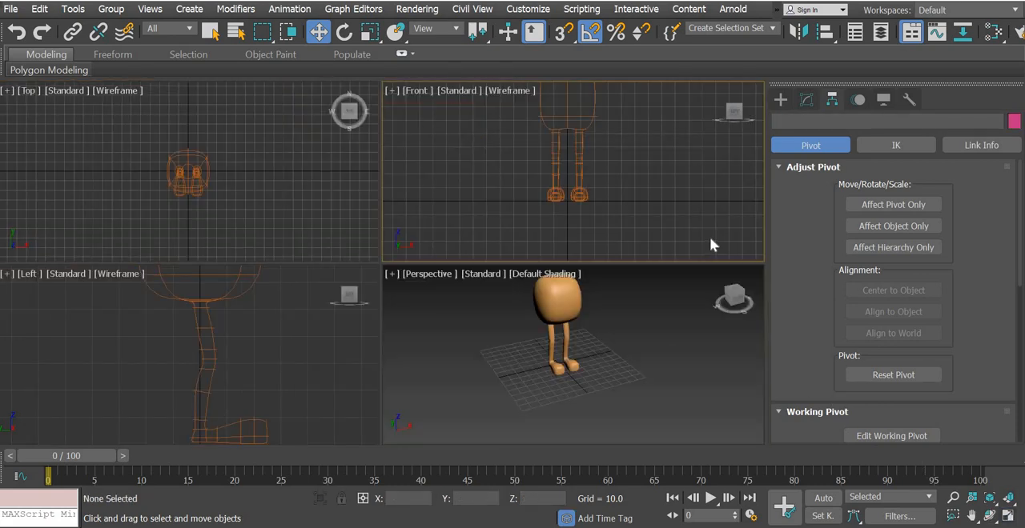
left_click(778, 99)
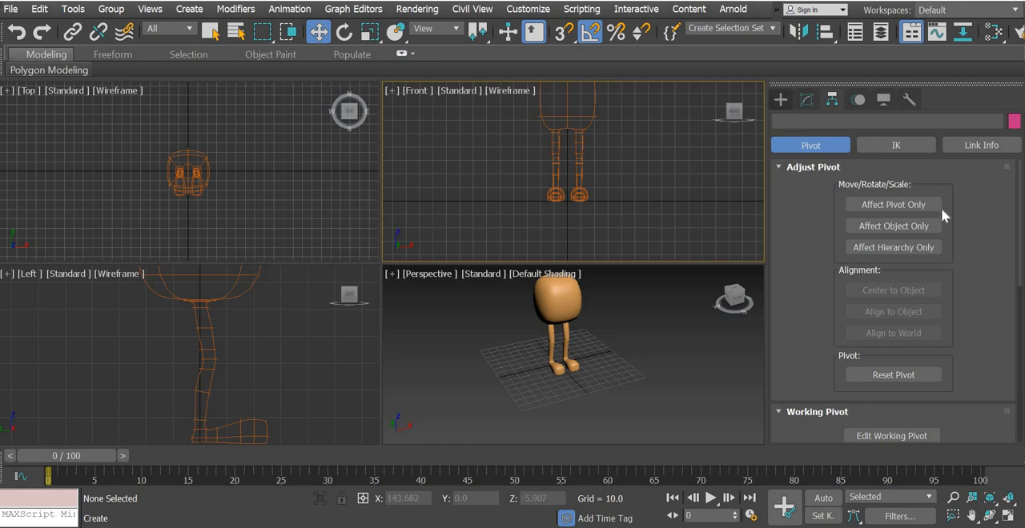
left_click(873, 212)
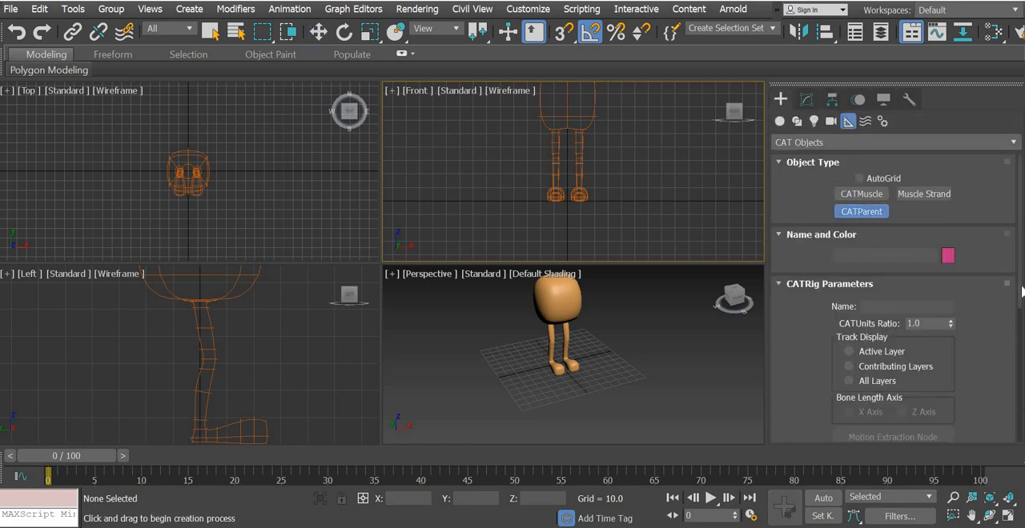
left_click_drag(1021, 293, 1022, 442)
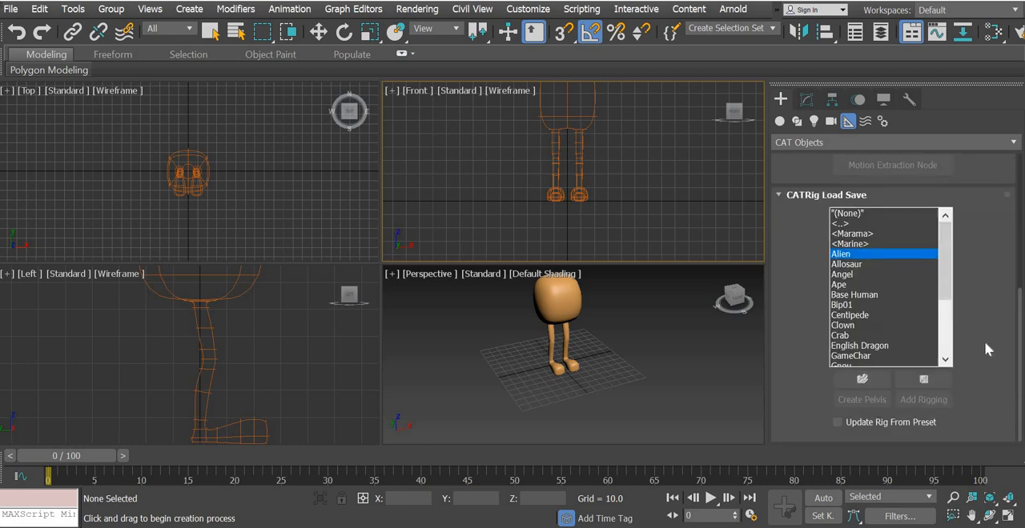
left_click(854, 214)
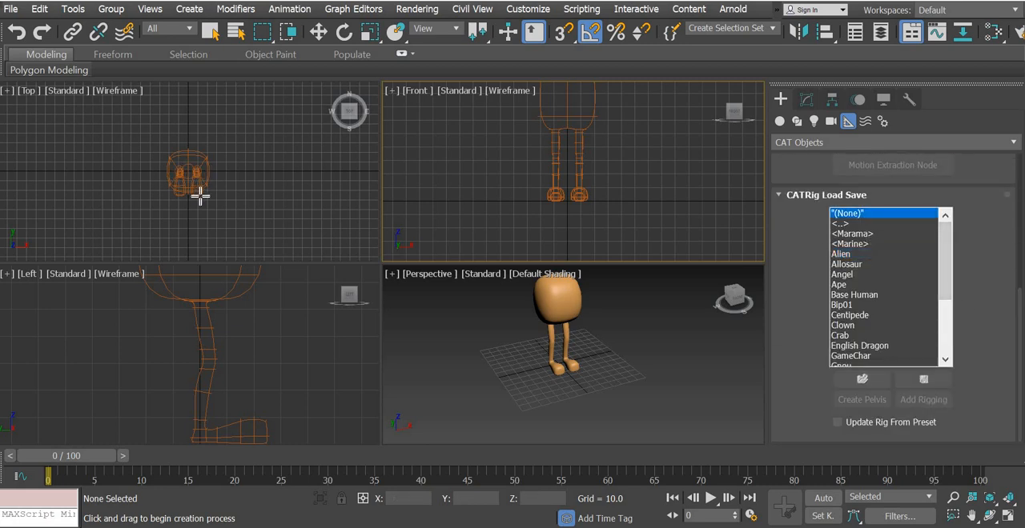
left_click_drag(186, 171, 208, 202)
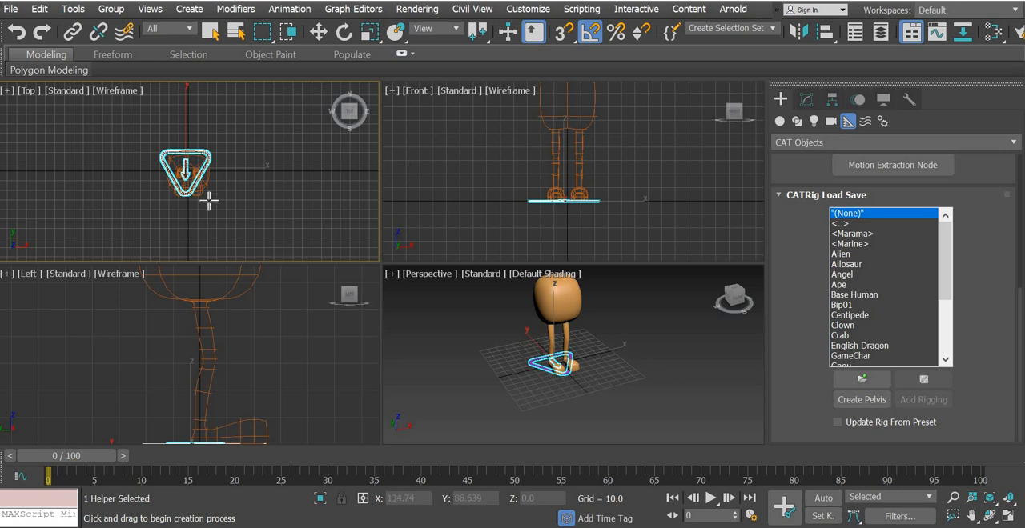
middle_click_drag(206, 191, 221, 224)
scroll(221, 225, "up", 5)
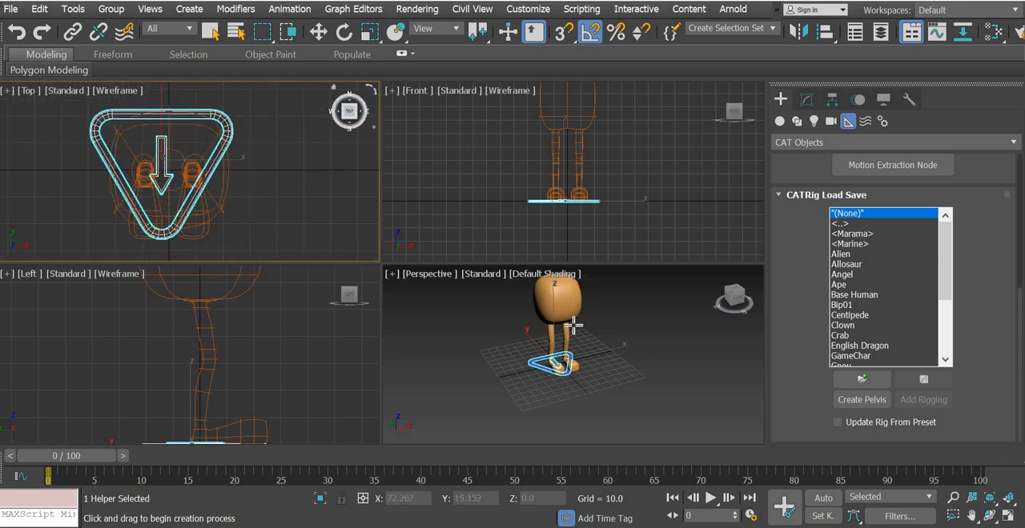
Set the CATParent triangle's absolute world position to X 0 and Y 0
left_click(318, 31)
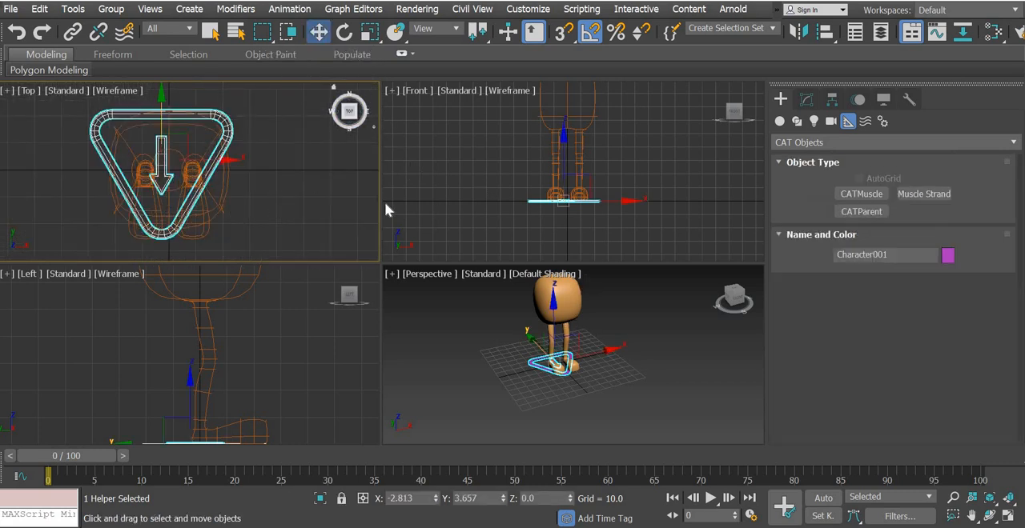
right_click(318, 31)
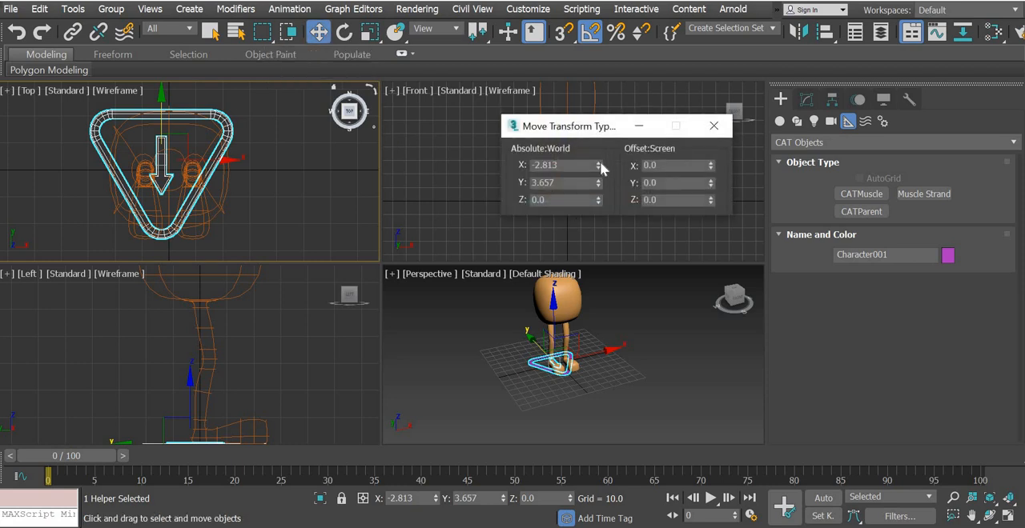
right_click(598, 167)
right_click(598, 184)
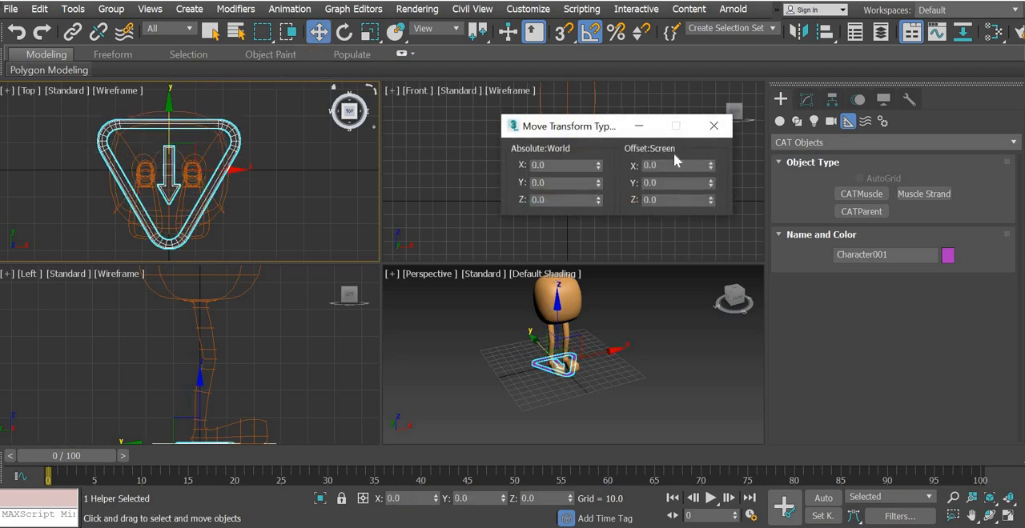
left_click(715, 127)
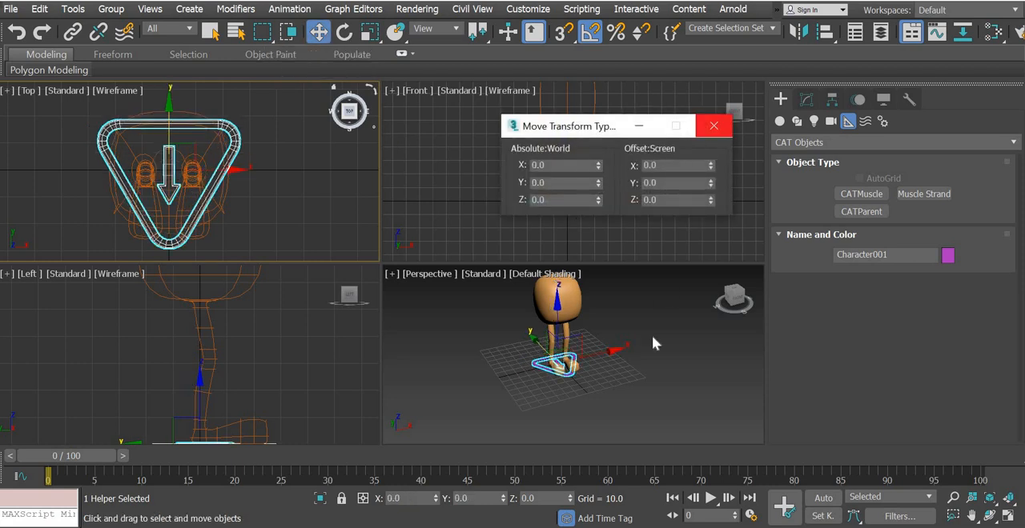
Select the CATParent triangle under the character's feet and create a pelvis for its rig
left_click(637, 385)
left_click(1008, 515)
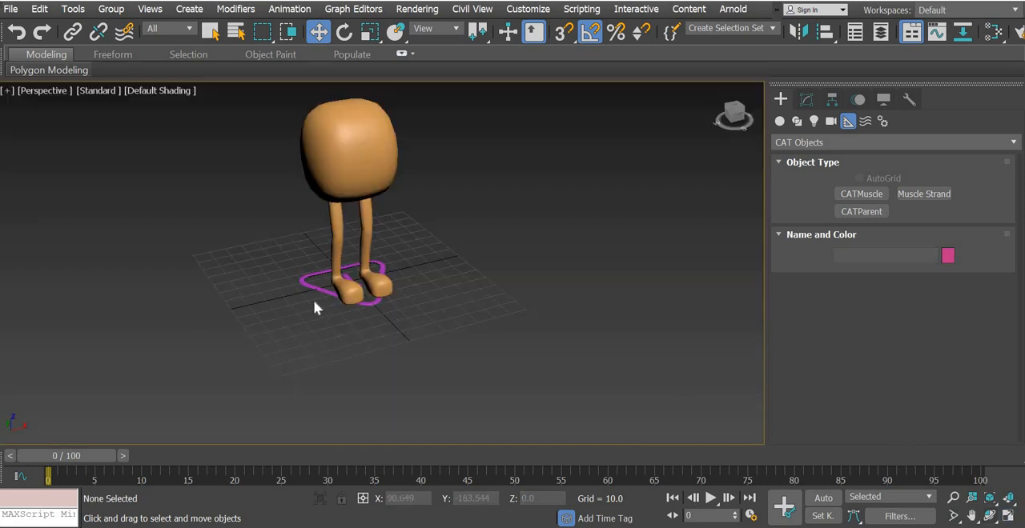
left_click(315, 288)
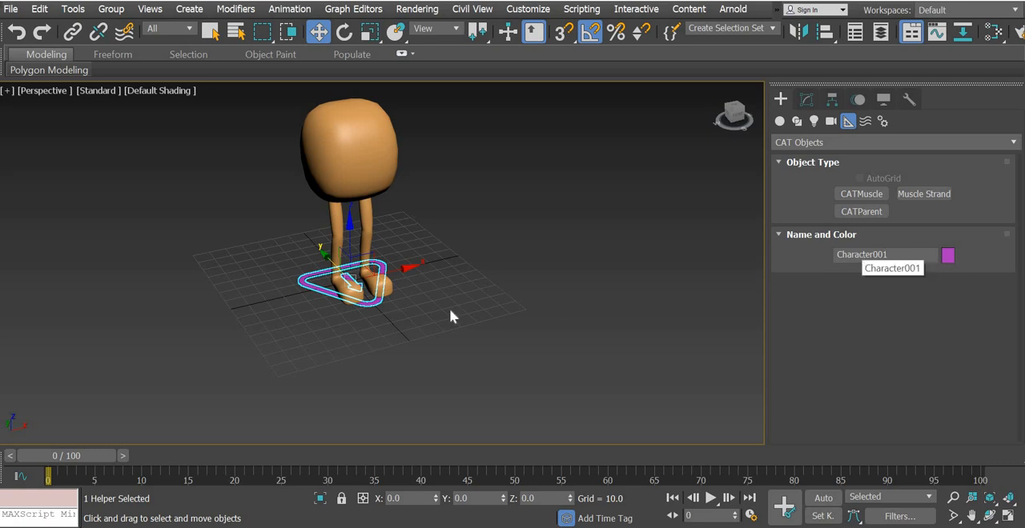
middle_click_drag(348, 332, 420, 385)
scroll(420, 385, "up", 3)
middle_click_drag(501, 339, 511, 260, "alt")
middle_click_drag(511, 261, 479, 403)
scroll(479, 404, "down", 3)
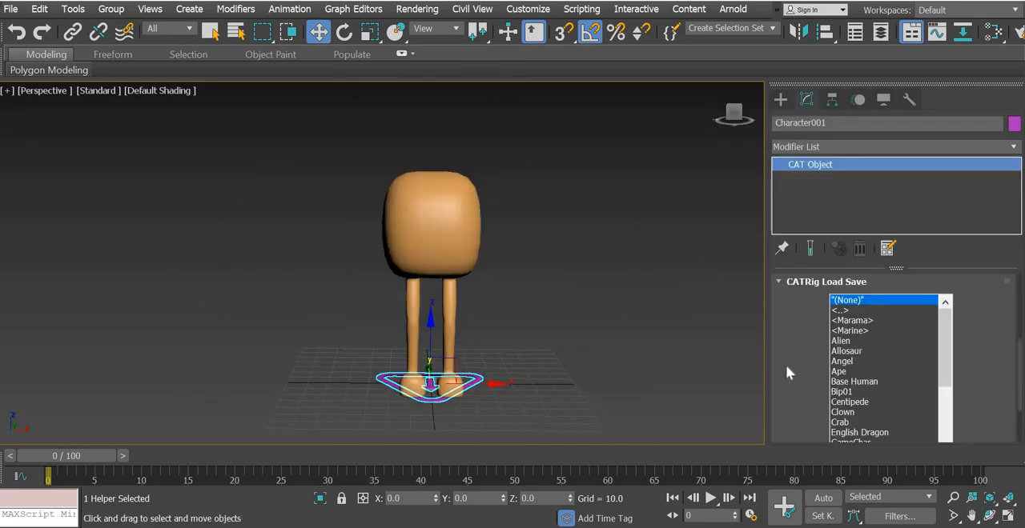
left_click_drag(783, 188, 781, 99)
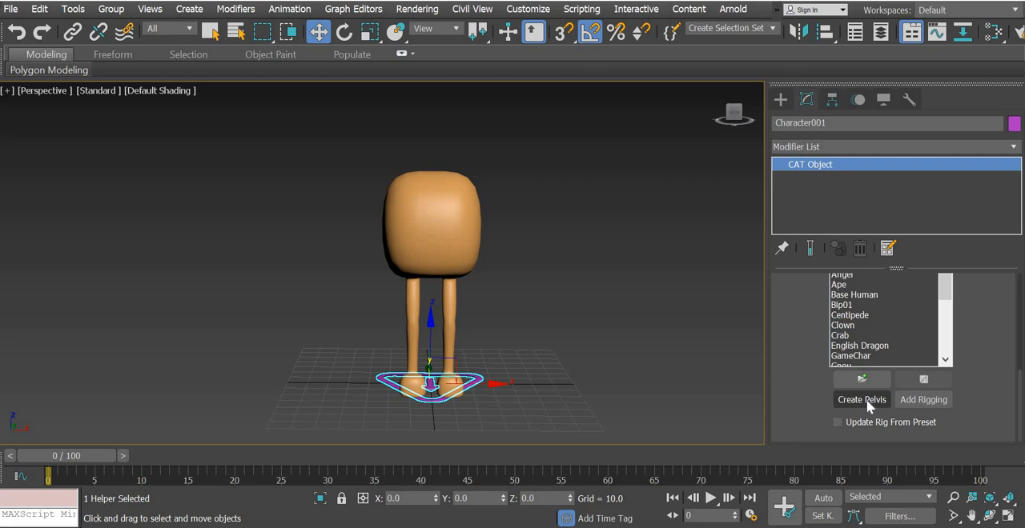
left_click(867, 399)
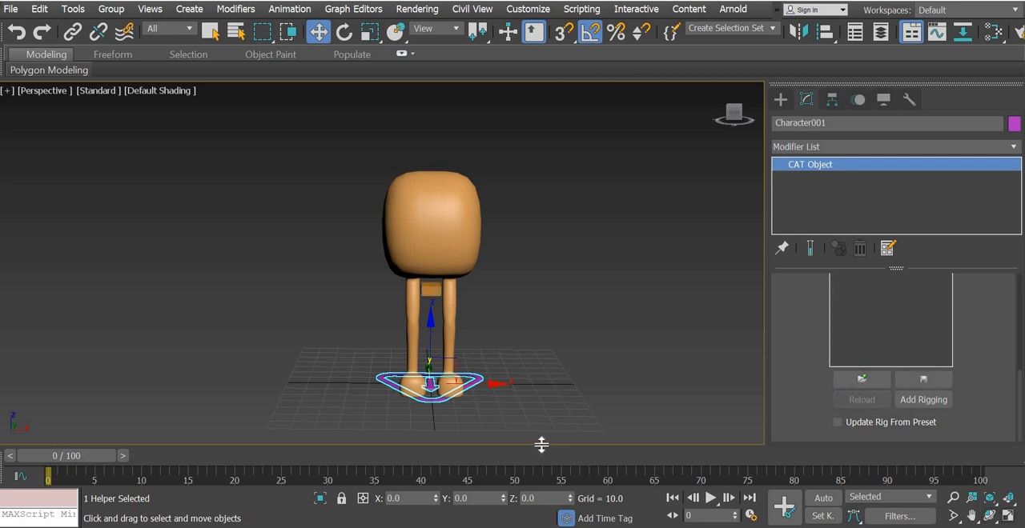
Try scaling the CATParent triangle uniformly and undo the scaling
left_click(368, 32)
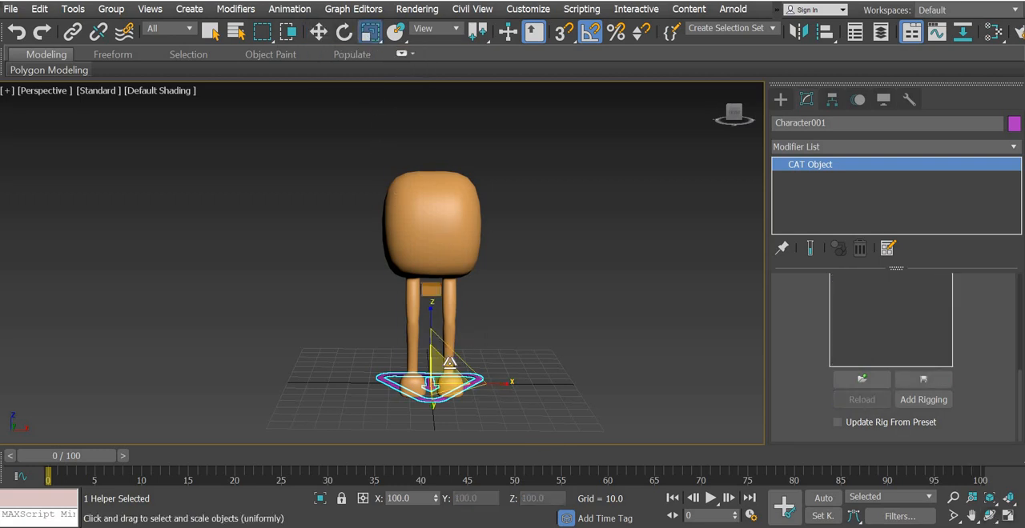
left_click_drag(433, 383, 441, 403)
key("ctrl+z")
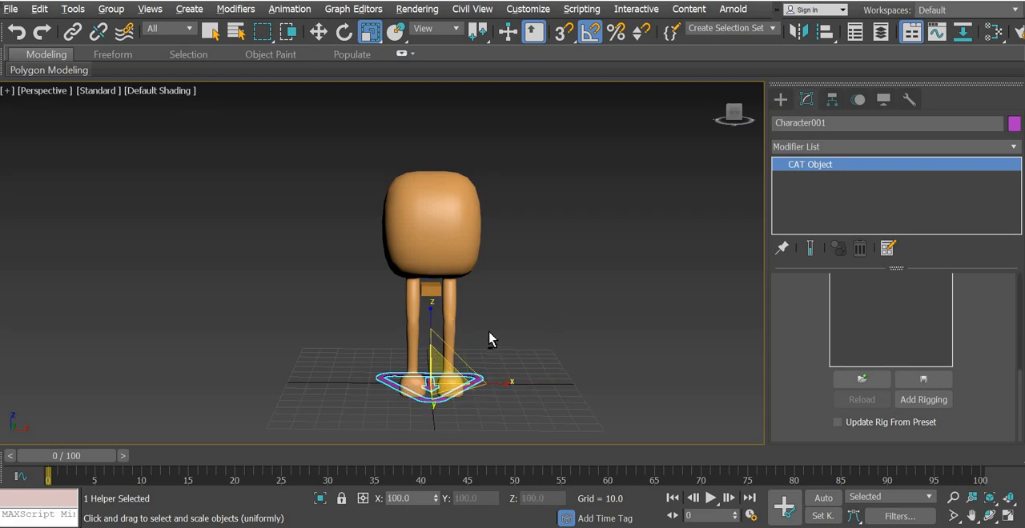
Turn off the MeshSmooth modifier on the character mesh to display its low-poly cage
middle_click_drag(489, 332, 487, 310, "alt")
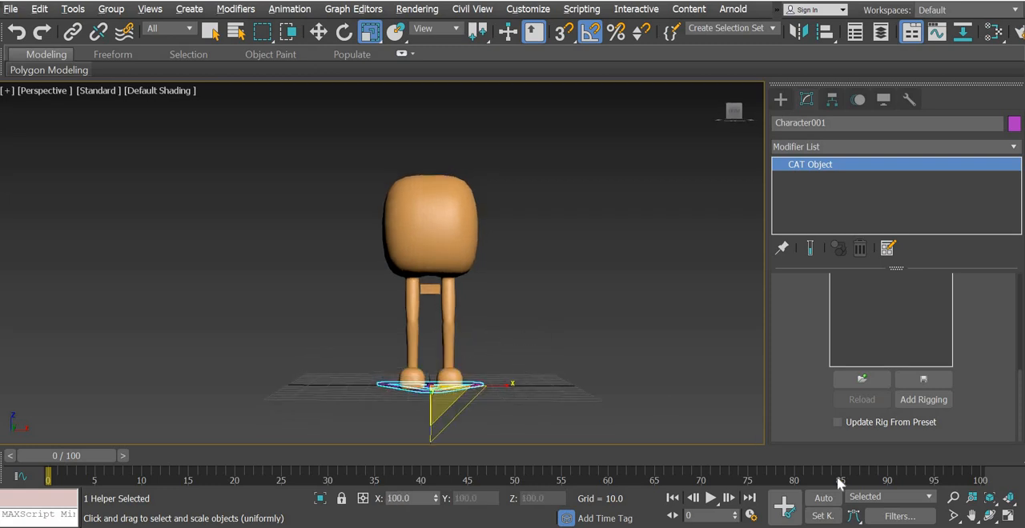
left_click(1008, 517)
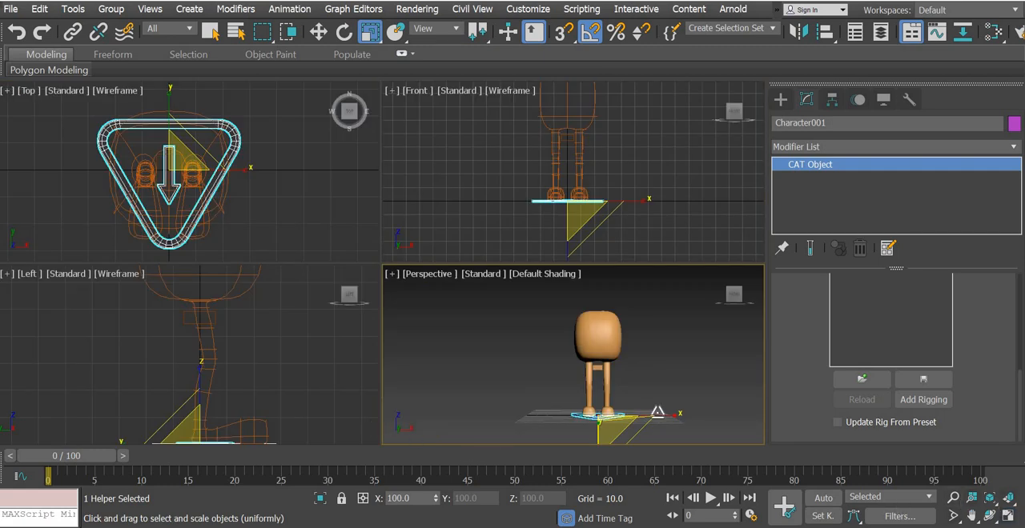
left_click(665, 396)
left_click(1011, 517)
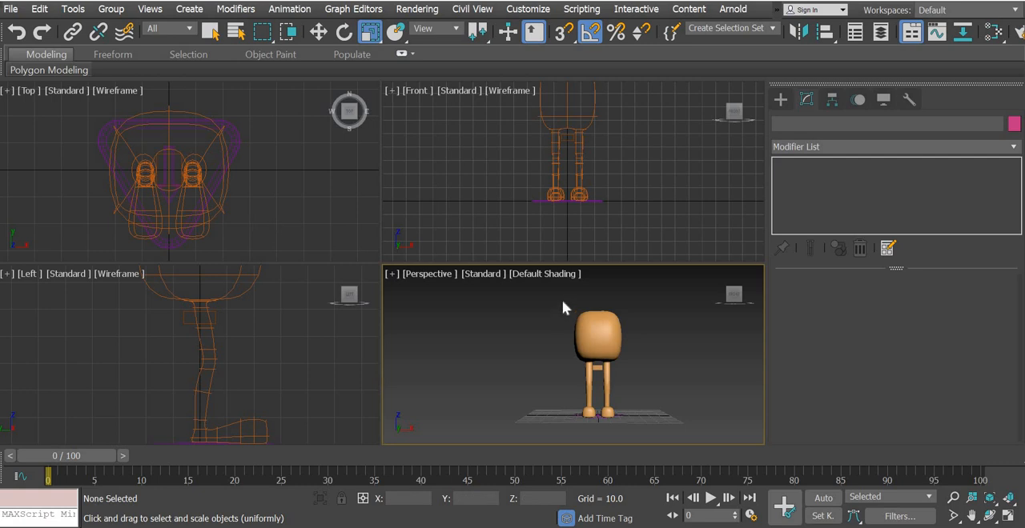
left_click(196, 318)
left_click(321, 33)
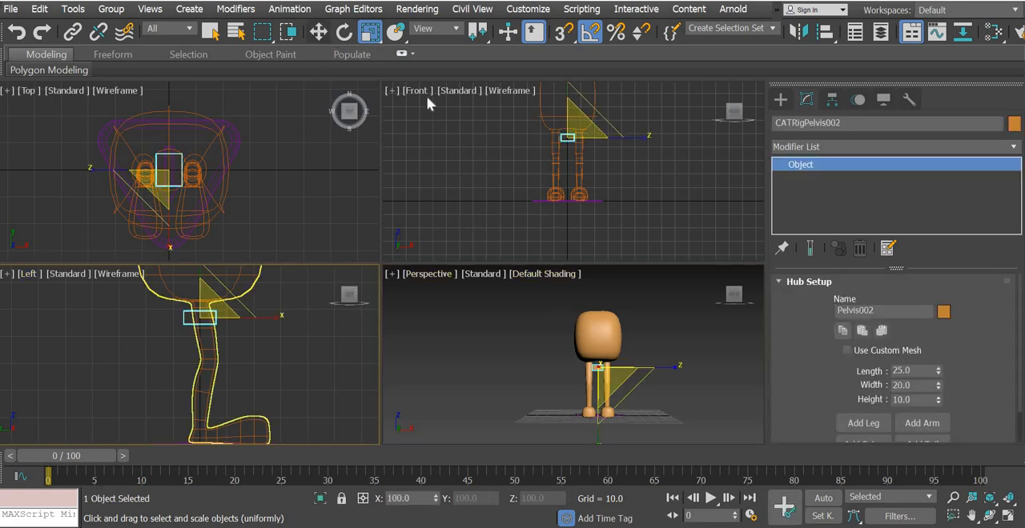
scroll(558, 201, "up", 8)
middle_click_drag(549, 141, 574, 195)
left_click(661, 166)
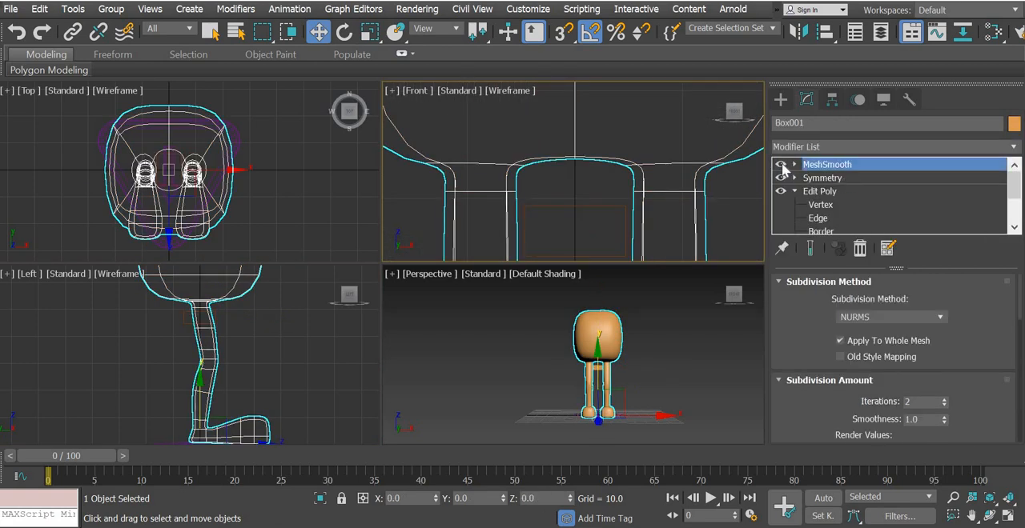
left_click(780, 165)
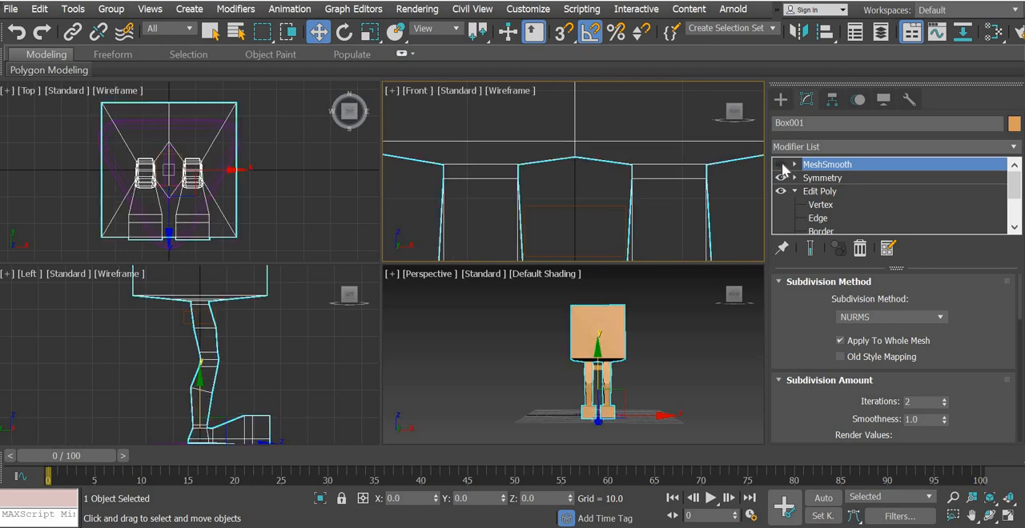
left_click(572, 250)
Freeze the character mesh so only the rig objects remain selectable
scroll(570, 229, "down", 3)
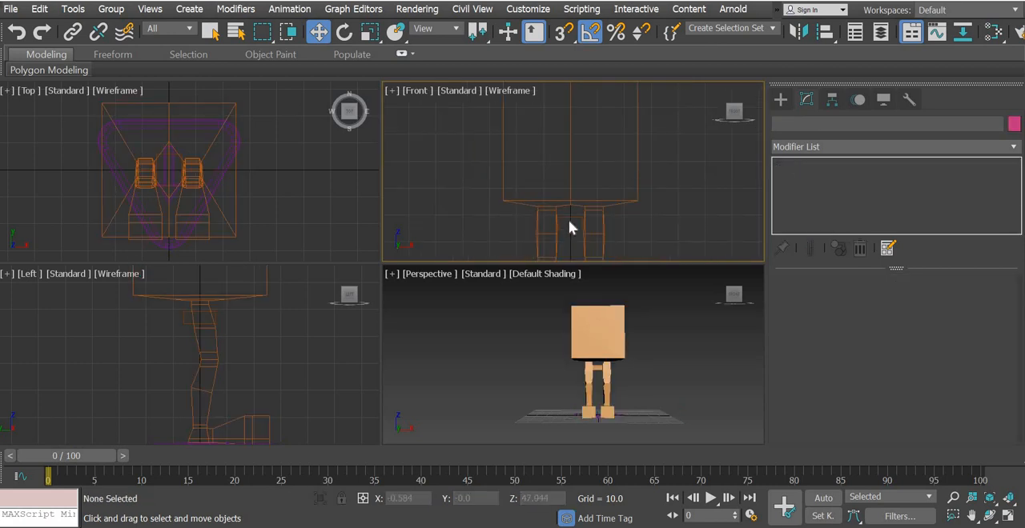
scroll(568, 228, "up", 5)
left_click(599, 224)
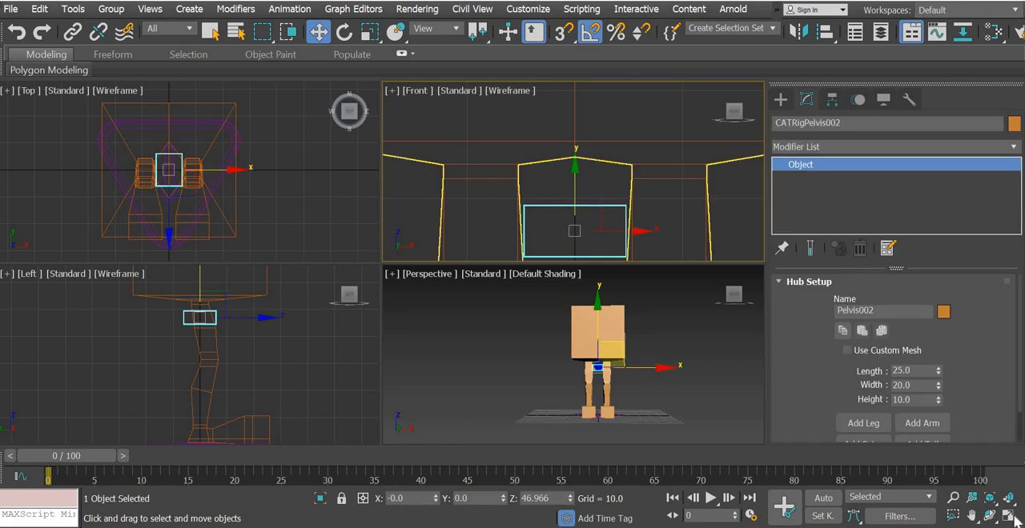
left_click(663, 164)
right_click(662, 163)
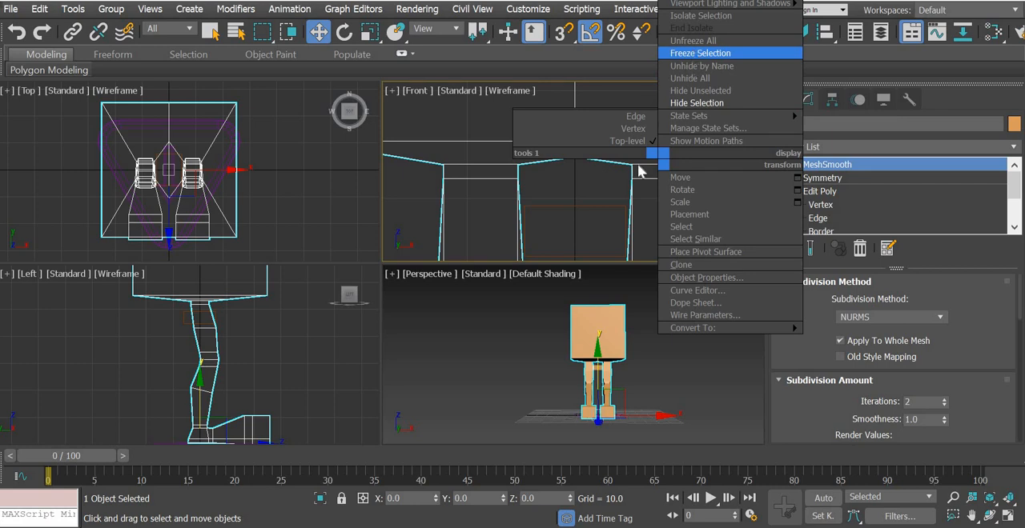
left_click(700, 53)
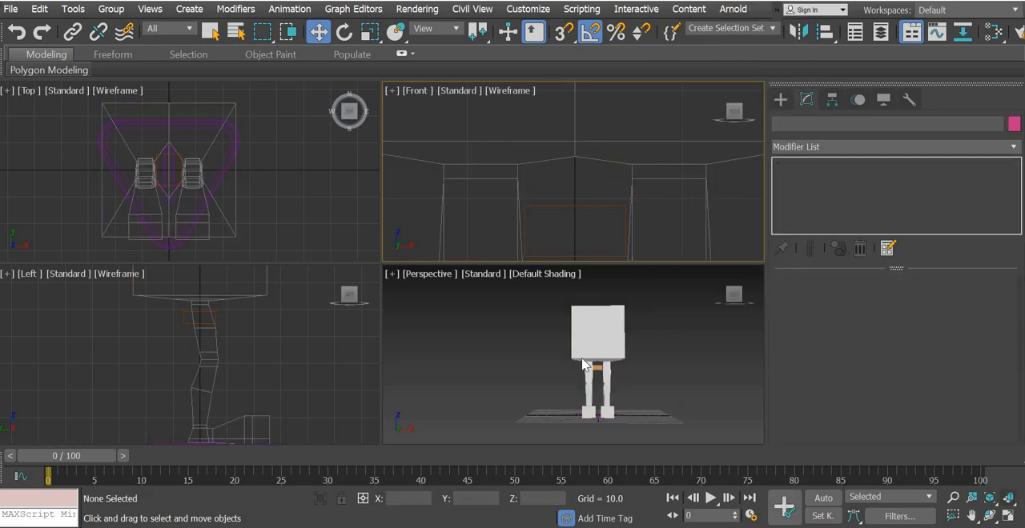
left_click(575, 429)
Raise the pelvis bone in the left view to Z about 53.5, around the top of the legs
left_click(562, 208)
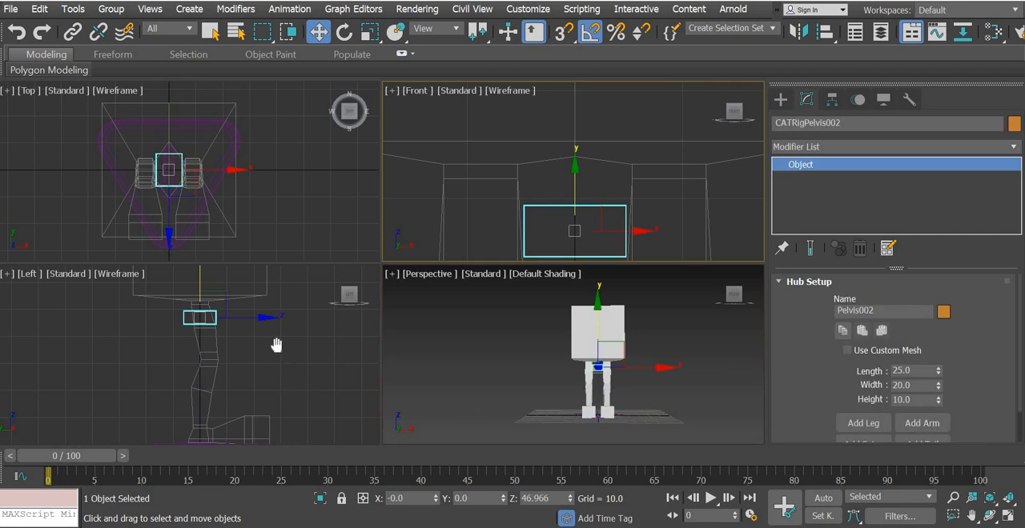
middle_click_drag(276, 345, 267, 314)
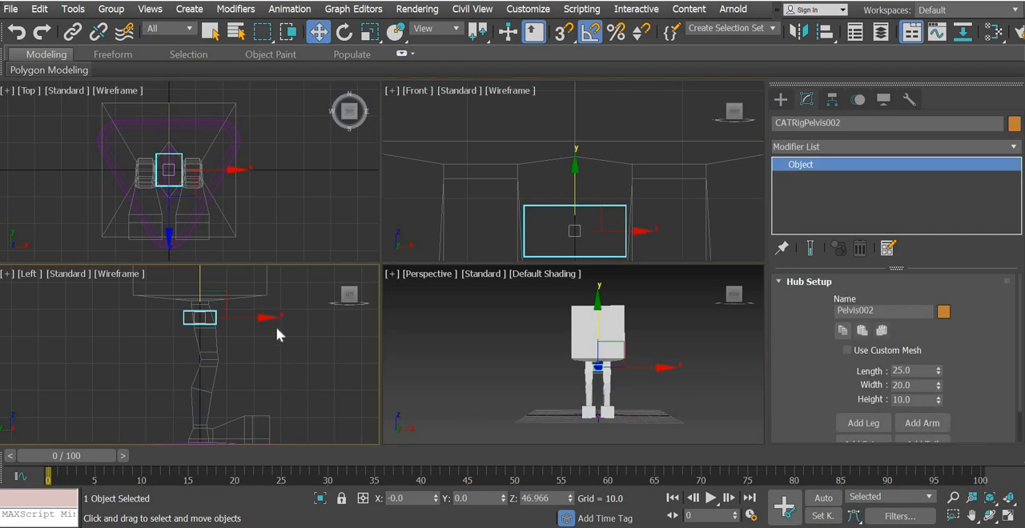
left_click(1010, 498)
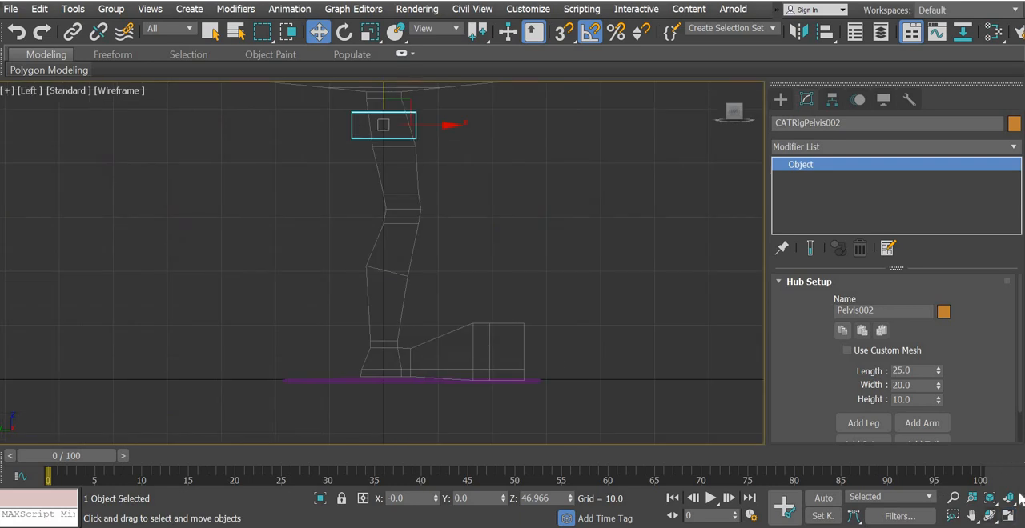
middle_click_drag(390, 138, 407, 313)
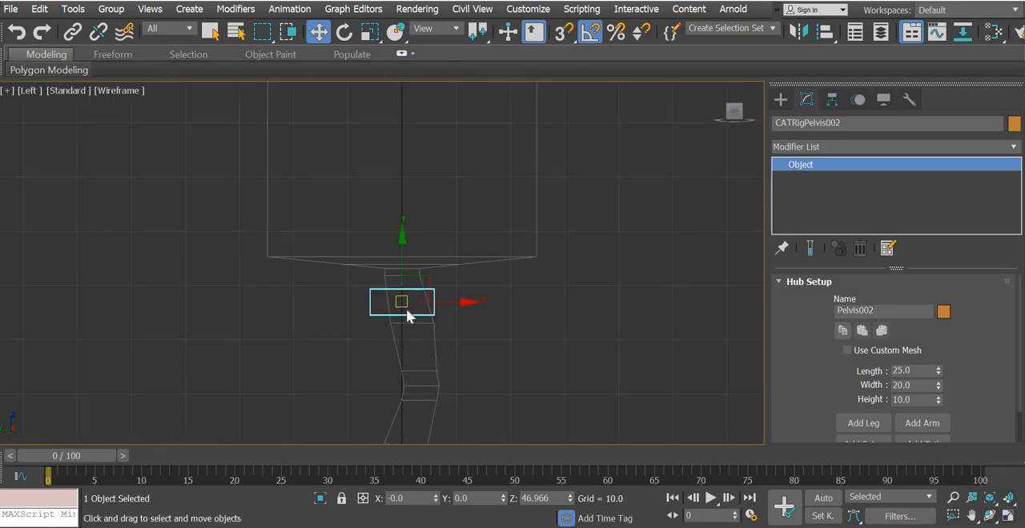
scroll(402, 304, "up", 5)
left_click_drag(394, 235, 393, 133)
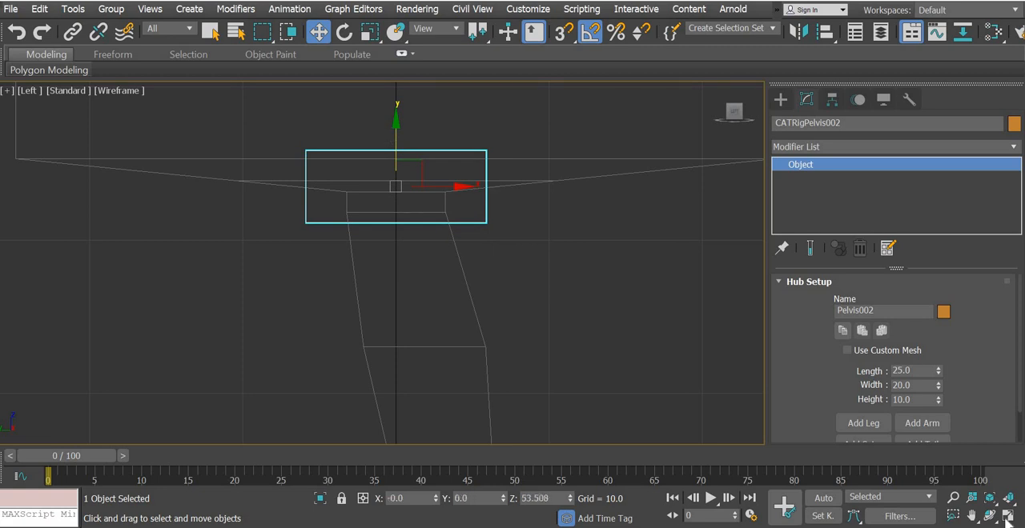
Fine-tune the pelvis height in the front view to Z about 54.6, overlapping the underside of the body between the legs
left_click(1007, 522)
middle_click(510, 234)
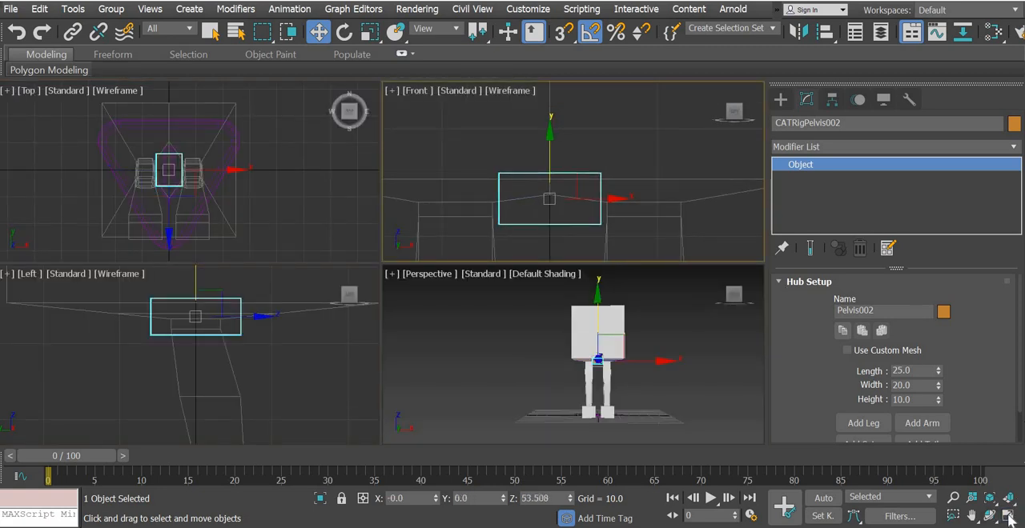
left_click(1008, 516)
middle_click_drag(411, 339, 457, 306)
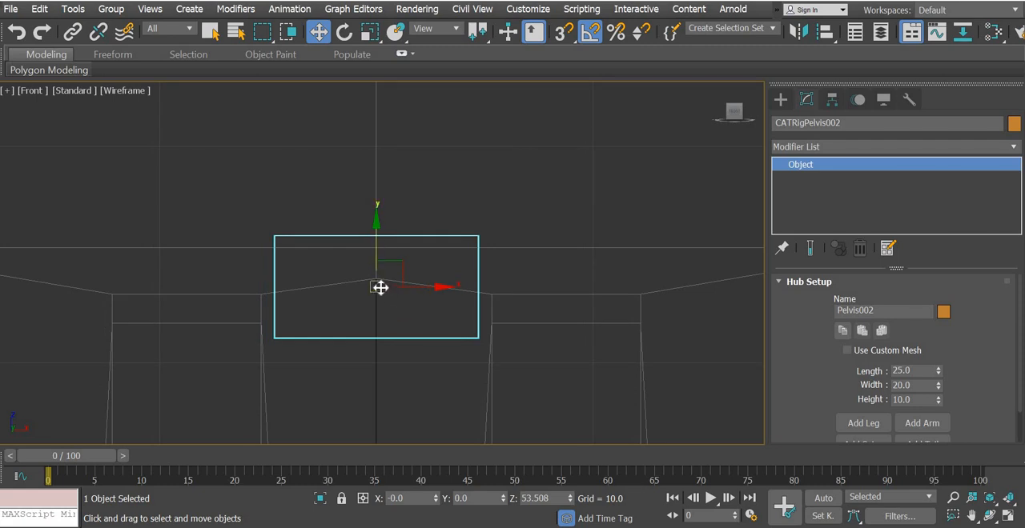
left_click_drag(375, 219, 375, 207)
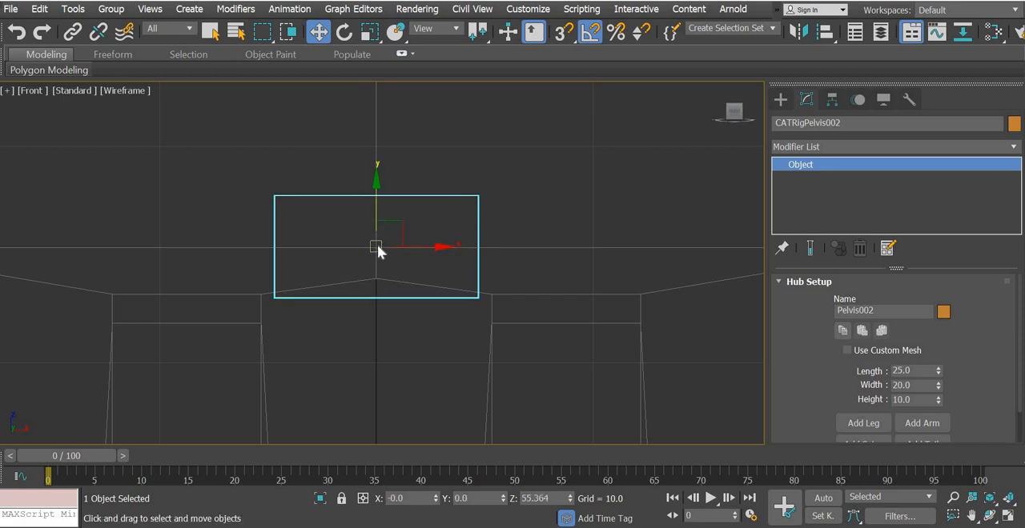
left_click_drag(373, 204, 373, 222)
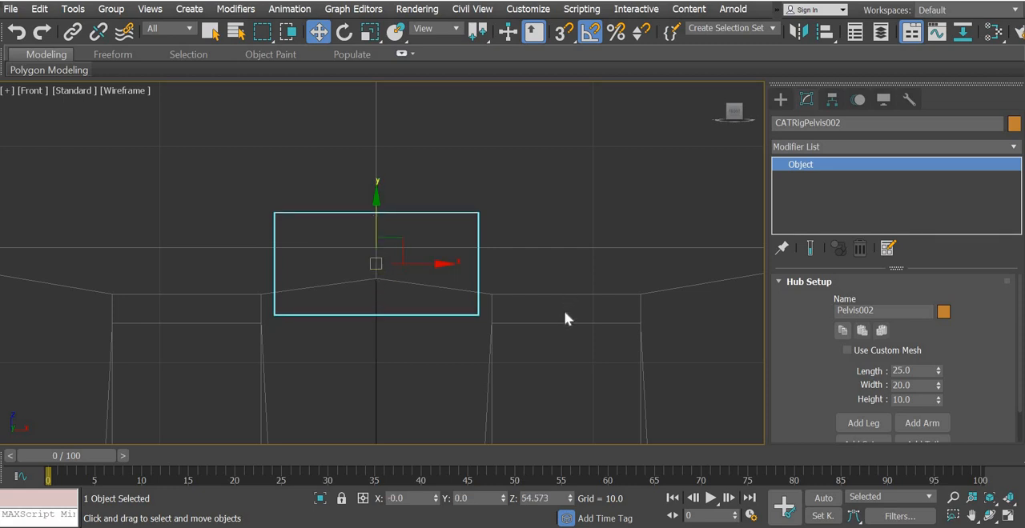
Examine the frozen mesh's legs and feet against the pelvis and CATParent in the front and left views
middle_click_drag(400, 270, 380, 240)
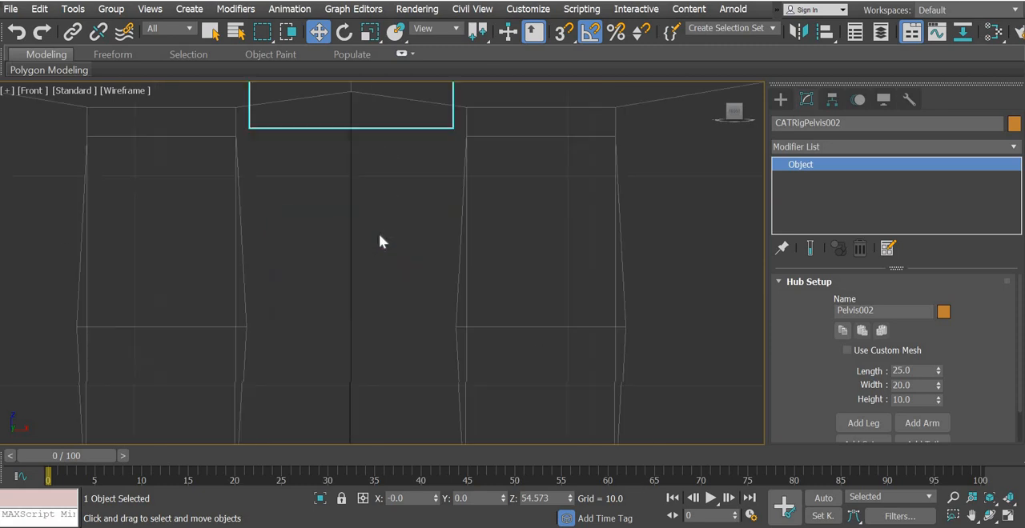
scroll(379, 240, "down", 3)
middle_click_drag(454, 389, 470, 100)
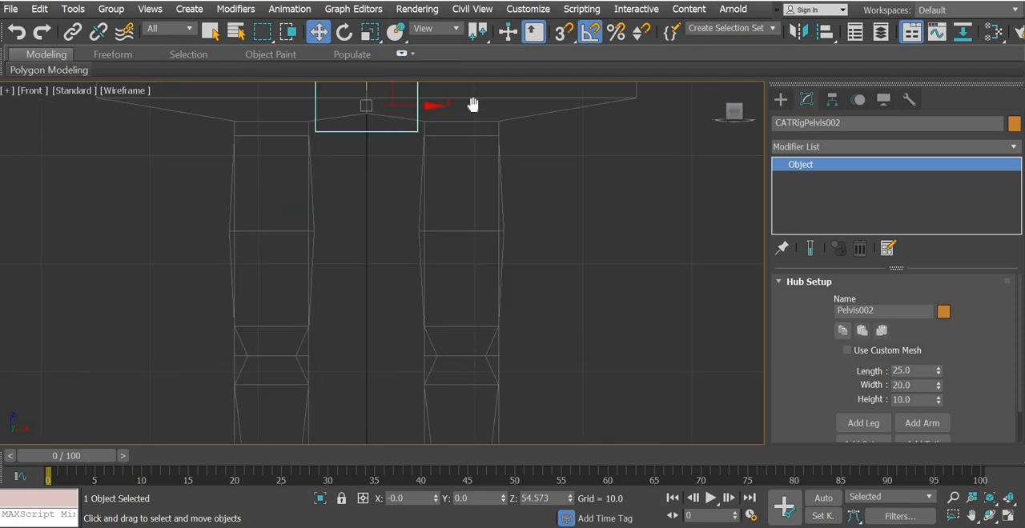
left_click(1002, 516)
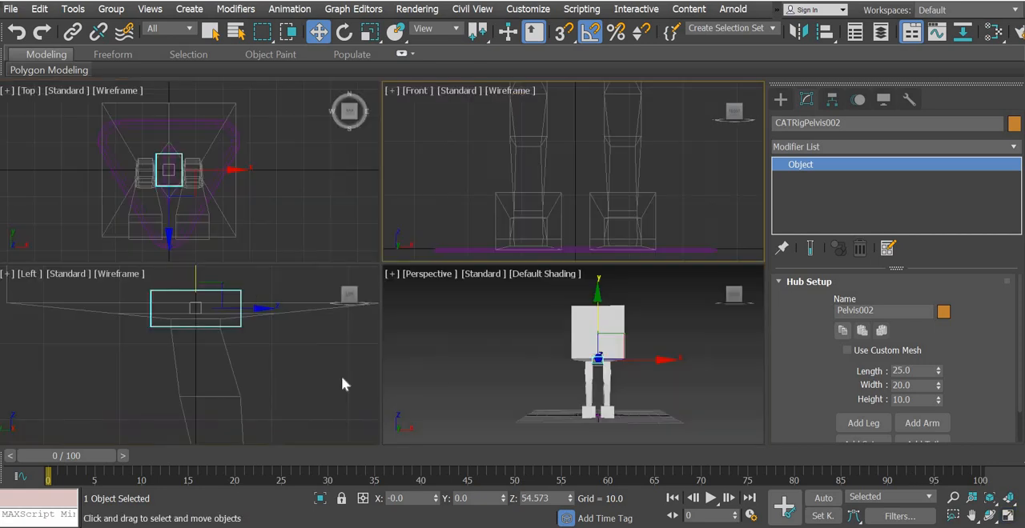
middle_click_drag(296, 397, 271, 111)
left_click(1011, 517)
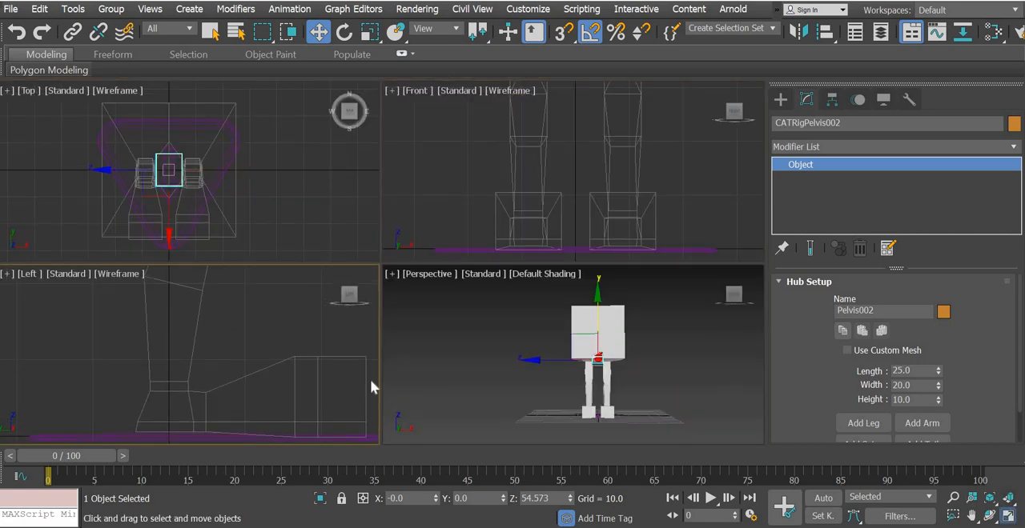
middle_click_drag(341, 377, 392, 264)
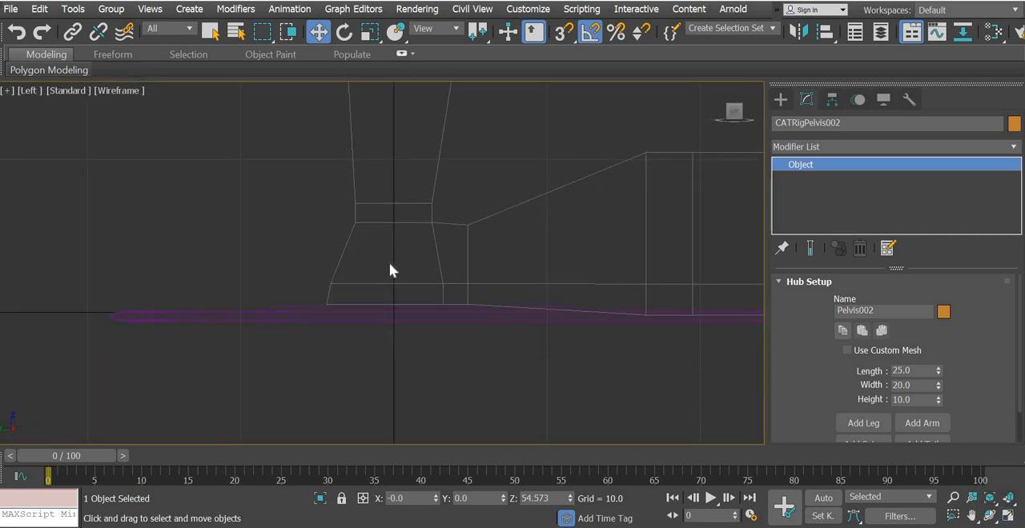
middle_click_drag(522, 274, 449, 277)
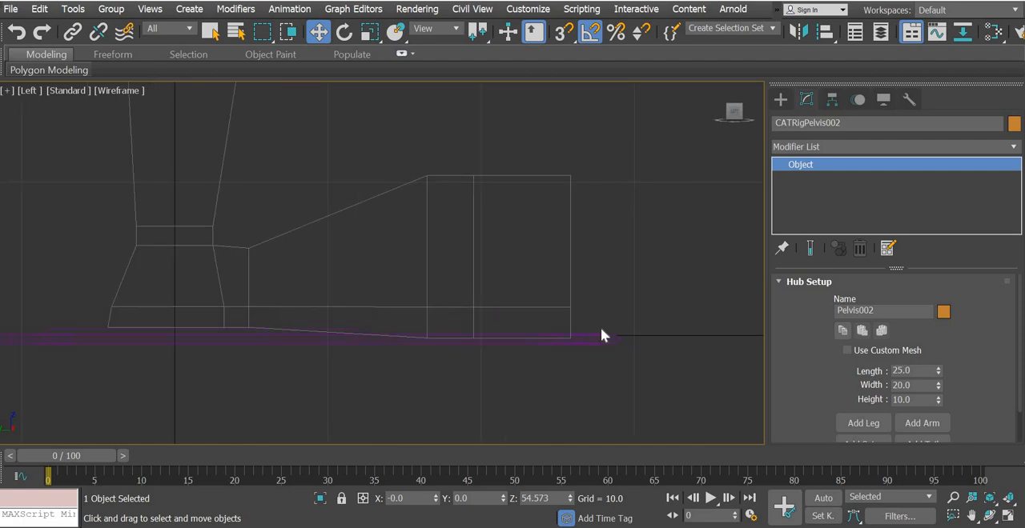
scroll(312, 358, "down", 4)
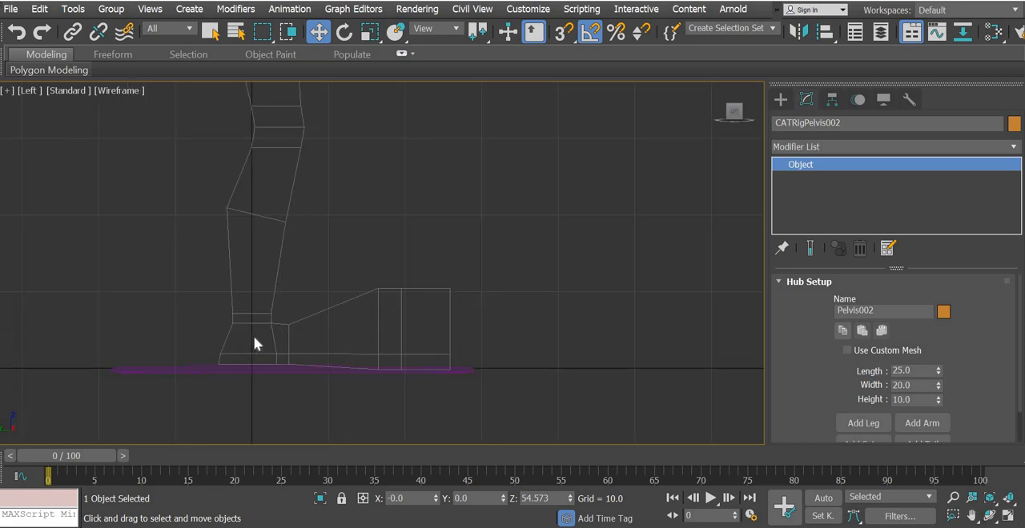
left_click(1008, 516)
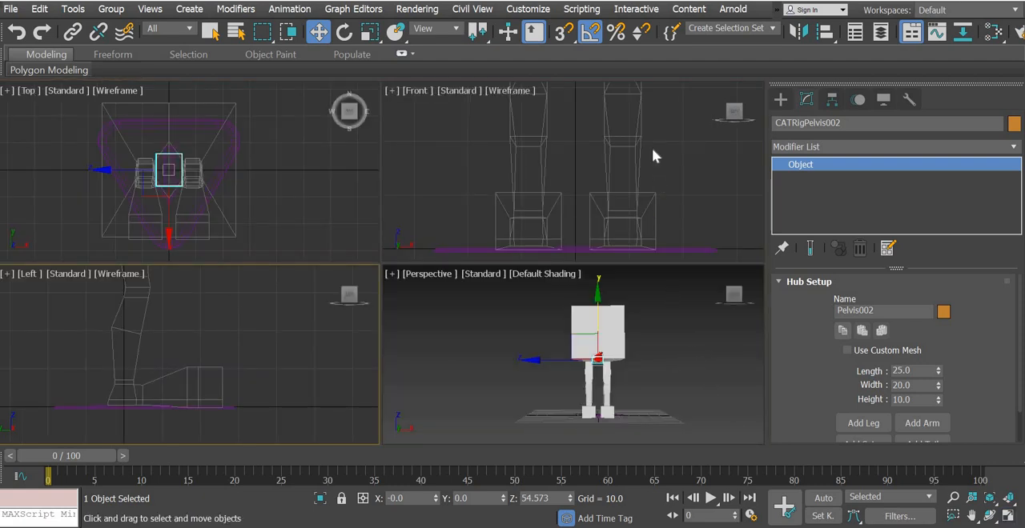
scroll(617, 219, "up", 5)
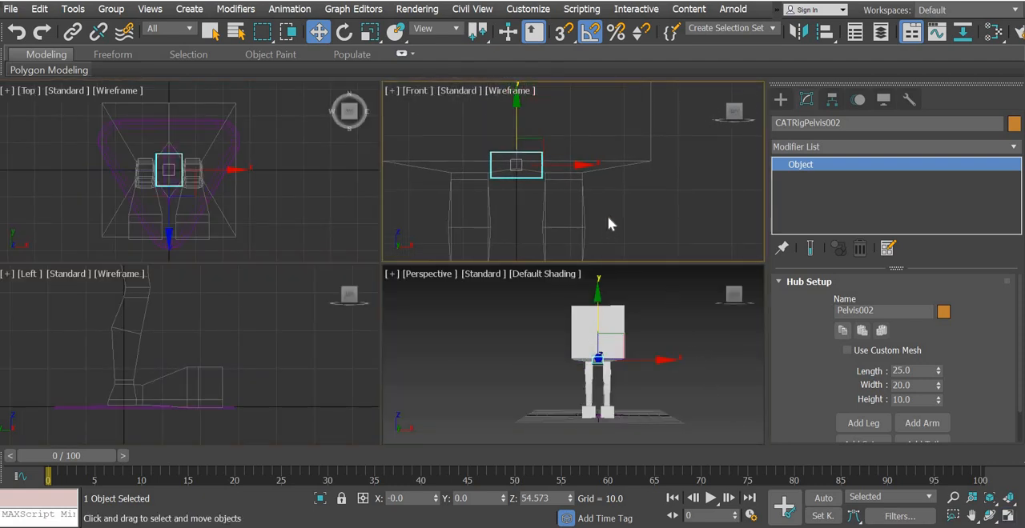
Add a leg to the pelvis bone and show it enlarged in the left view
left_click(864, 424)
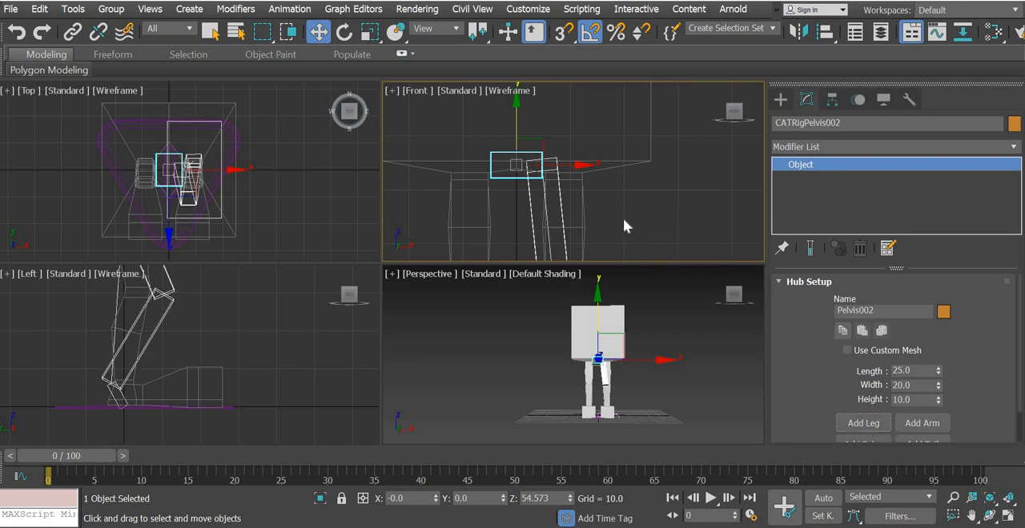
scroll(623, 90, "down", 3)
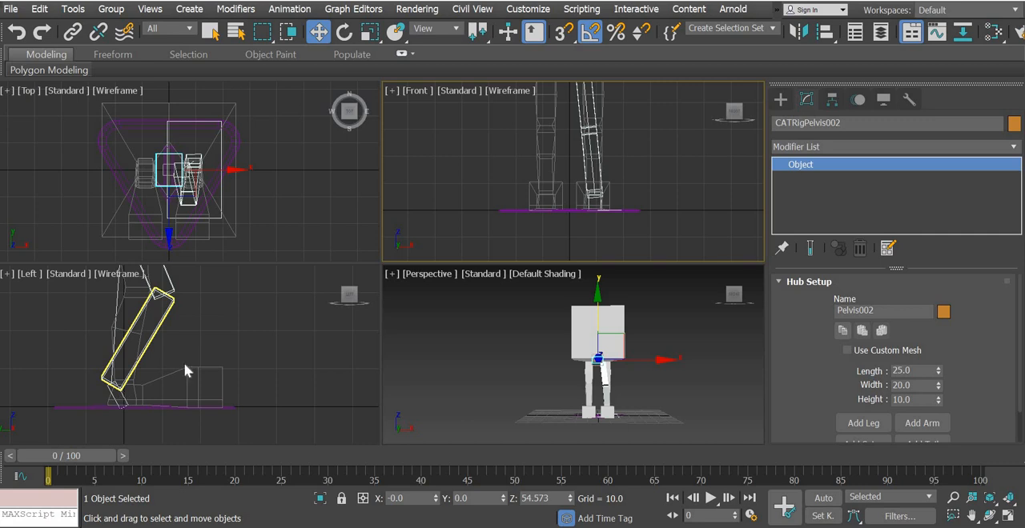
middle_click_drag(197, 350, 289, 325)
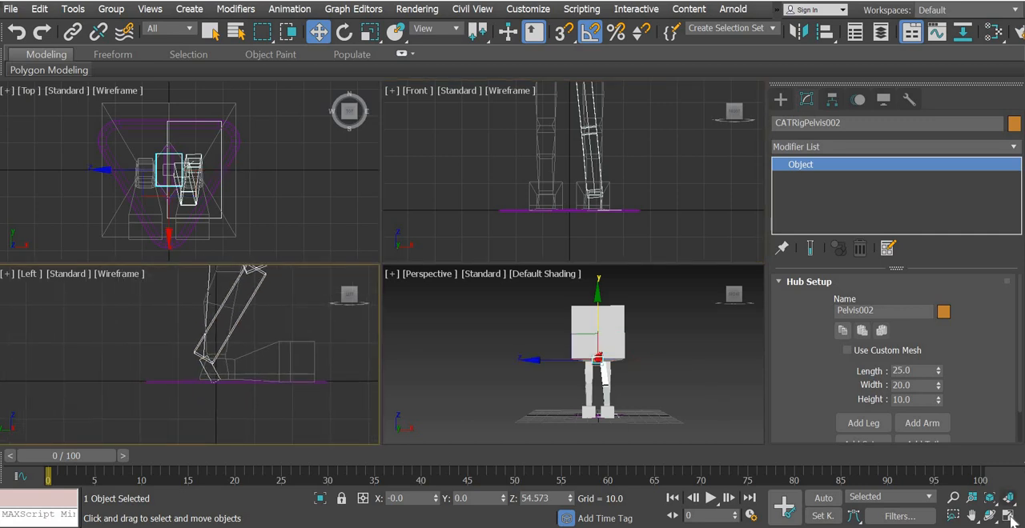
key("alt+w")
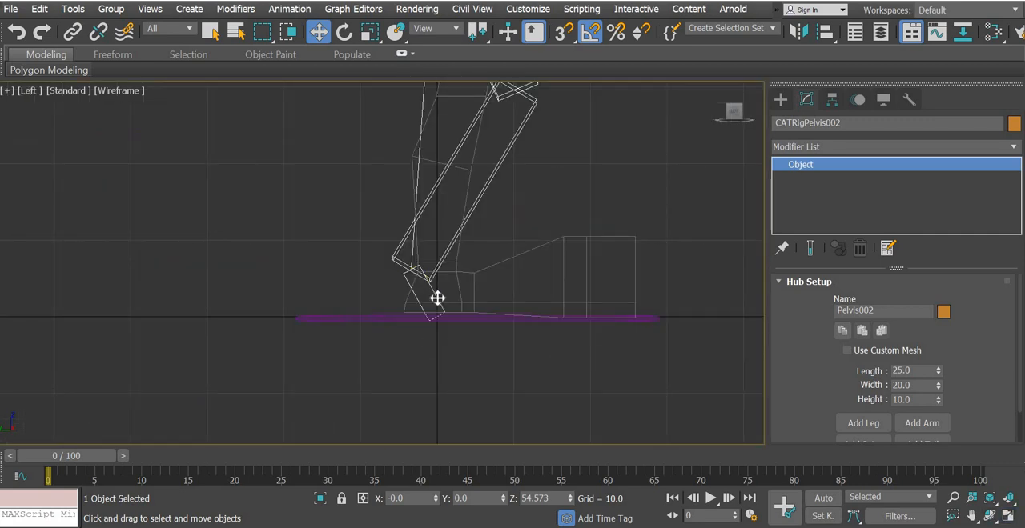
Move the ankle bone forward in the left view to Y about -14.7 and Z about 8.1, inside the front of the foot
left_click(442, 310)
middle_click_drag(515, 280, 364, 400)
scroll(364, 399, "down", 3)
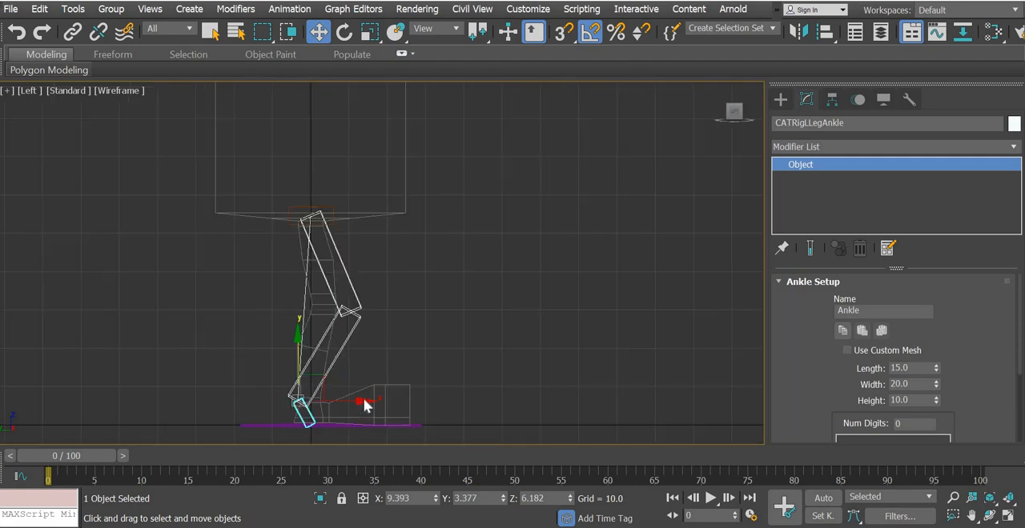
middle_click_drag(327, 427, 325, 294)
scroll(324, 294, "up", 3)
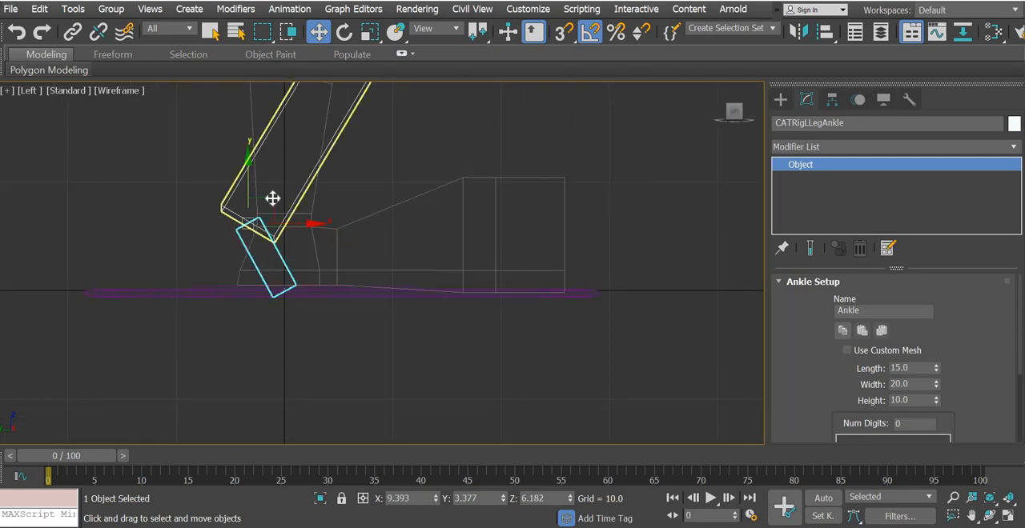
left_click_drag(272, 199, 469, 178)
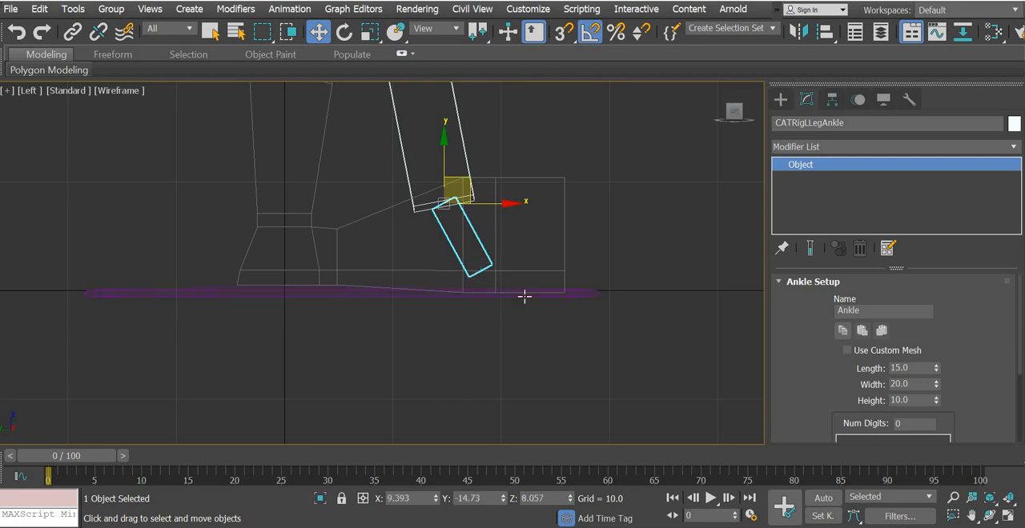
Examine the new leg bones against the mesh leg and foot in the perspective and left views
left_click(1008, 517)
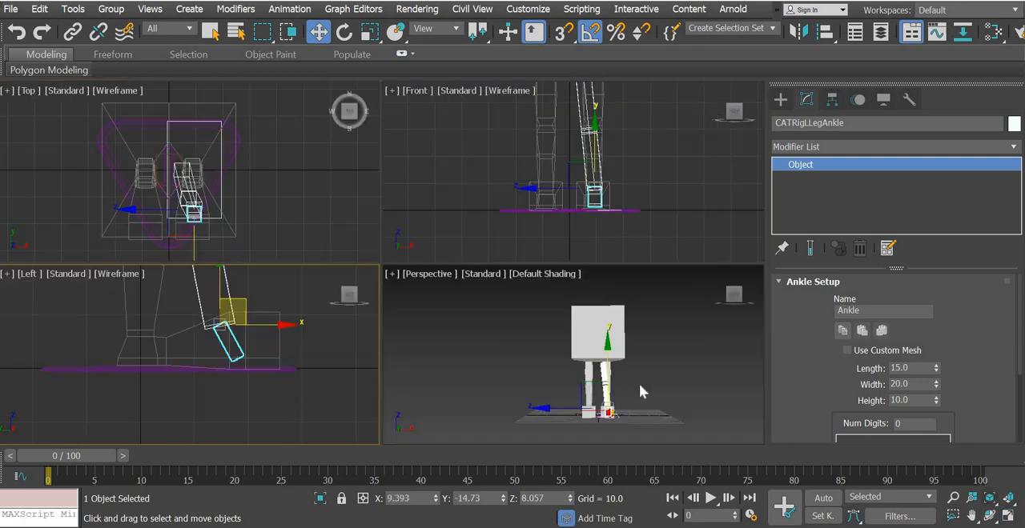
scroll(620, 368, "up", 5)
scroll(614, 362, "up", 5)
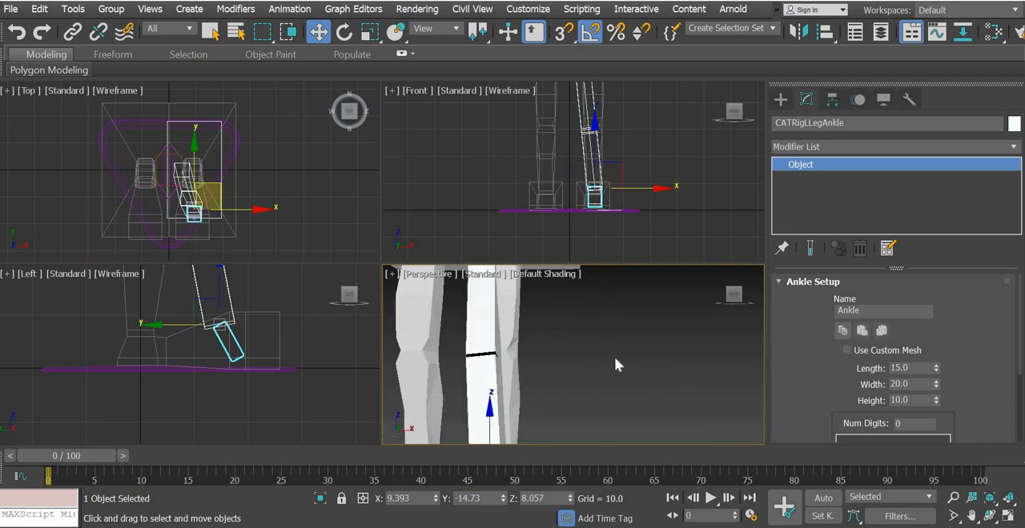
right_click(224, 390)
middle_click_drag(222, 382, 217, 406)
middle_click_drag(503, 285, 559, 363)
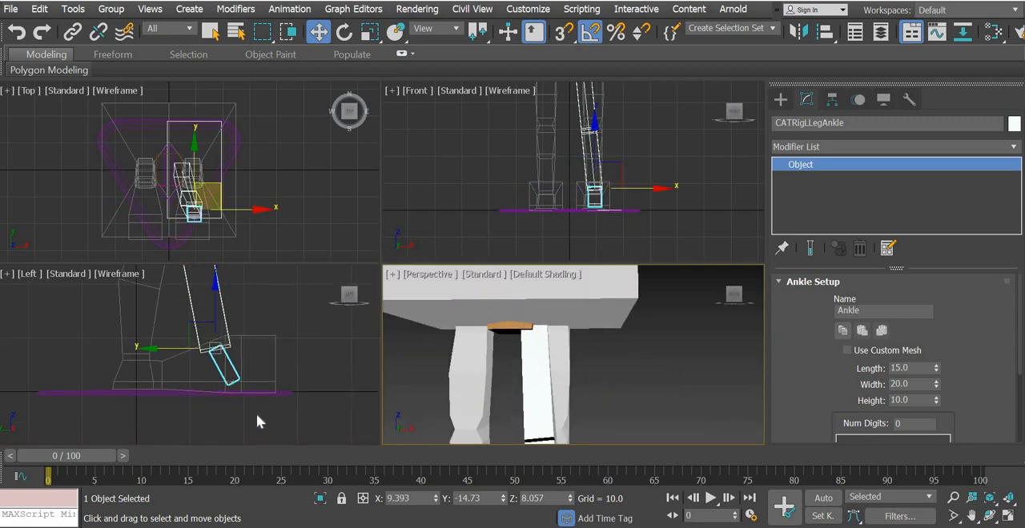
scroll(257, 416, "up", 5)
left_click(1008, 521)
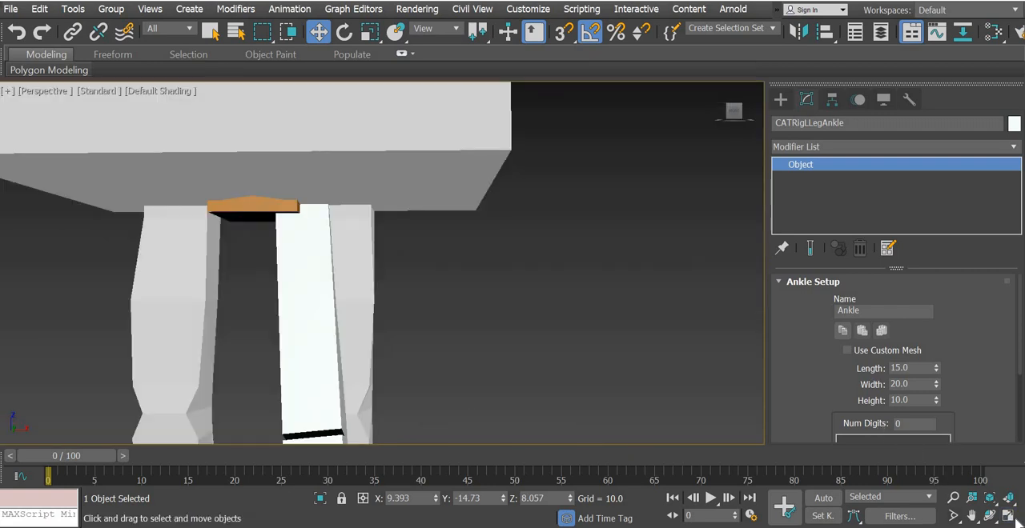
left_click(1008, 521)
middle_click_drag(282, 375, 288, 328)
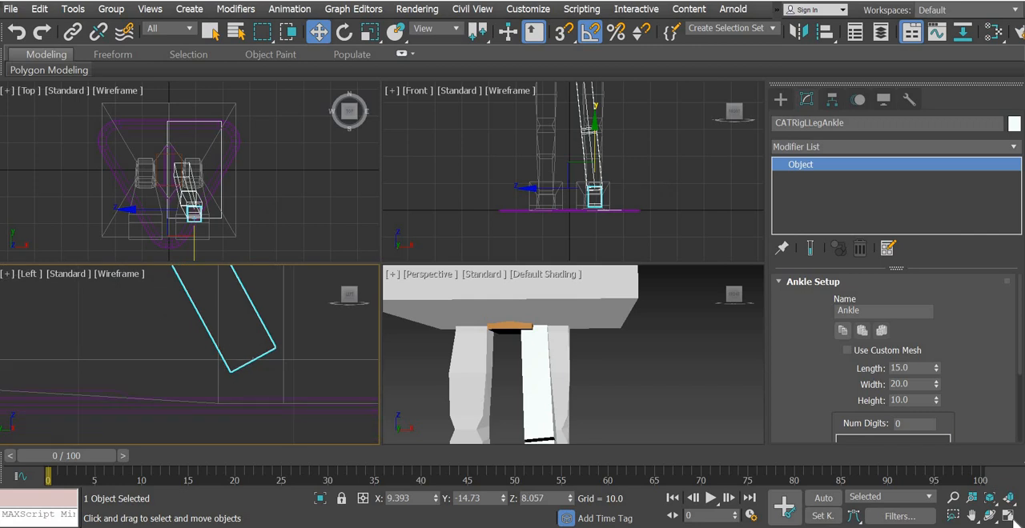
left_click(1008, 521)
middle_click_drag(506, 280, 547, 324)
scroll(611, 304, "down", 6)
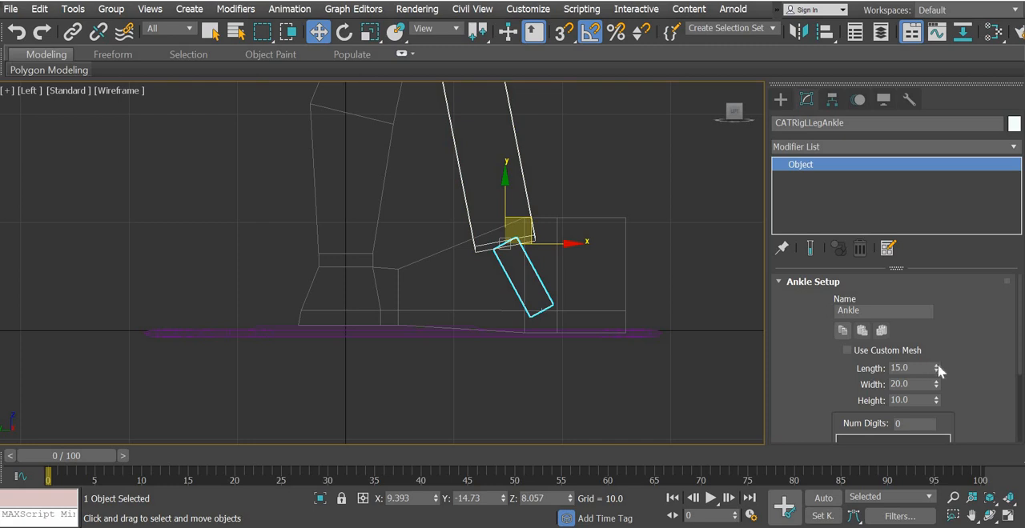
Lengthen the ankle bone to 36.6
left_click_drag(937, 365, 917, 275)
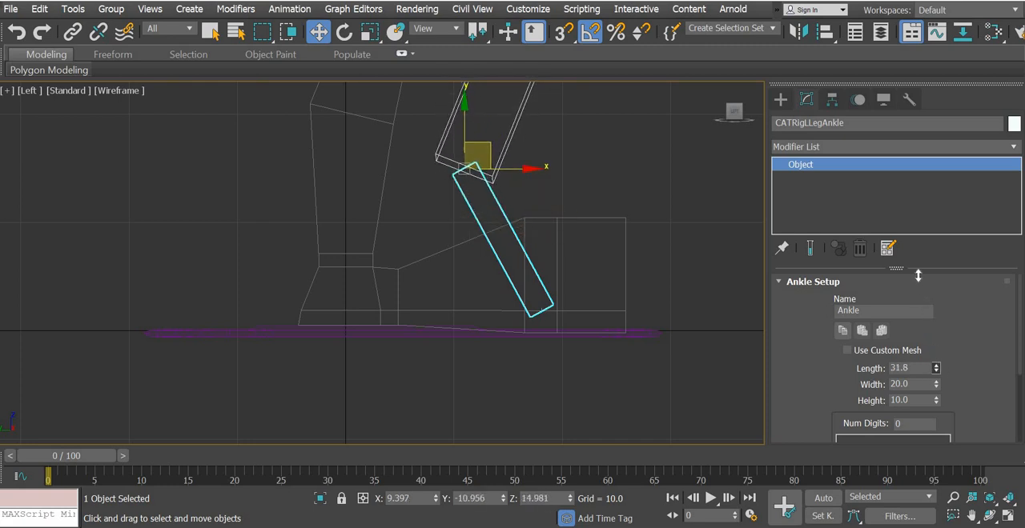
scroll(419, 348, "down", 6)
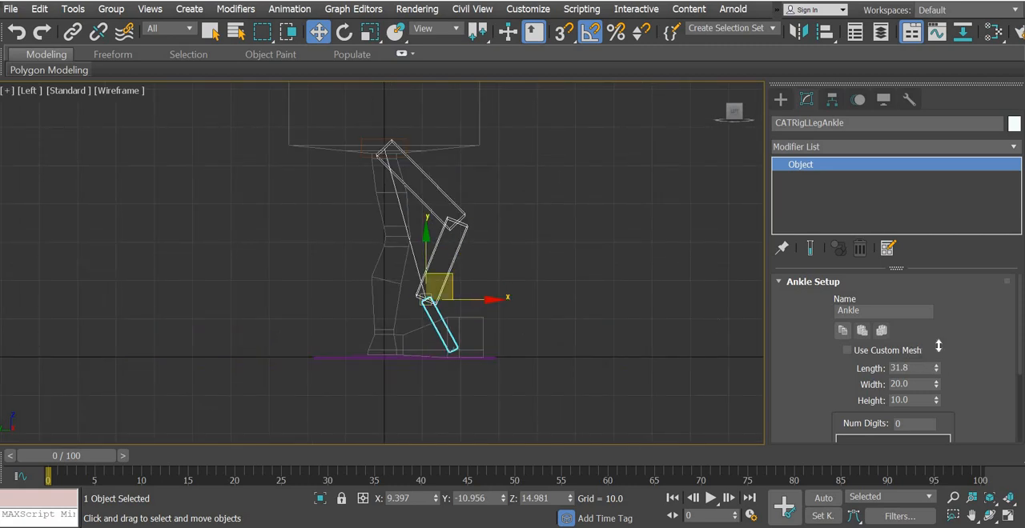
left_click_drag(939, 346, 936, 321)
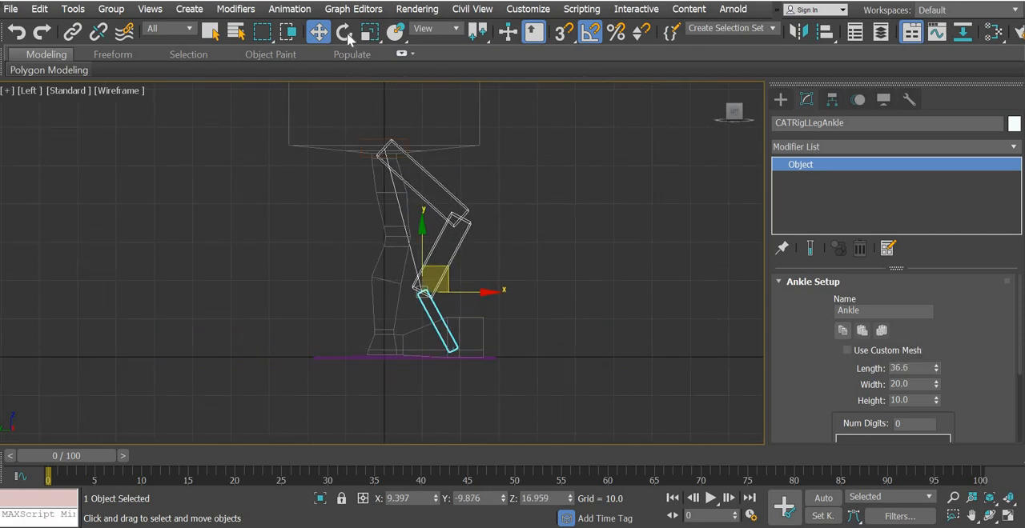
Rotate the ankle bone in the left view to lie nearly flat along the foot and lengthen it to 42.9
key("e")
left_click_drag(371, 347, 430, 368)
scroll(434, 365, "up", 5)
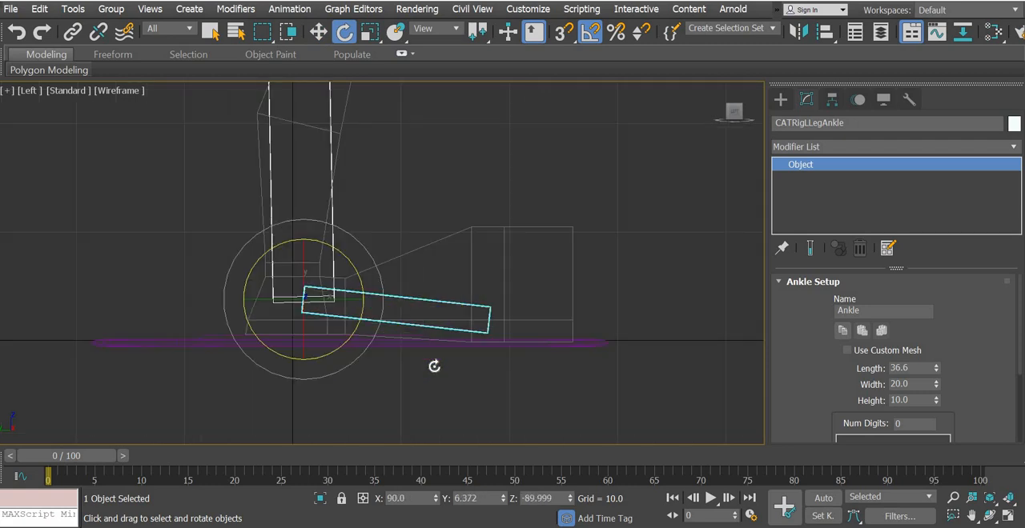
scroll(434, 366, "up", 3)
left_click_drag(937, 368, 927, 328)
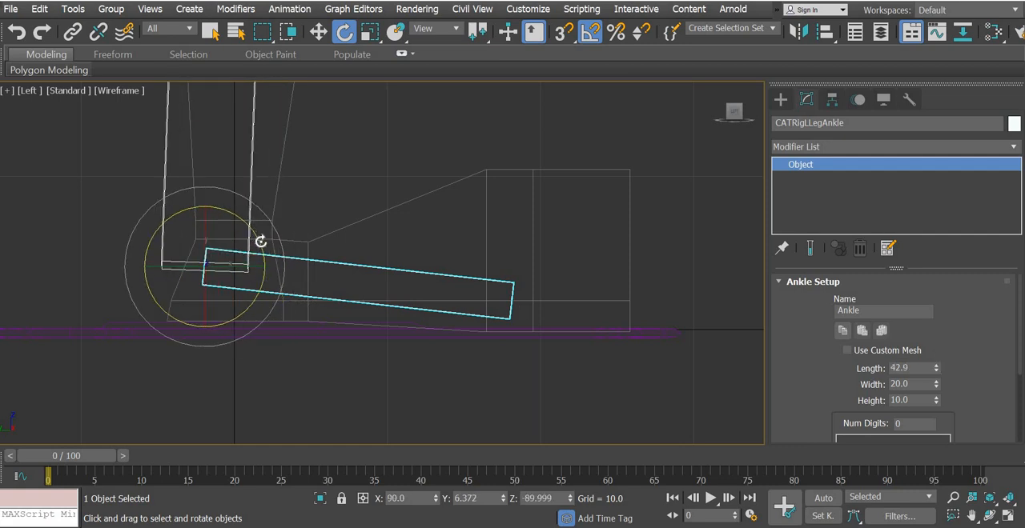
Tilt the ankle bone slightly steeper toward the toes and set its length to 39.5, aligning its upper end with the mesh ankle
left_click_drag(261, 240, 261, 241)
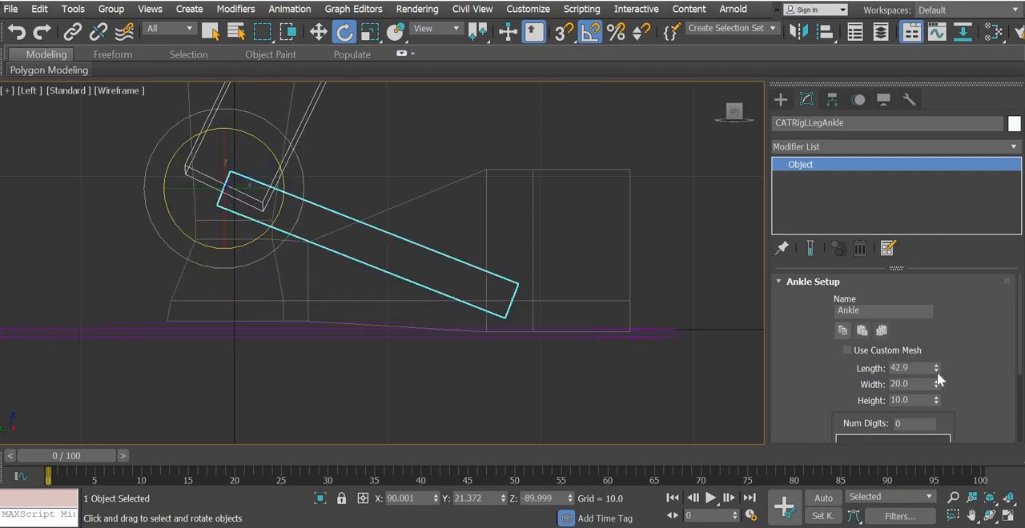
left_click_drag(937, 368, 937, 389)
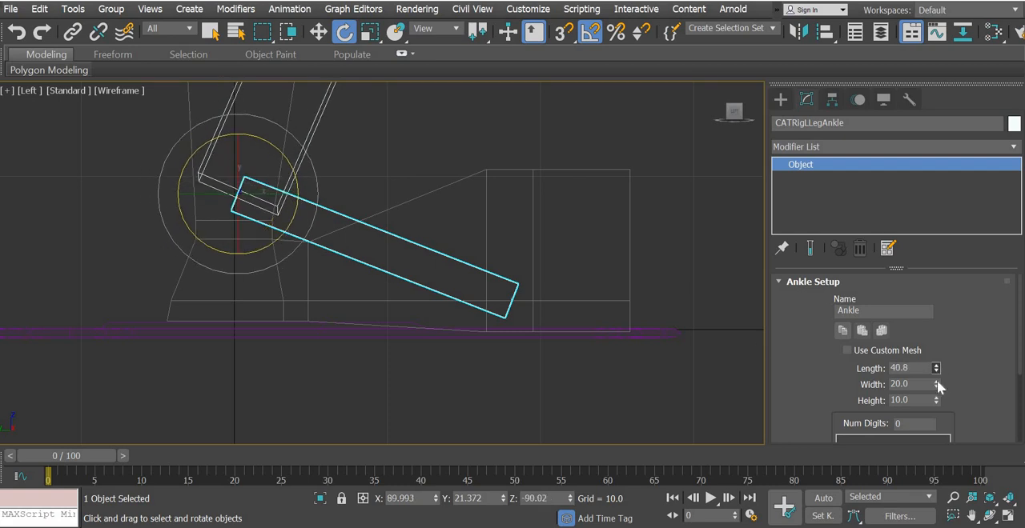
left_click_drag(206, 240, 204, 241)
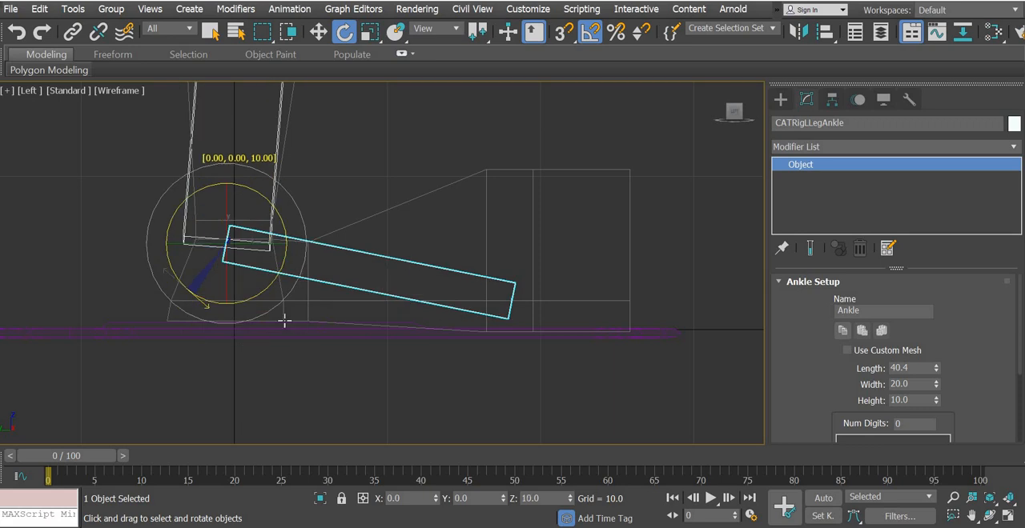
left_click_drag(285, 321, 247, 325)
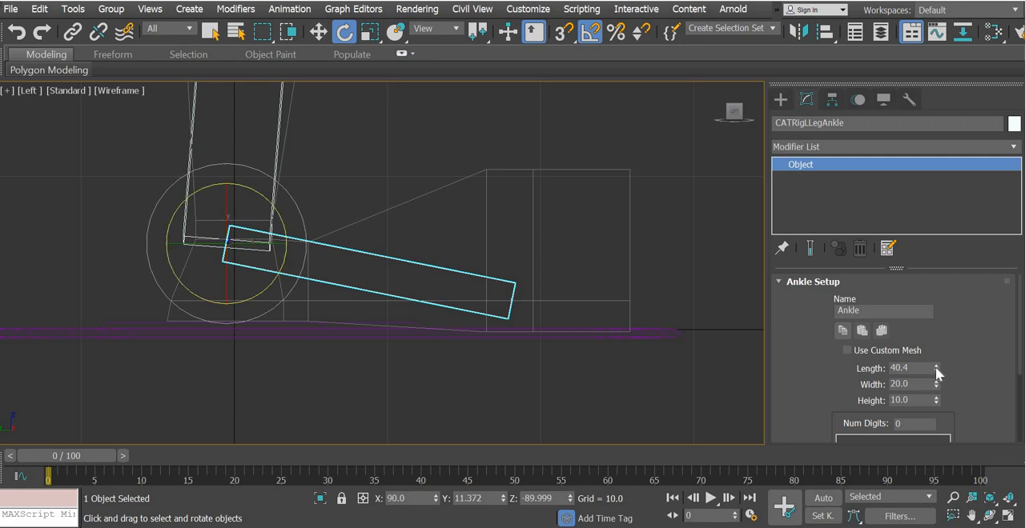
left_click_drag(937, 373, 937, 374)
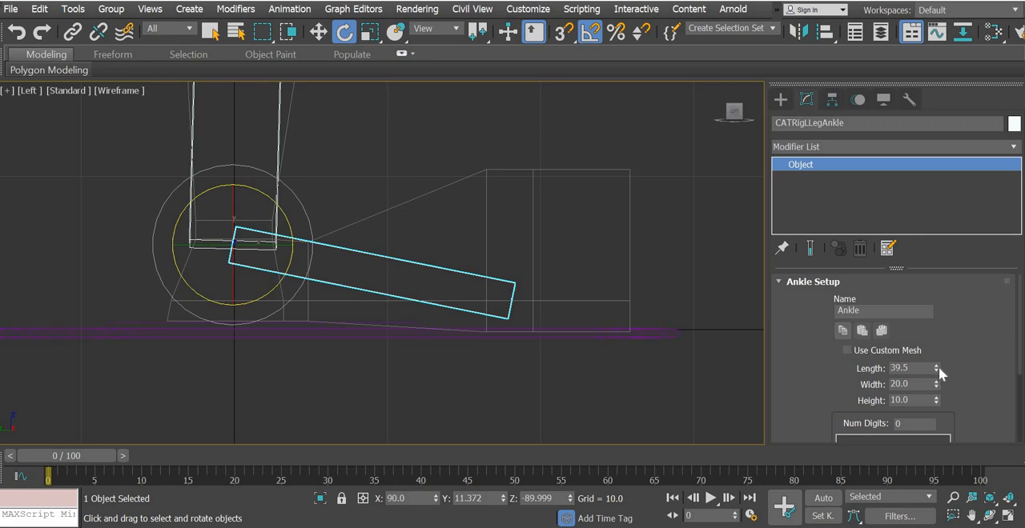
Move the lower leg bone's knee end forward in the left view to Y about -4.0 and Z about 31.6, matching the mesh knee
middle_click_drag(387, 220, 387, 344)
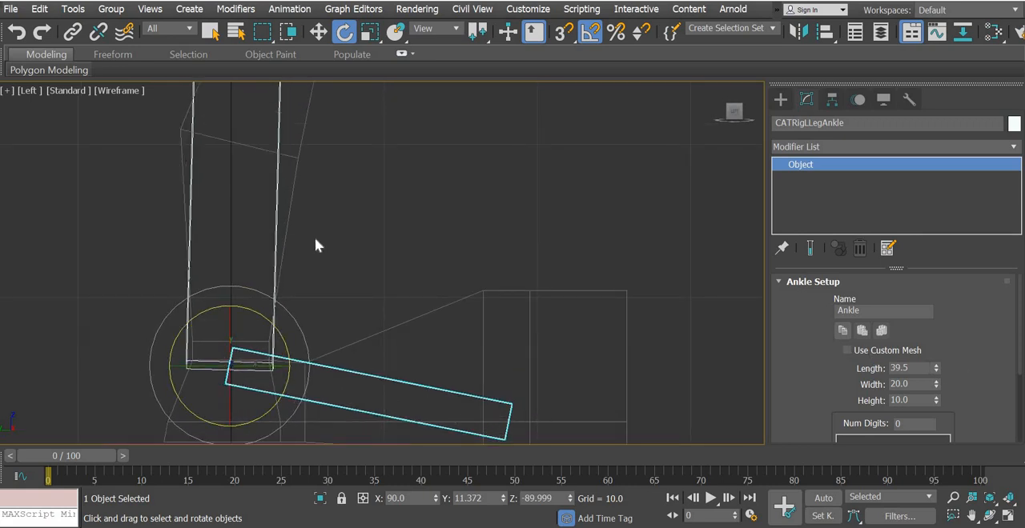
middle_click_drag(375, 232, 368, 304)
scroll(367, 304, "down", 2)
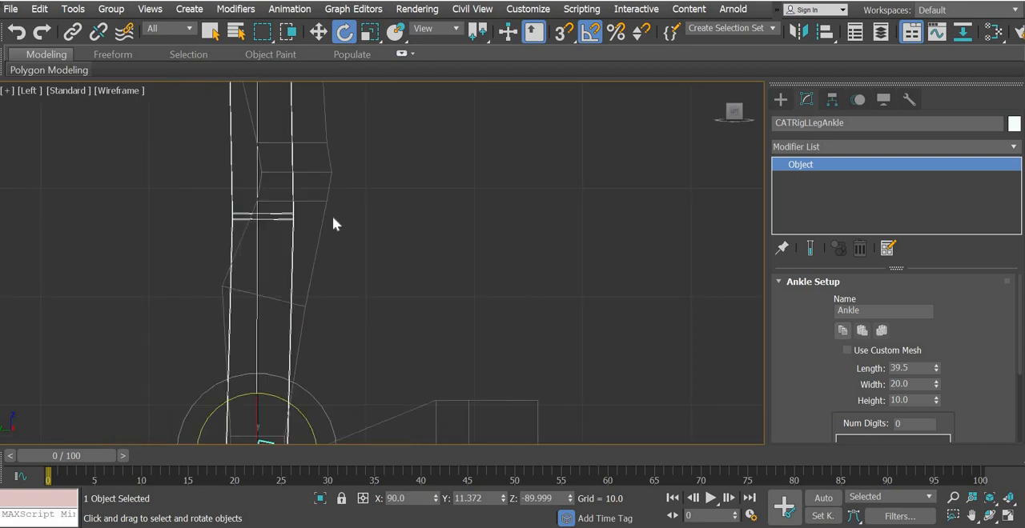
left_click(318, 31)
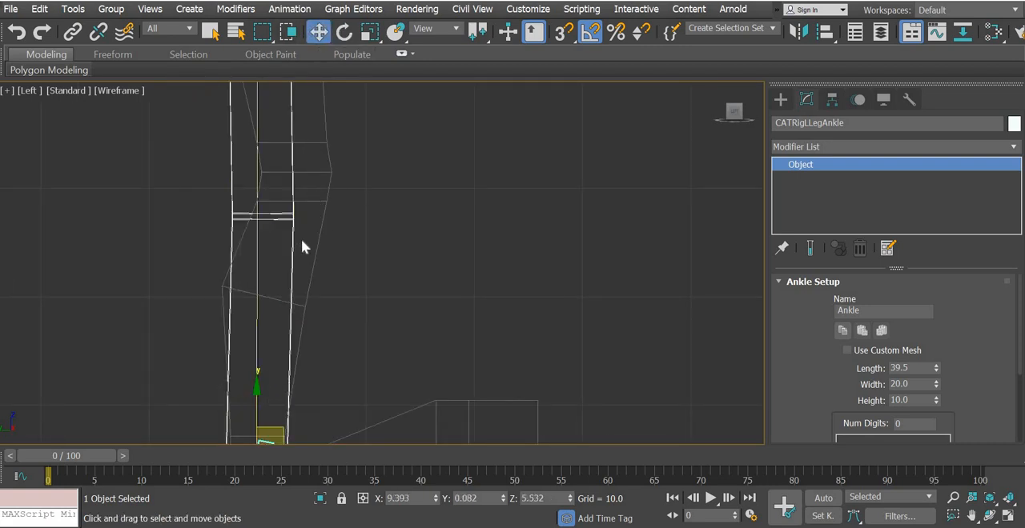
left_click(298, 210)
left_click_drag(286, 194, 362, 170)
middle_click_drag(402, 205, 405, 94)
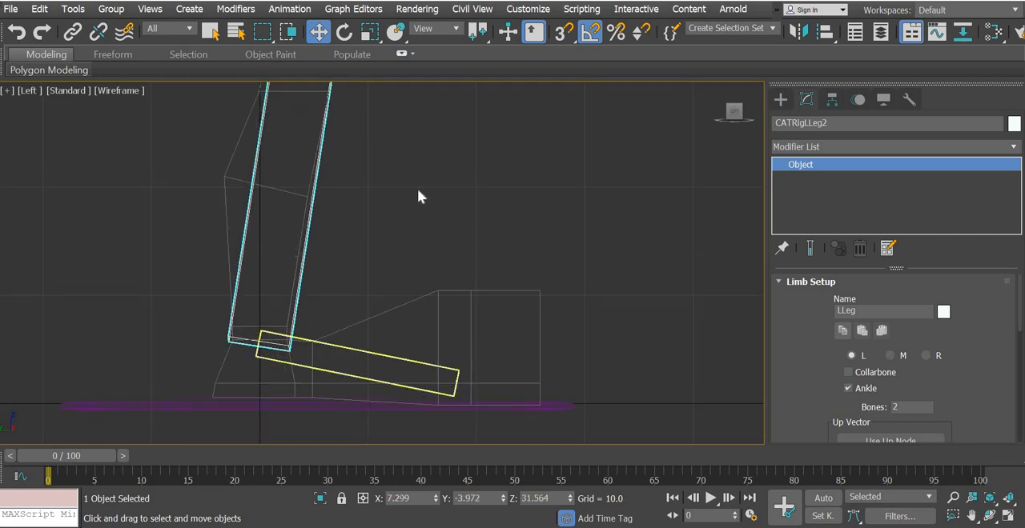
middle_click_drag(417, 188, 304, 209)
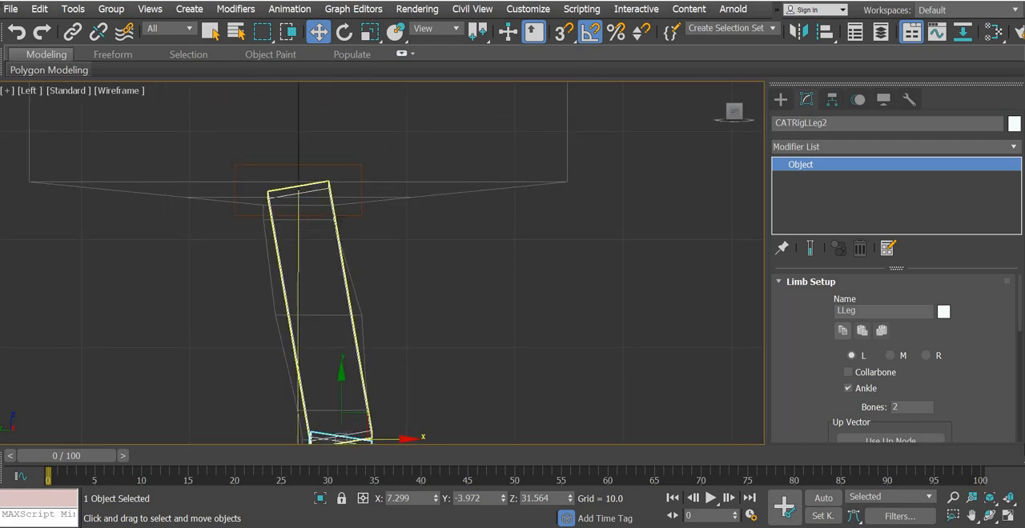
Shift the upper leg bone outward in the front view to X about 8.86, inside the mesh thigh
left_click(1011, 519)
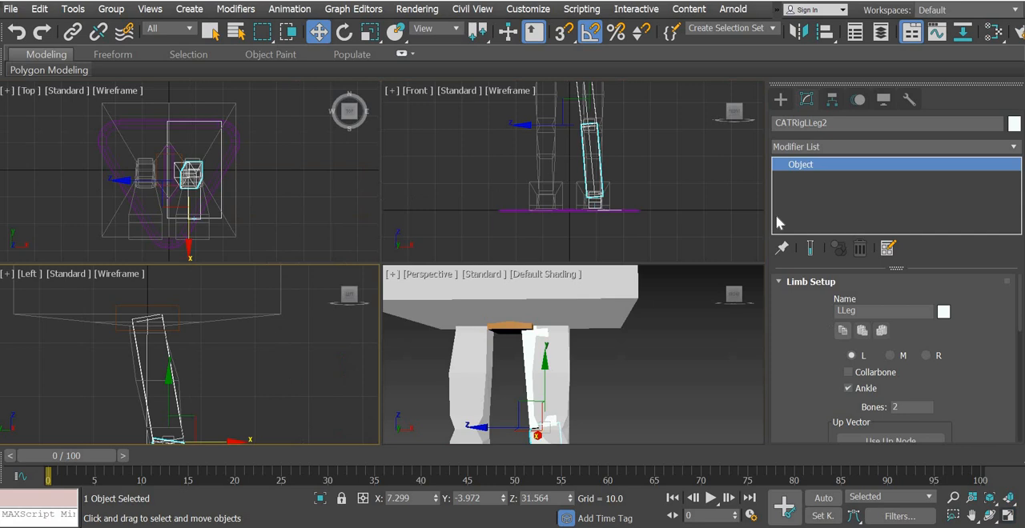
right_click(666, 178)
key("alt+w")
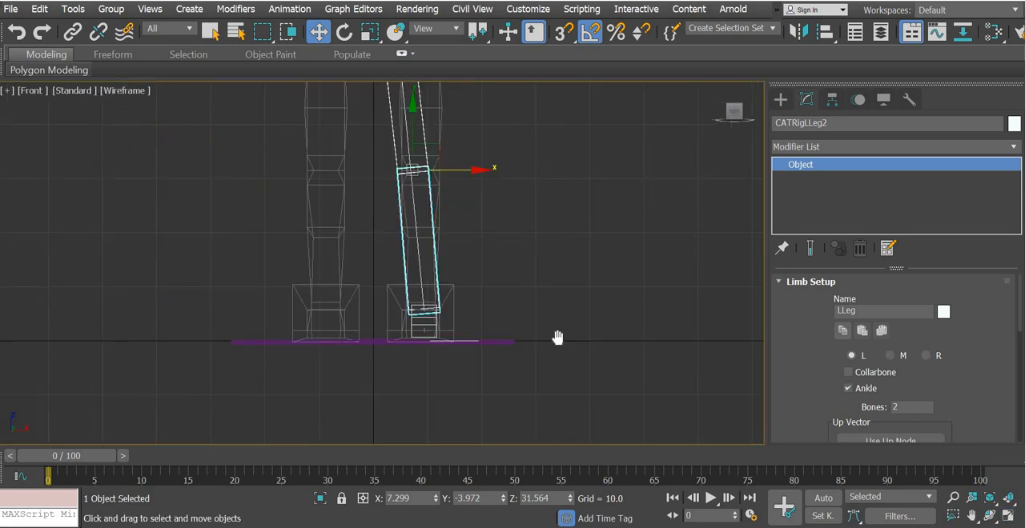
scroll(487, 281, "up", 4)
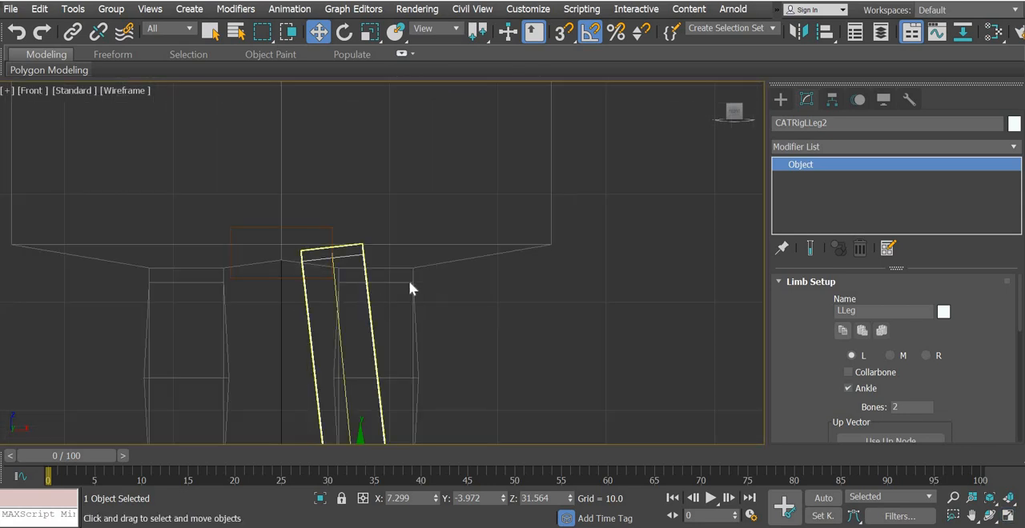
left_click(409, 284)
left_click_drag(402, 253, 444, 252)
middle_click_drag(494, 156, 414, 302)
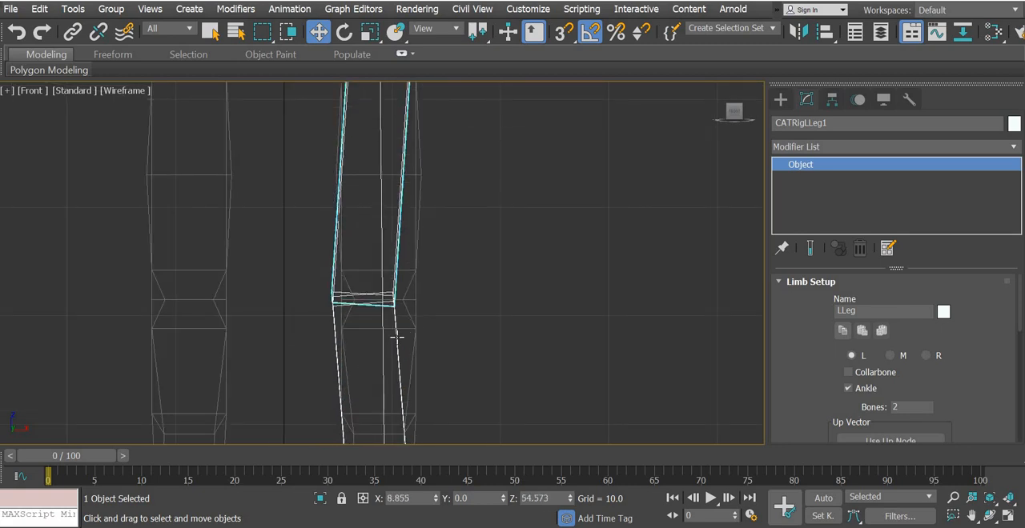
Shift the lower leg bone outward in the front view to X about 8.84, straightening the leg at the knee
left_click(407, 331)
left_click_drag(426, 300, 443, 300)
middle_click_drag(427, 145, 467, 350)
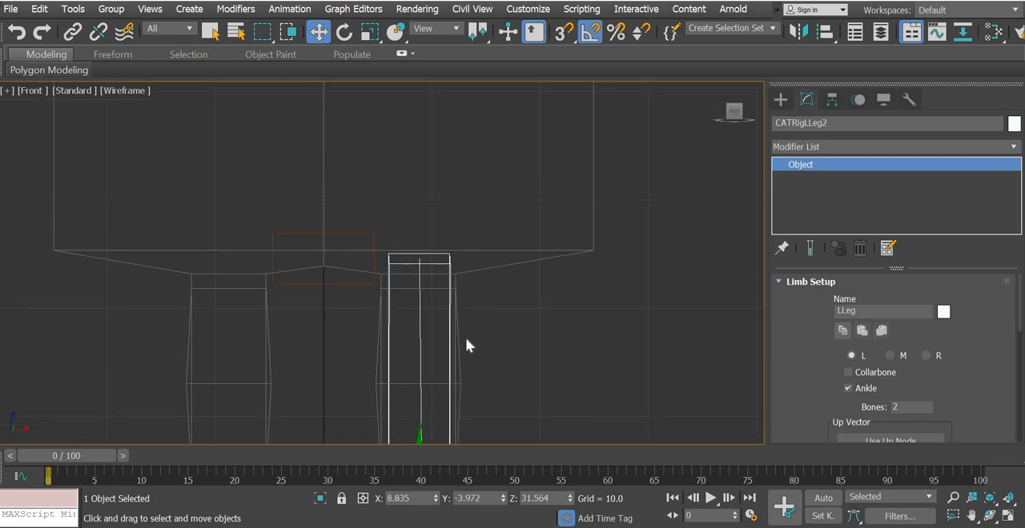
Lower the upper leg bone's hip end by about 1.3 in the front view, near the top of the mesh thigh
scroll(465, 337, "up", 2)
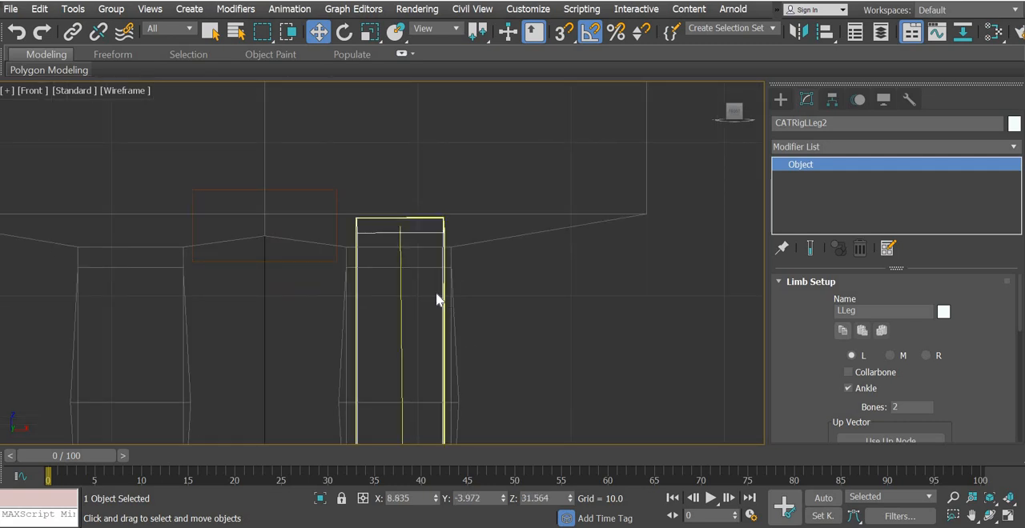
left_click(439, 300)
left_click_drag(399, 163, 398, 183)
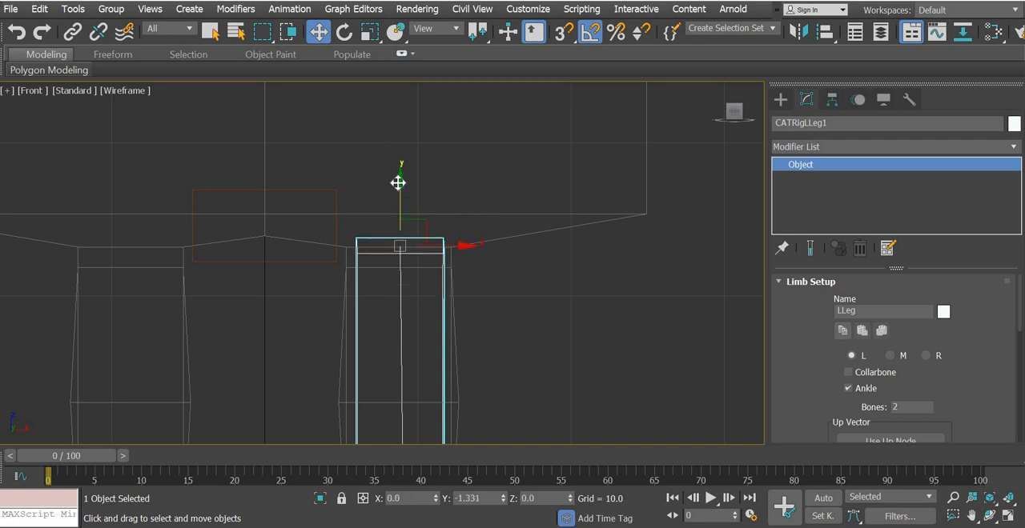
Lower the upper leg bone's hip end in the front view to Z about 52.65, at the top of the mesh thigh
left_click_drag(398, 182, 398, 192)
middle_click_drag(526, 337, 542, 157)
middle_click_drag(436, 407, 426, 252)
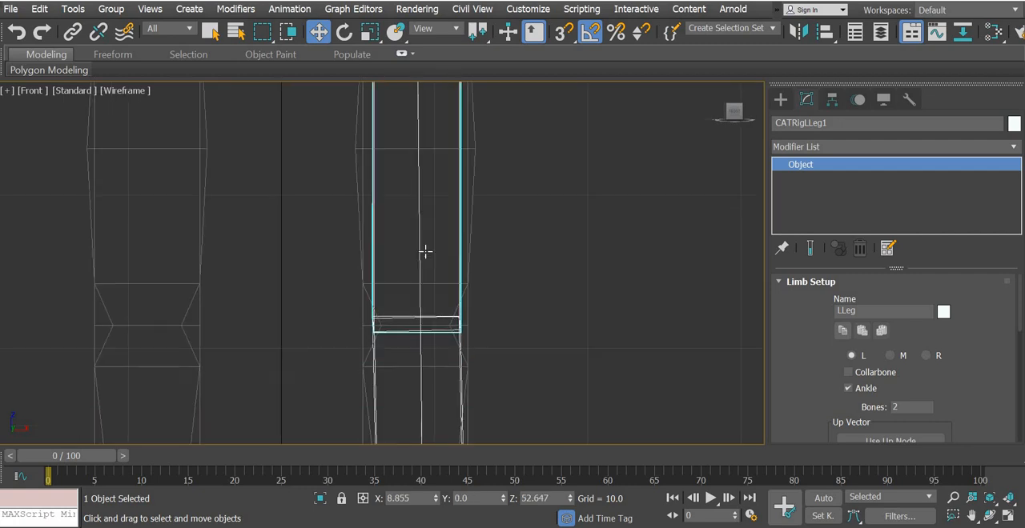
middle_click_drag(419, 345, 427, 153)
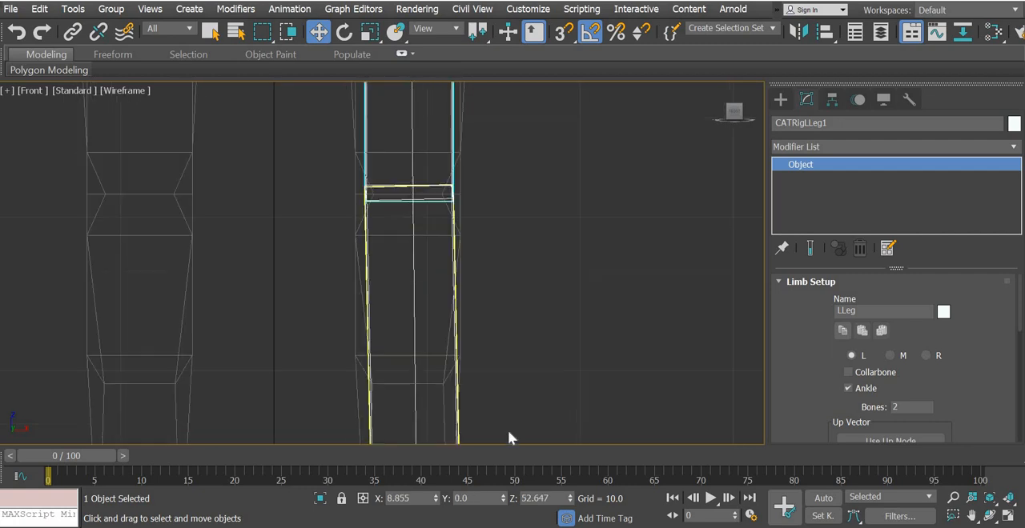
Check how the leg bones and pelvis line up with the mesh at the hip and knee in the left, perspective and front views
left_click(1008, 516)
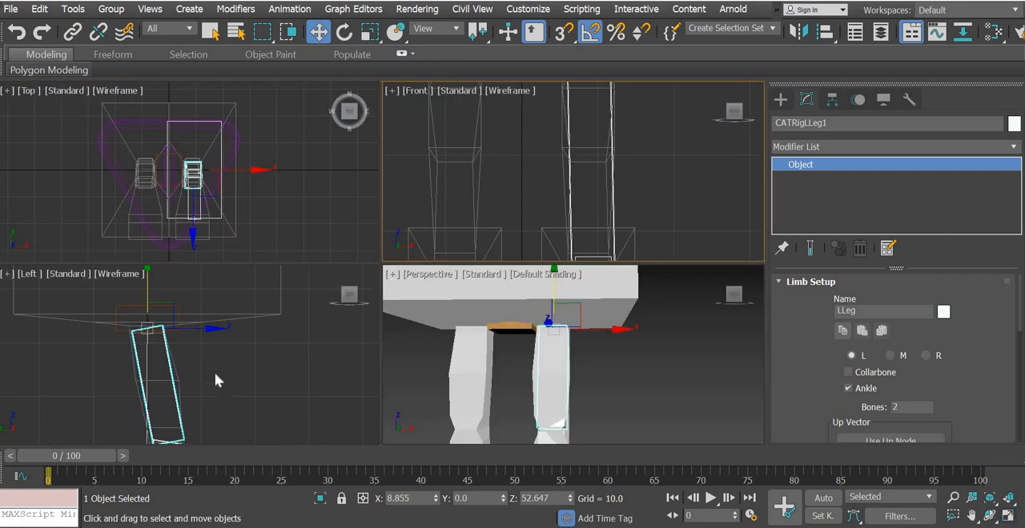
middle_click_drag(202, 311, 225, 352)
scroll(225, 353, "up", 6)
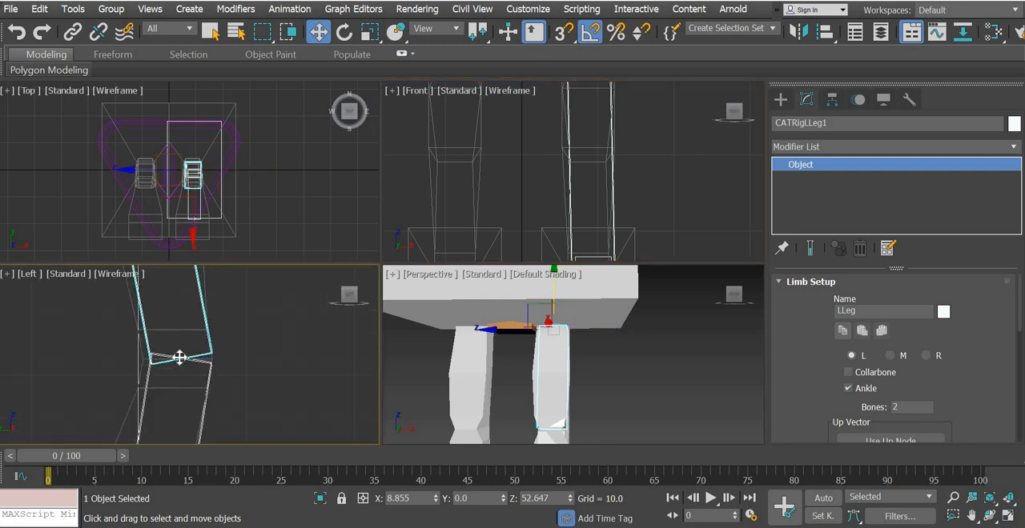
middle_click_drag(446, 374, 477, 292)
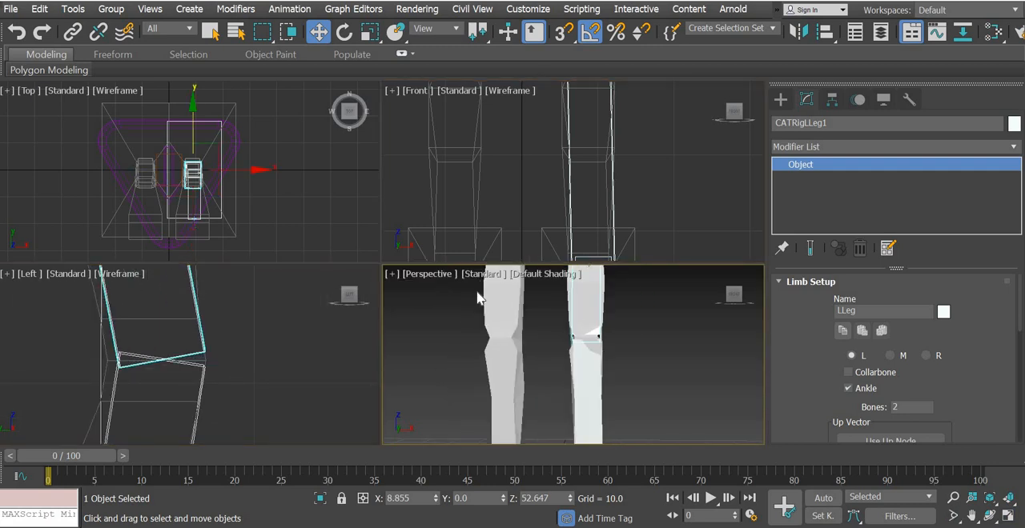
scroll(477, 293, "down", 4)
scroll(477, 292, "up", 4)
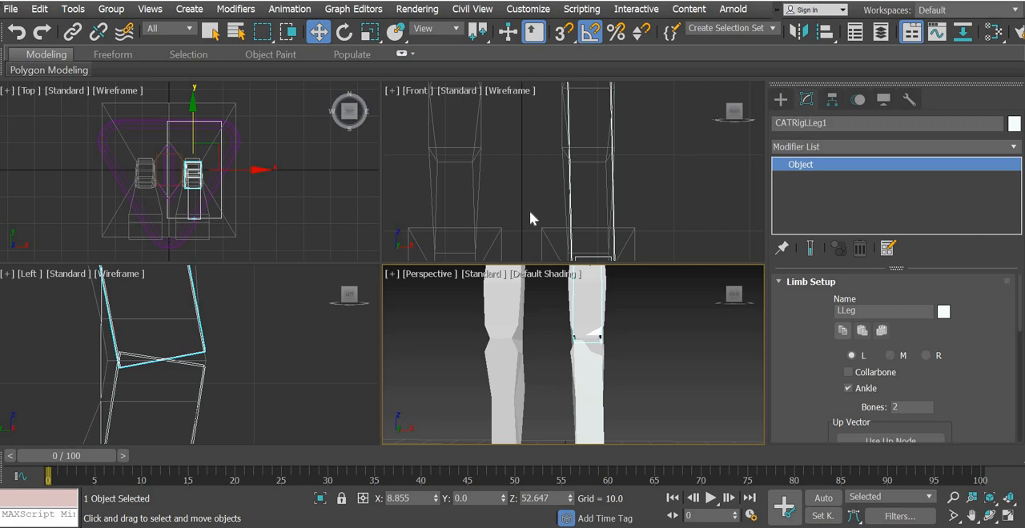
scroll(530, 210, "down", 4)
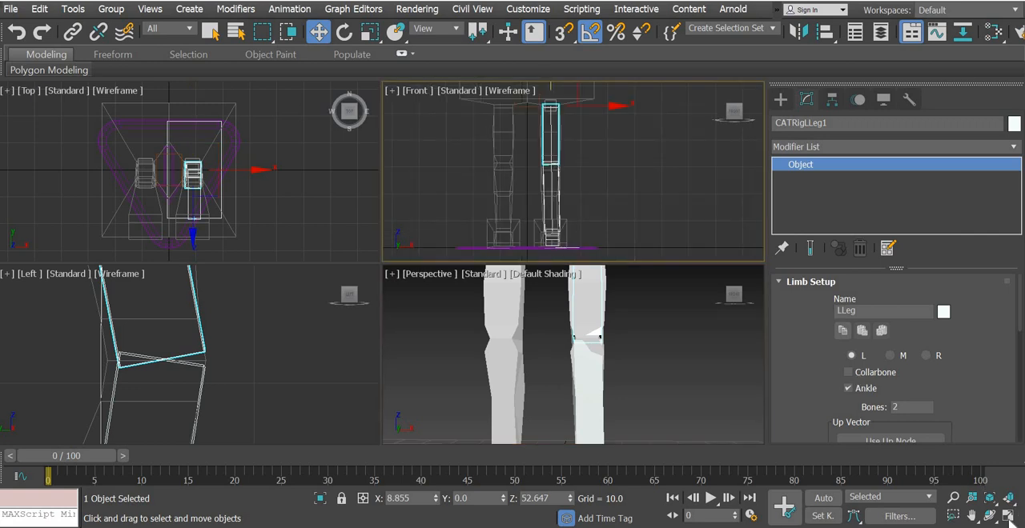
left_click(1008, 516)
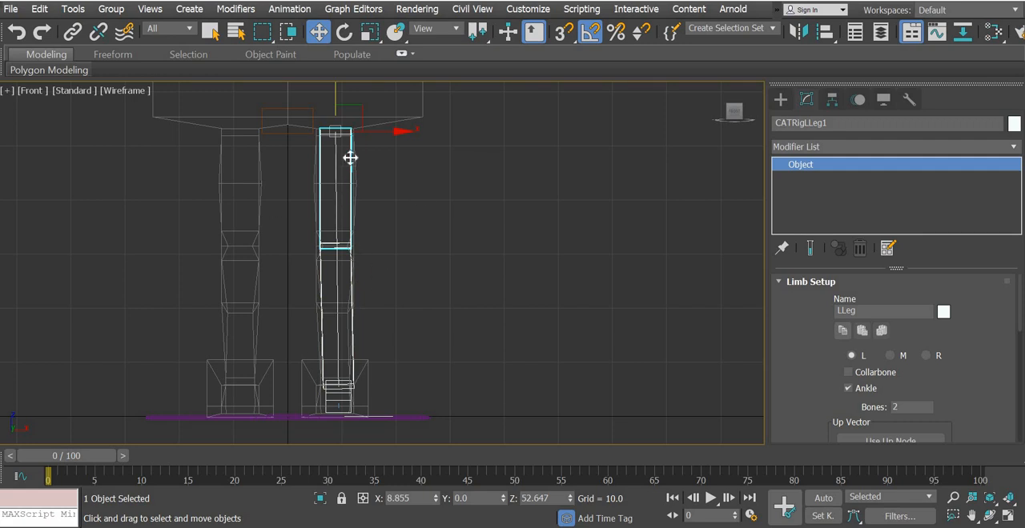
left_click(290, 133)
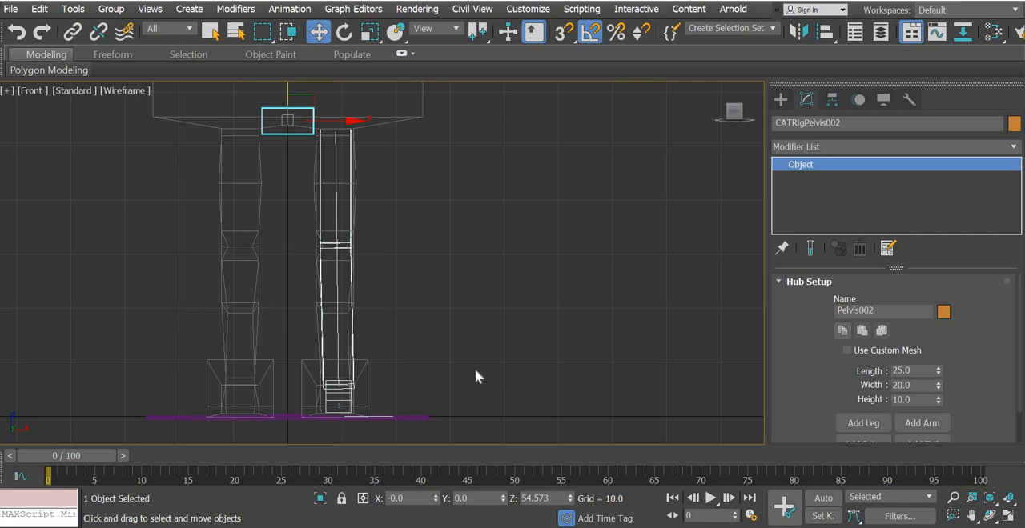
left_click(1008, 516)
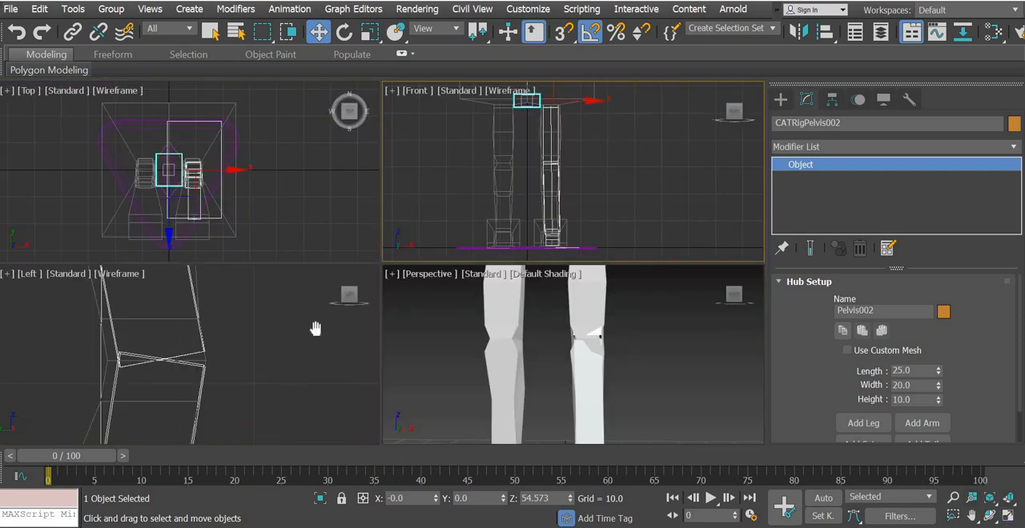
middle_click_drag(313, 327, 360, 483)
scroll(341, 419, "down", 2)
scroll(318, 341, "down", 2)
middle_click_drag(318, 341, 303, 290)
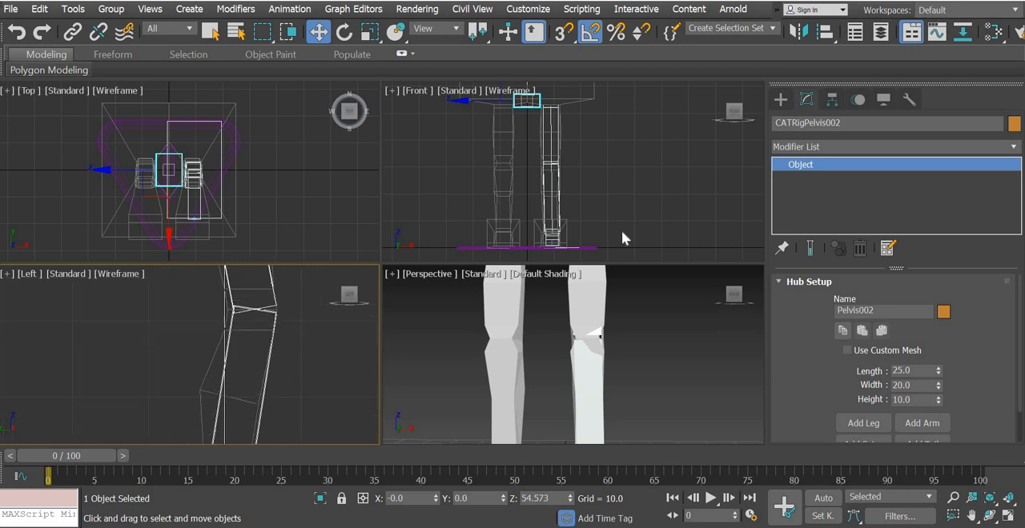
scroll(582, 184, "up", 8)
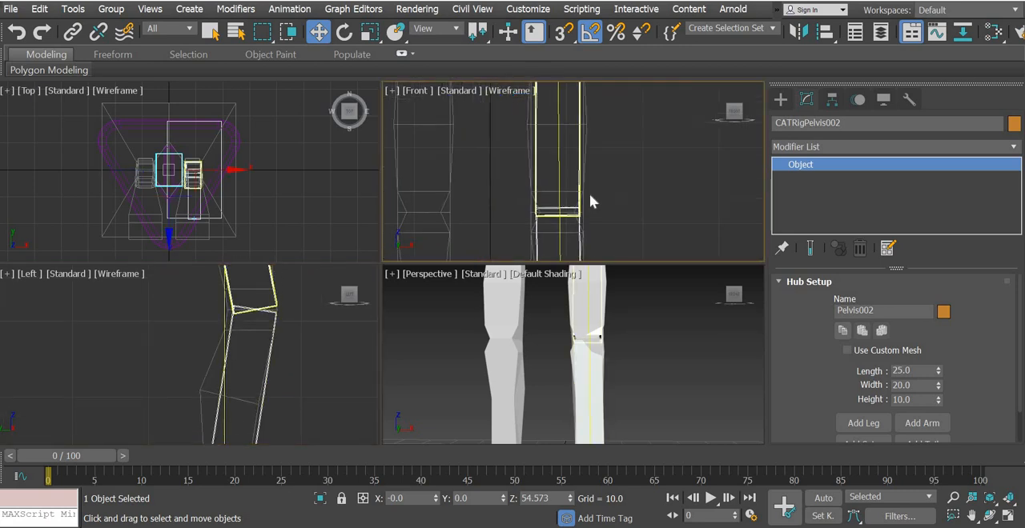
Set the upper leg bone's width and depth to 10 so it fits inside the mesh thigh
left_click(585, 148)
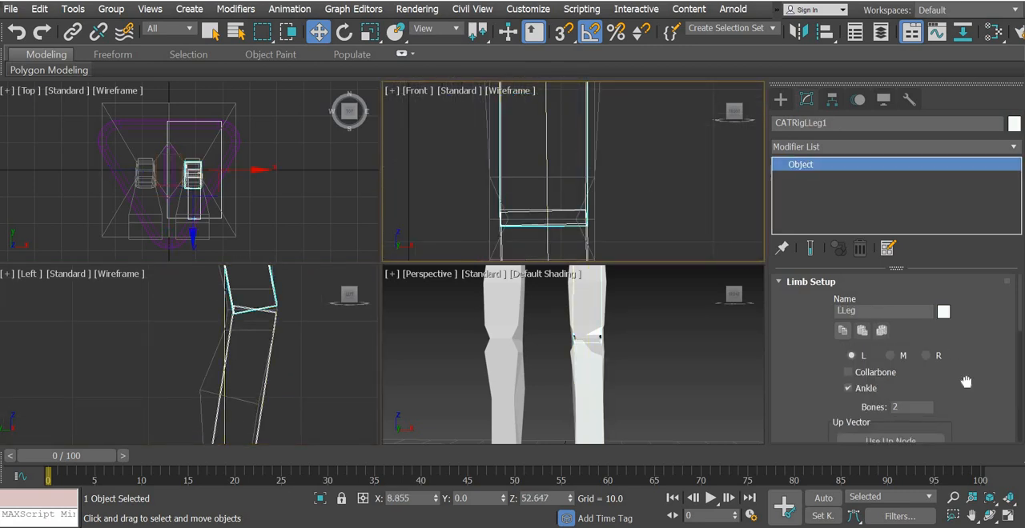
scroll(967, 204, "down", 3)
scroll(998, 371, "down", 2)
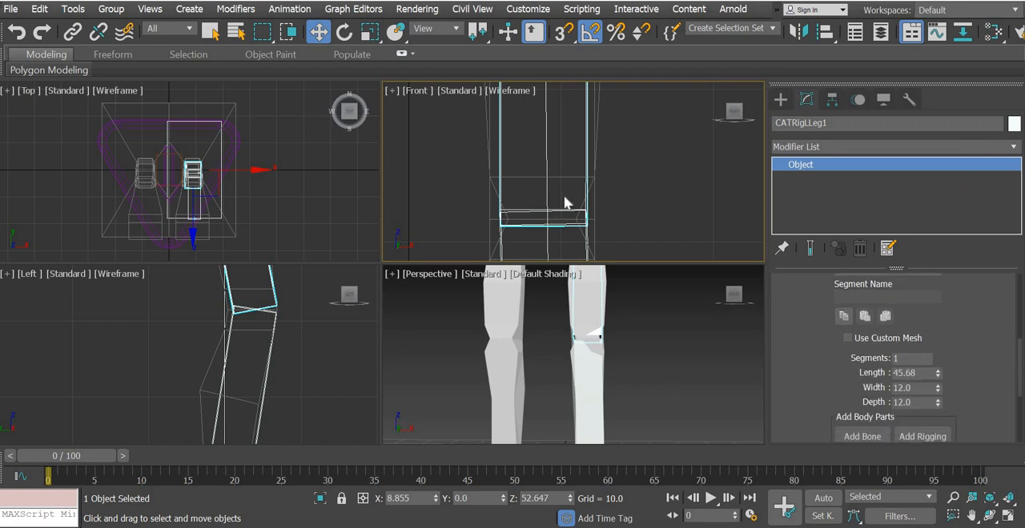
scroll(561, 196, "down", 5)
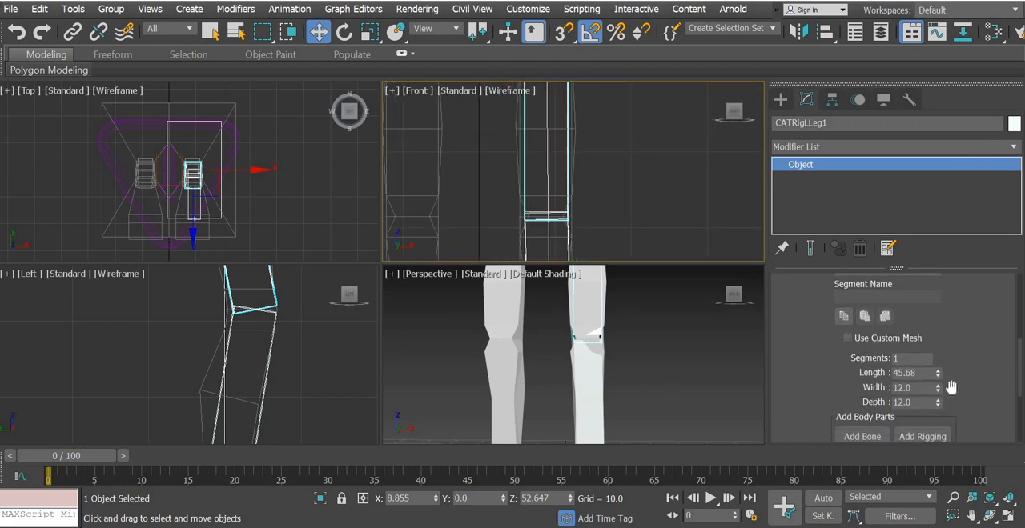
left_click(913, 388)
type("10")
key("Return")
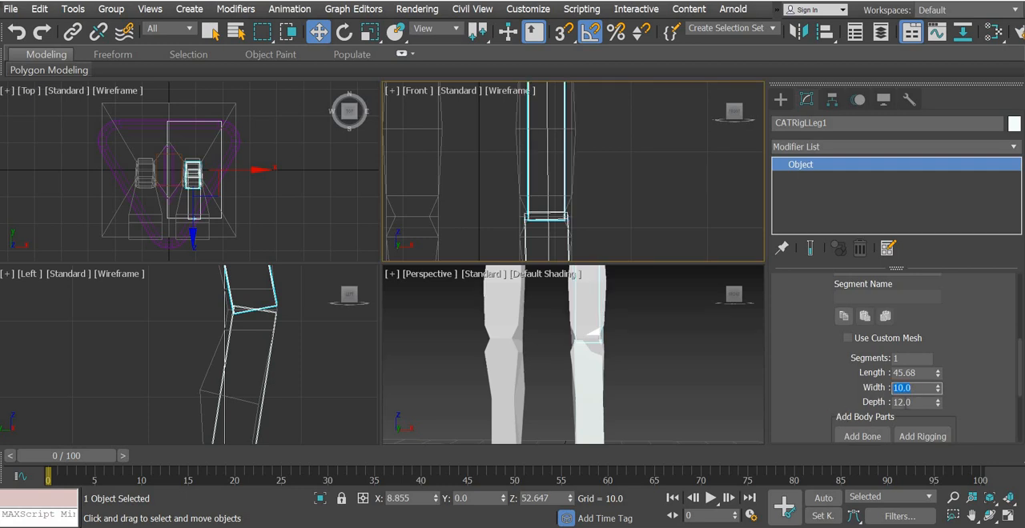
left_click(917, 403)
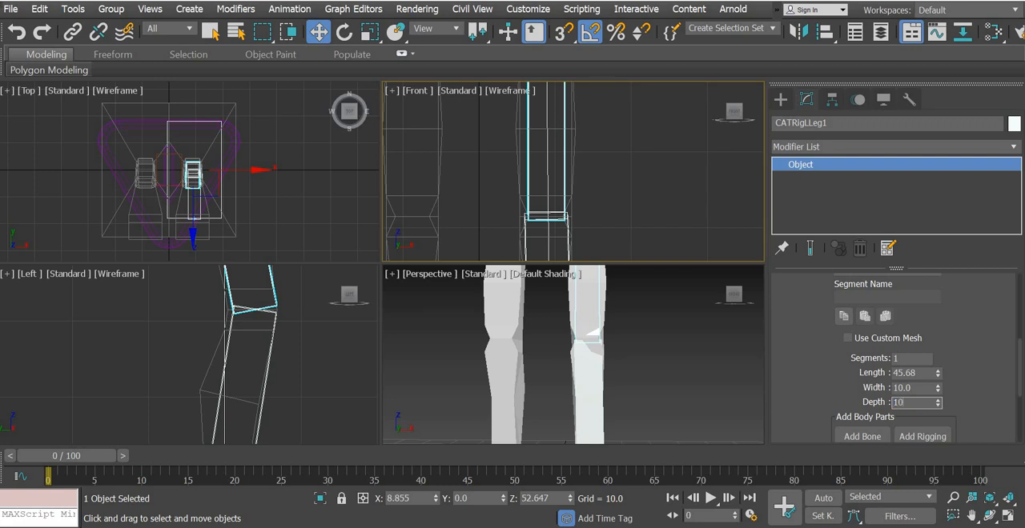
key("Return")
Set the lower leg bone's width and depth to 10, matching the upper leg bone
scroll(567, 187, "down", 3)
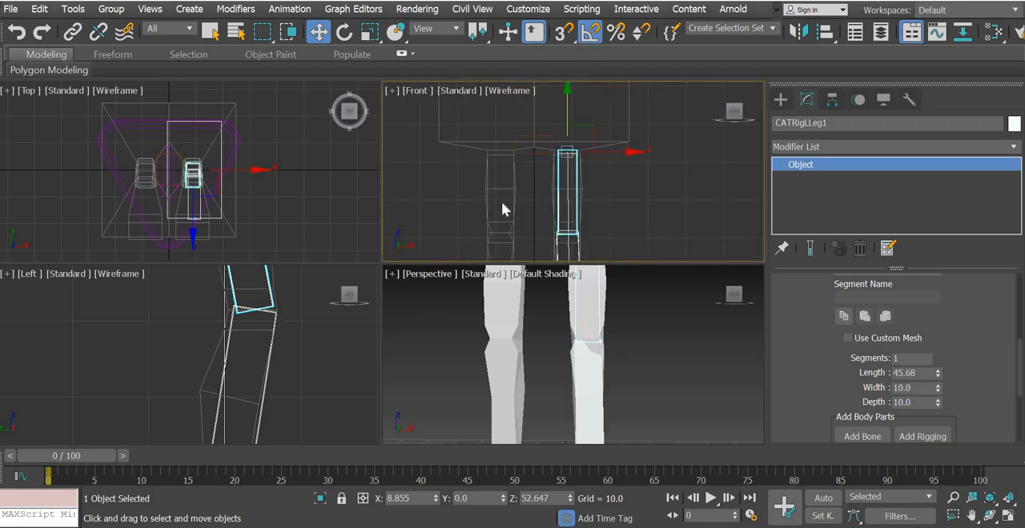
middle_click_drag(529, 121, 518, 199)
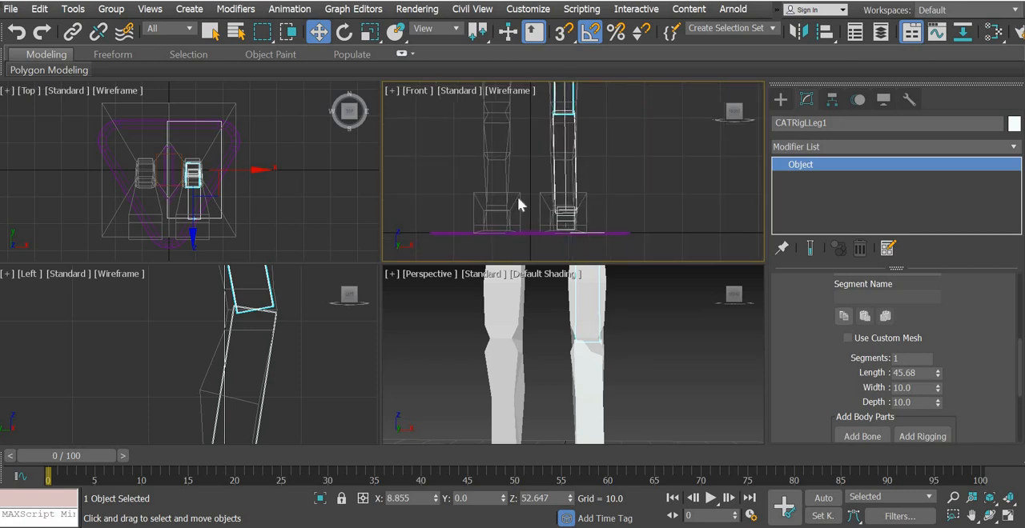
scroll(539, 220, "up", 3)
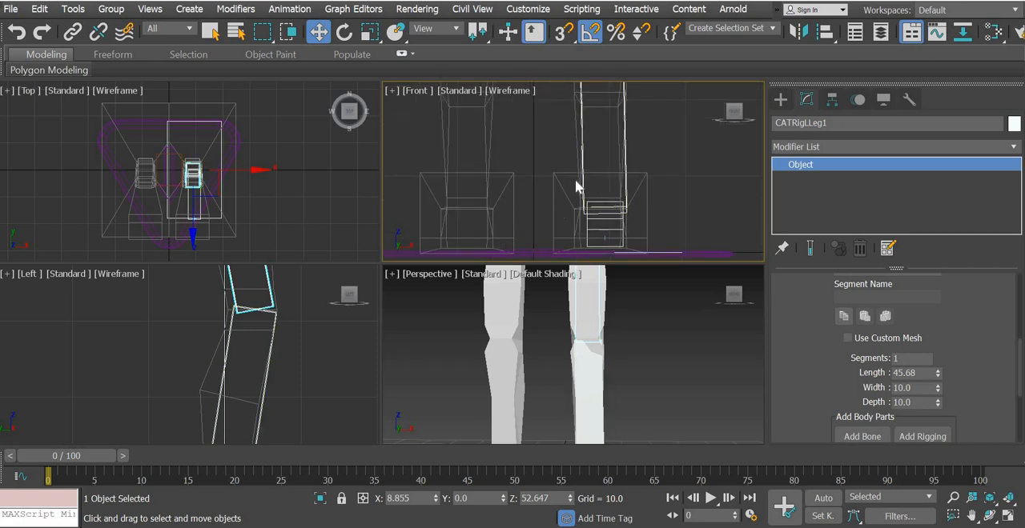
middle_click_drag(629, 229, 610, 198)
left_click(603, 217)
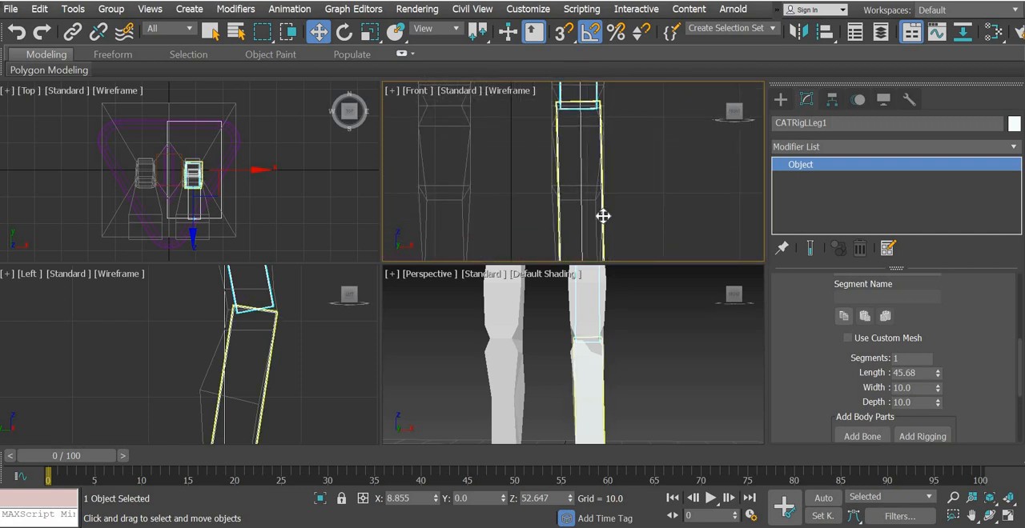
double_click(921, 386)
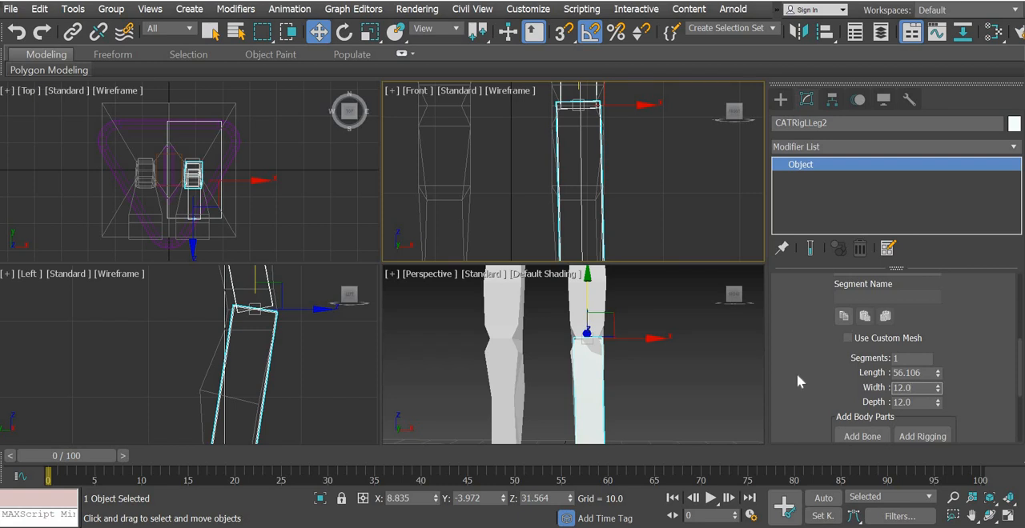
type("10")
key("Return")
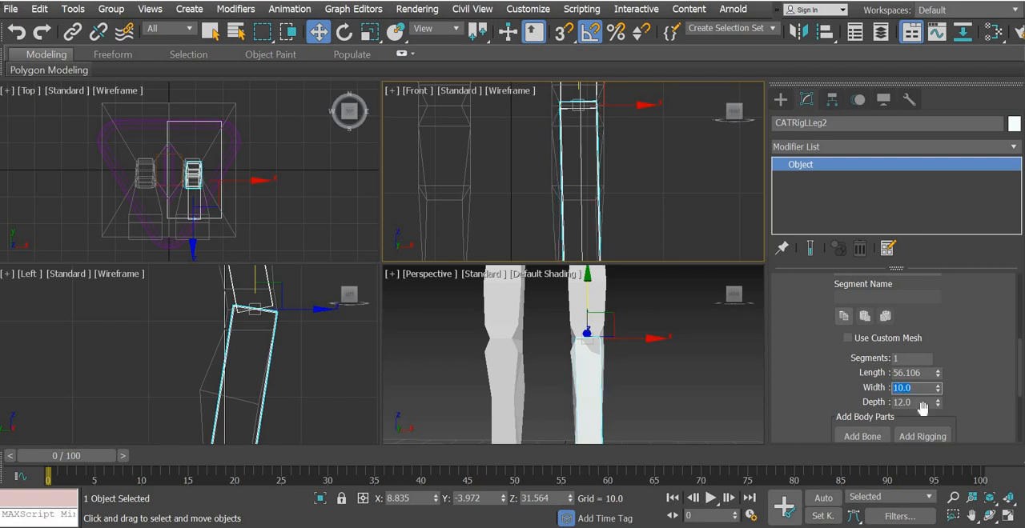
key("Tab")
type("1")
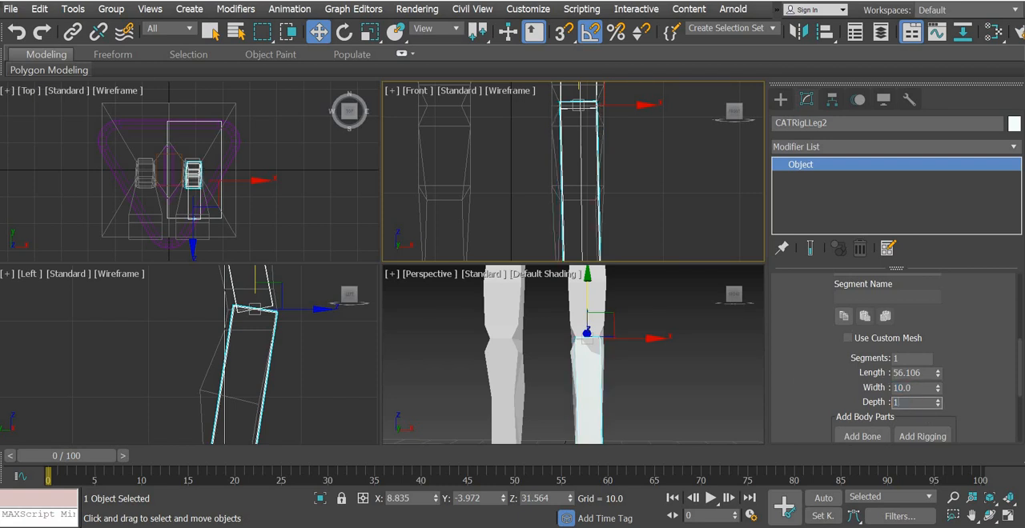
key("Return")
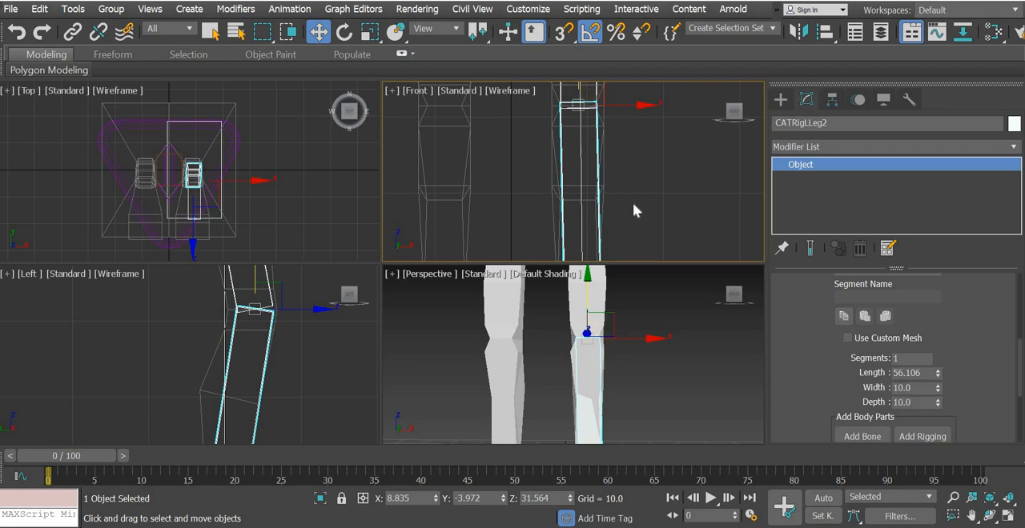
Examine how the ankle bone and foot platform sit within the mesh foot in the front, left and perspective views
scroll(636, 207, "down", 3)
middle_click_drag(647, 220, 639, 206)
left_click(1008, 518)
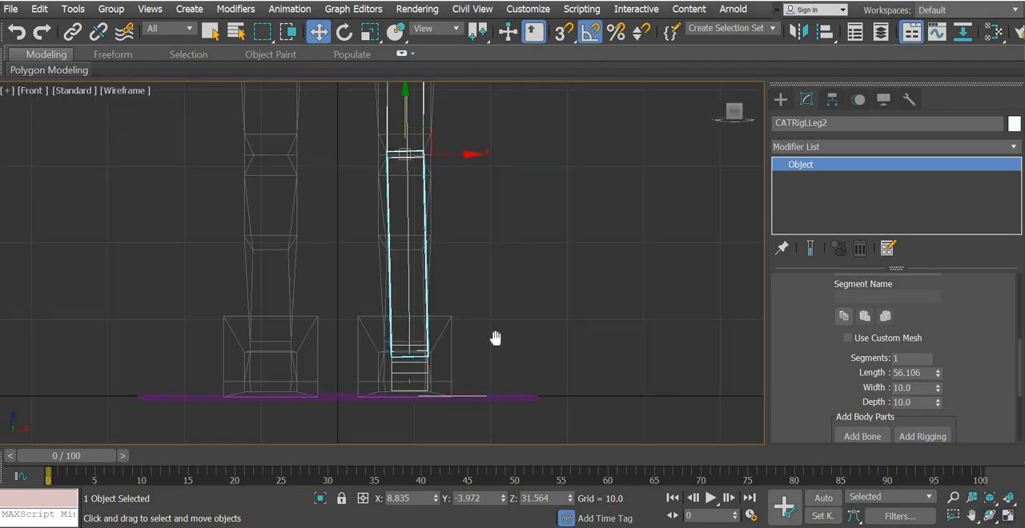
scroll(487, 315, "up", 3)
middle_click_drag(401, 307, 475, 289)
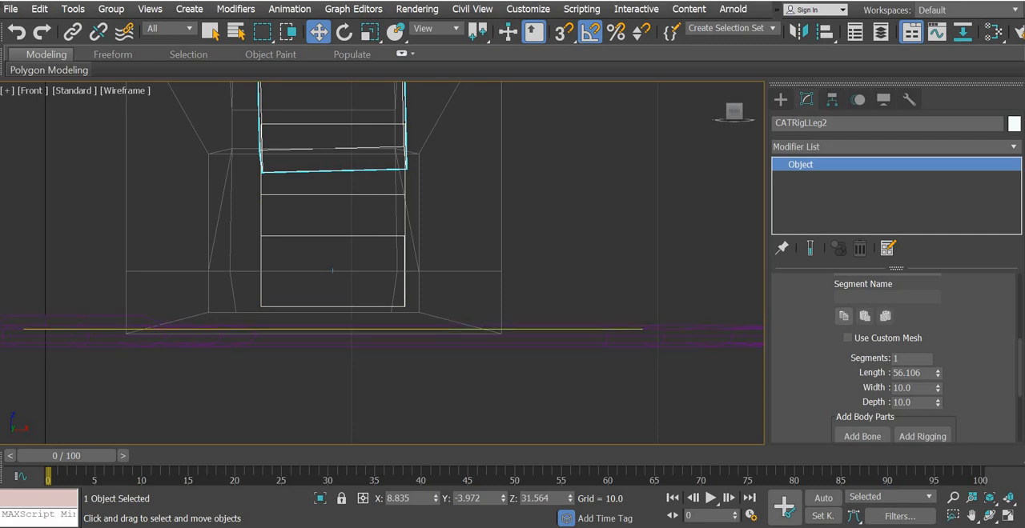
key("alt+w")
middle_click_drag(281, 384, 275, 201)
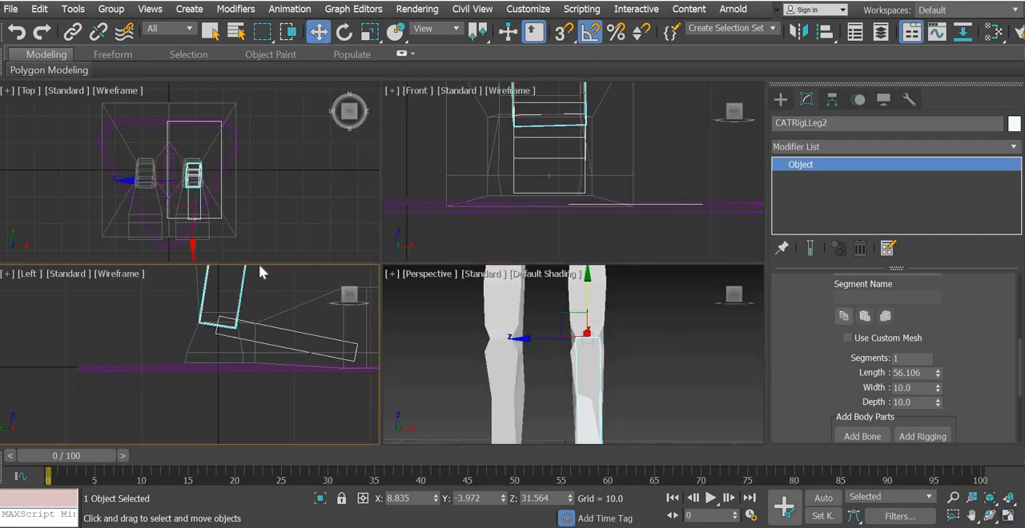
middle_click_drag(638, 281, 635, 343, "alt")
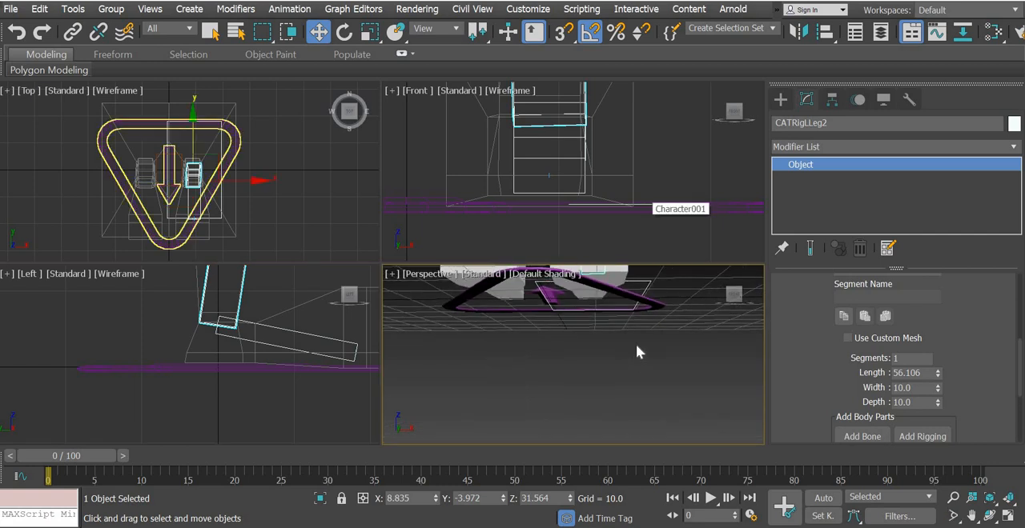
middle_click_drag(599, 382, 577, 316, "alt")
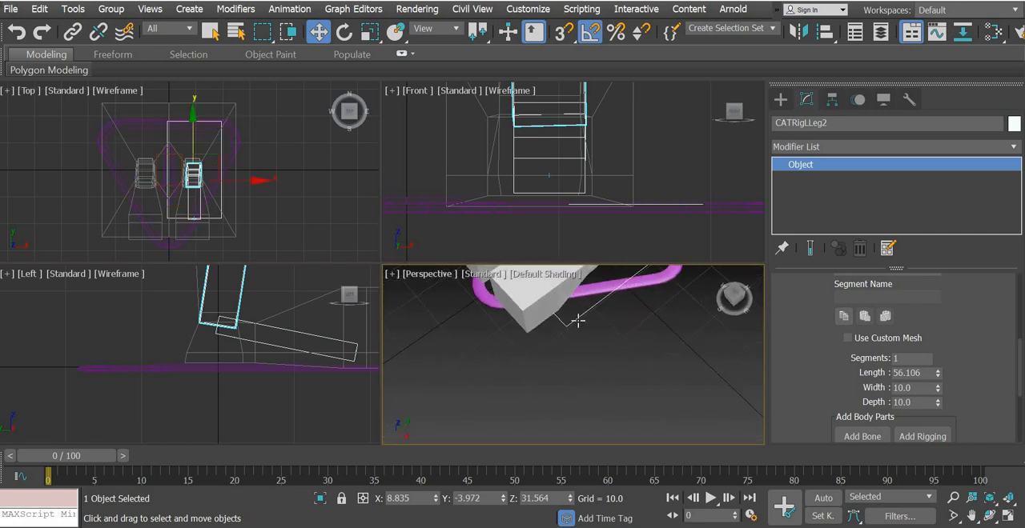
Shift the leg's foot platform sideways in the front view to X about 8.91, straightening the lower leg
left_click(578, 319)
middle_click_drag(557, 210, 536, 220)
left_click_drag(577, 216, 575, 217)
middle_click_drag(599, 210, 600, 232)
scroll(600, 232, "down", 5)
middle_click_drag(628, 137, 613, 255)
middle_click_drag(217, 397, 133, 402)
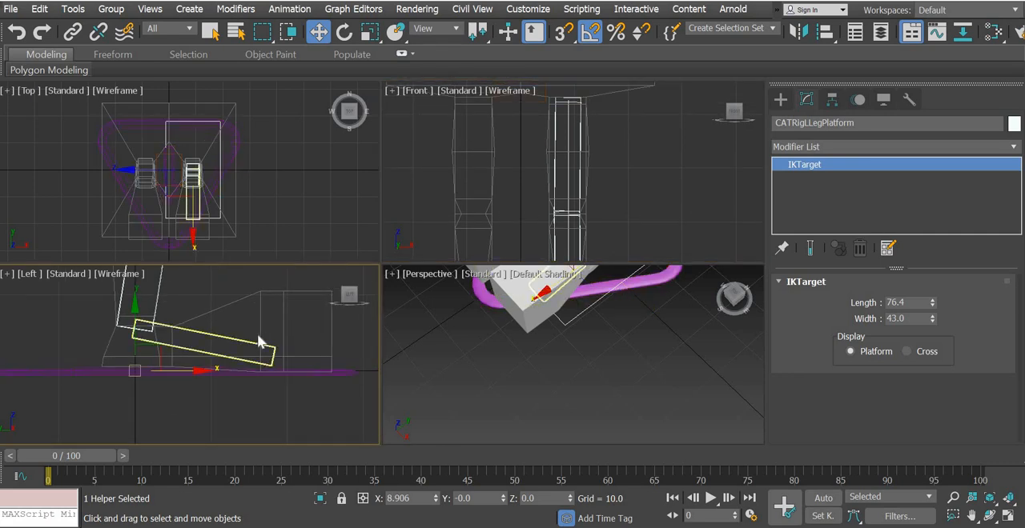
Give the ankle bone 1 digit to add a toe bone at the front of the foot
left_click(234, 341)
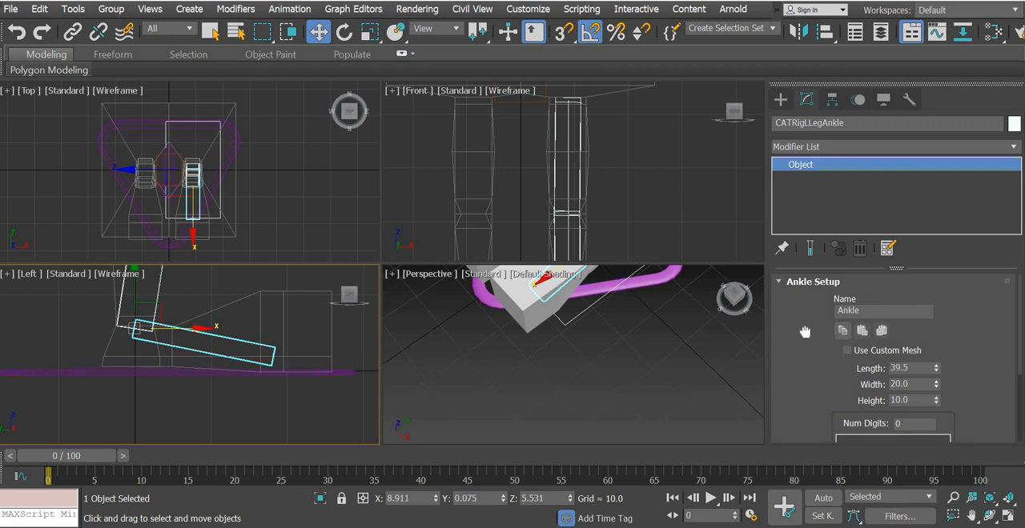
scroll(913, 353, "down", 2)
left_click(848, 351)
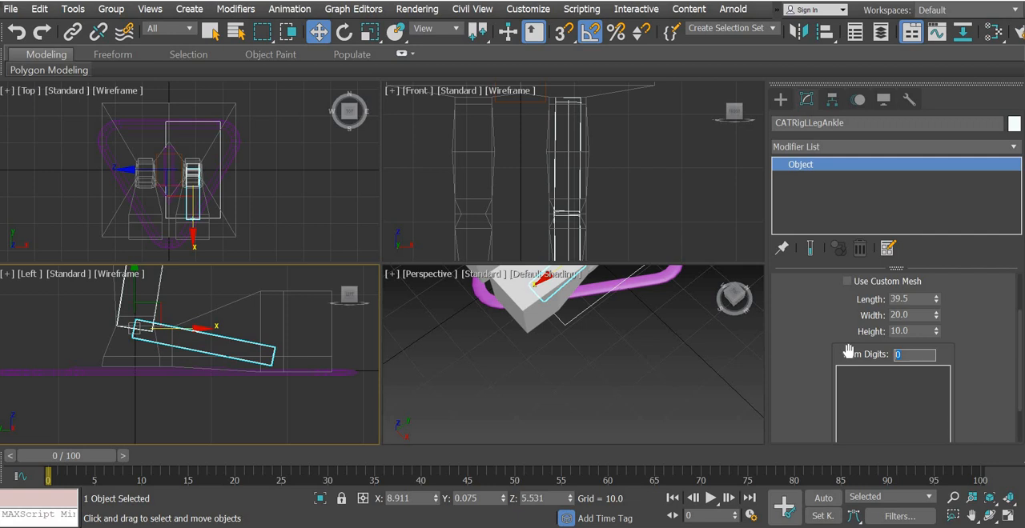
type("1")
key("Return")
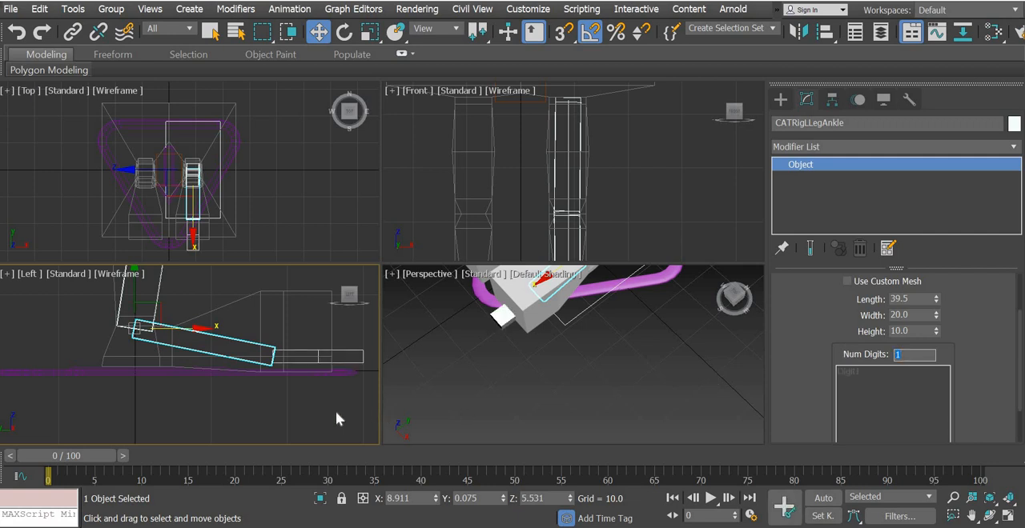
middle_click_drag(322, 409, 230, 402)
scroll(230, 402, "up", 3)
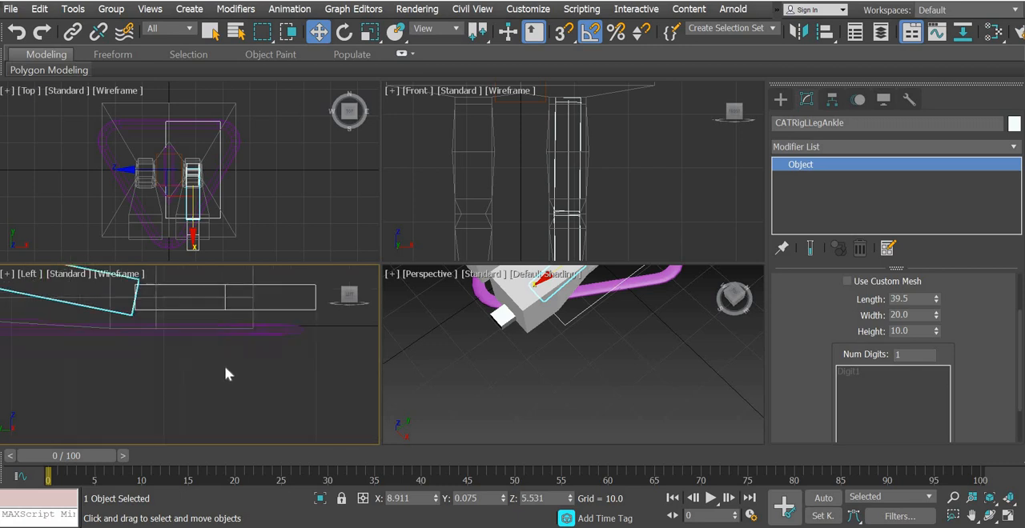
Reduce the toe digit at the front of the foot to 1 bone
scroll(222, 365, "down", 2)
scroll(265, 400, "down", 2)
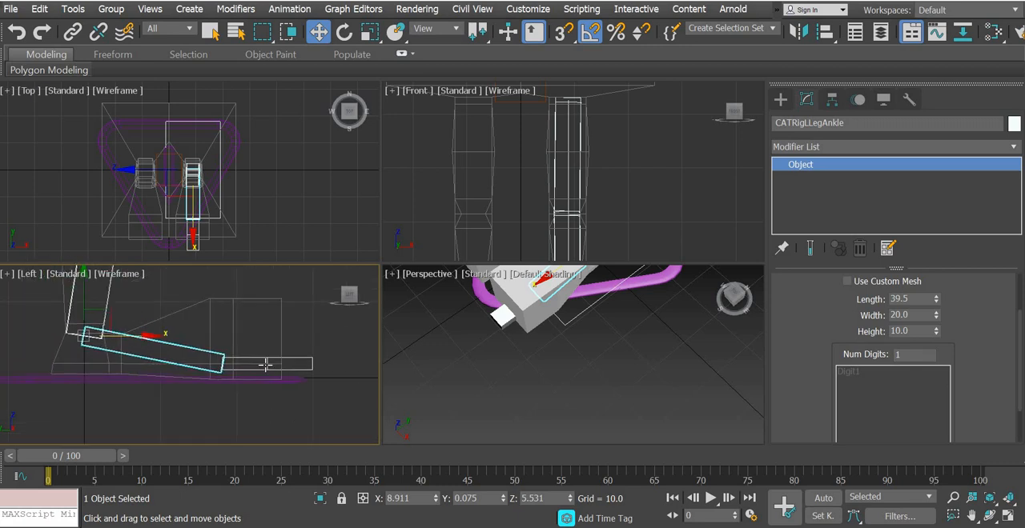
scroll(266, 365, "up", 1)
left_click(250, 342)
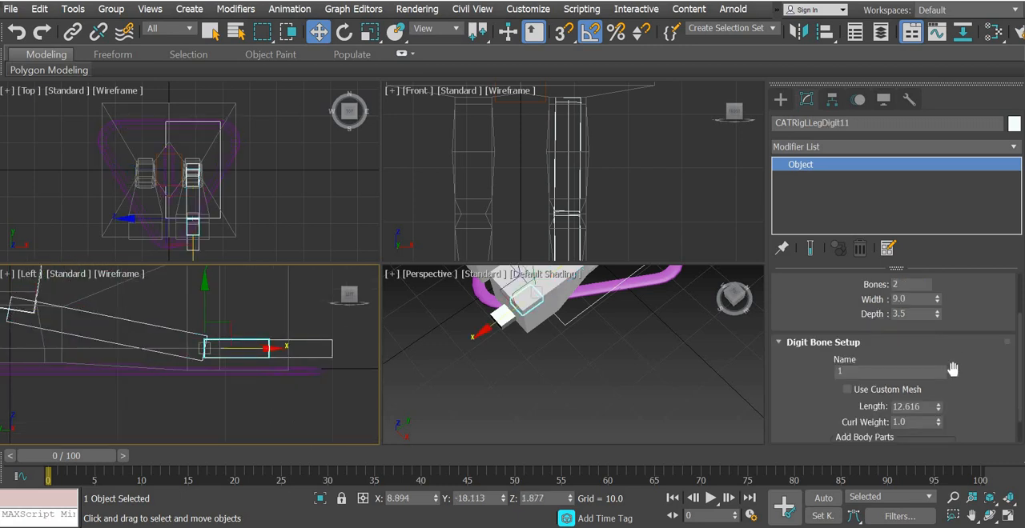
scroll(965, 386, "down", 2)
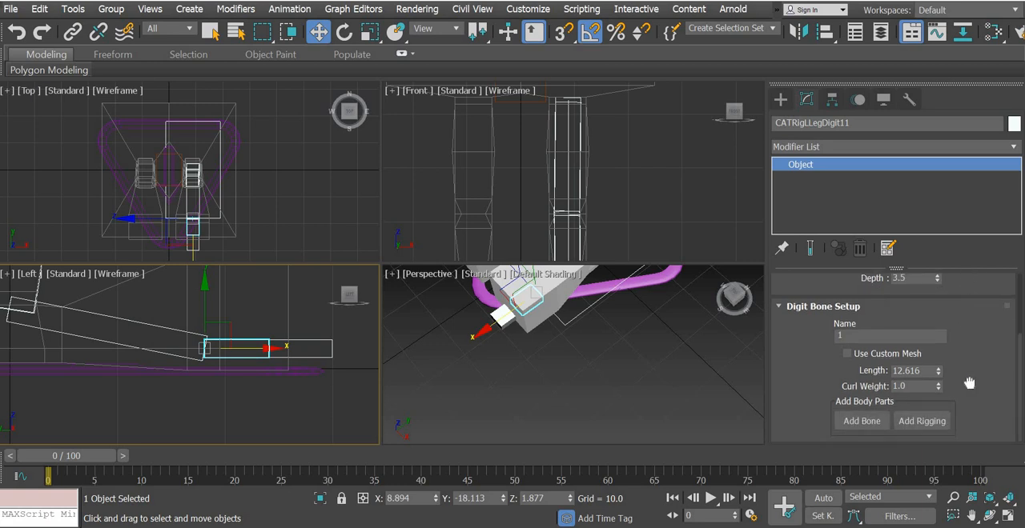
scroll(970, 393, "up", 3)
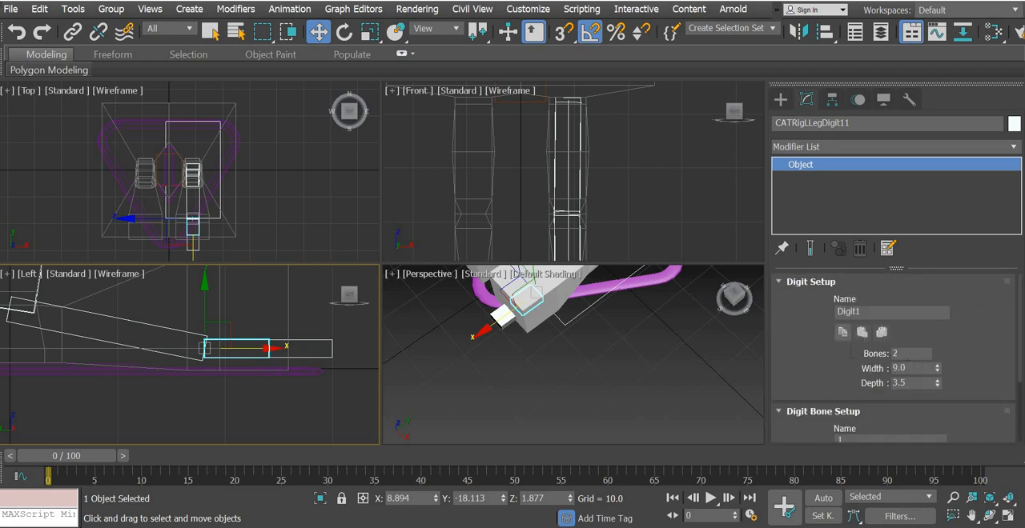
left_click_drag(905, 353, 839, 348)
type("1")
key("Return")
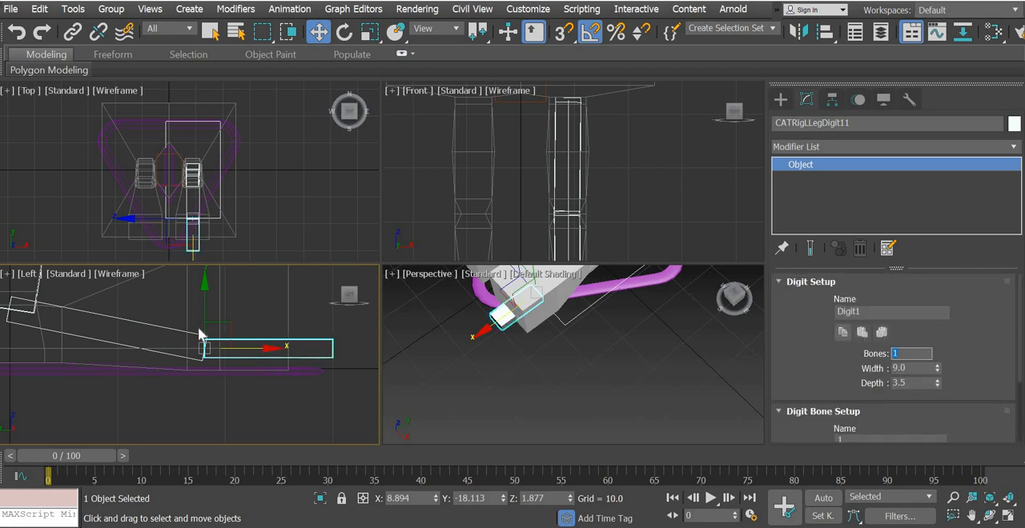
Shorten the toe bone to a length of 20
left_click(163, 328)
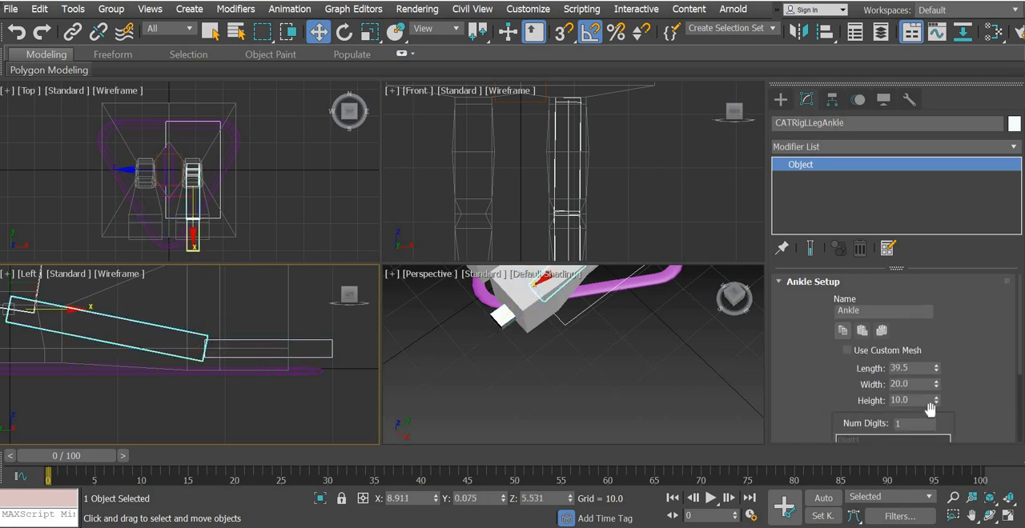
left_click_drag(905, 425, 869, 428)
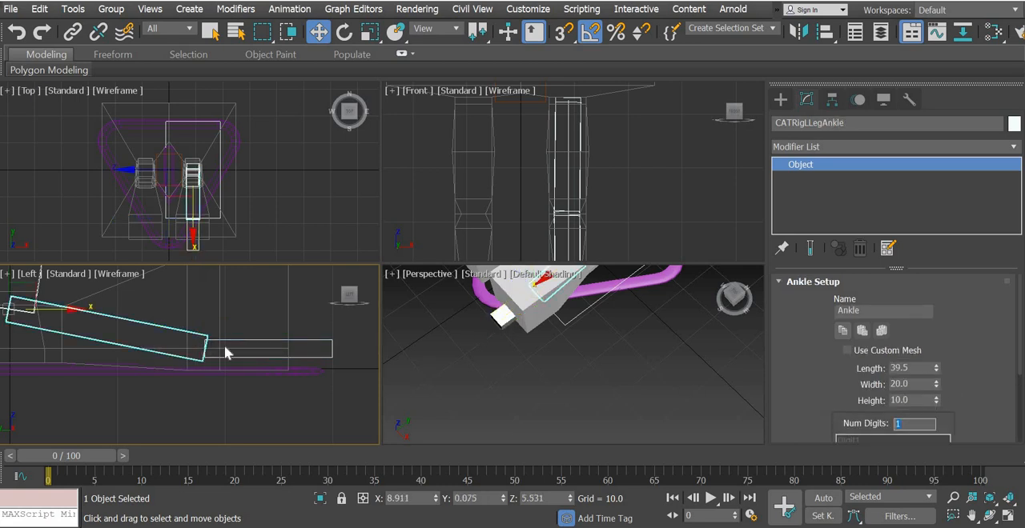
left_click(309, 338)
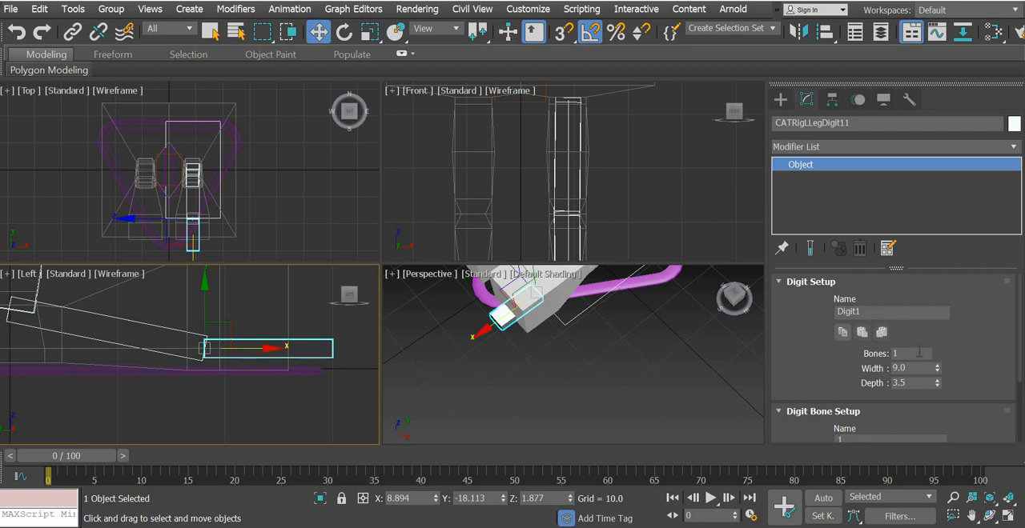
left_click_drag(908, 353, 810, 352)
scroll(966, 361, "down", 3)
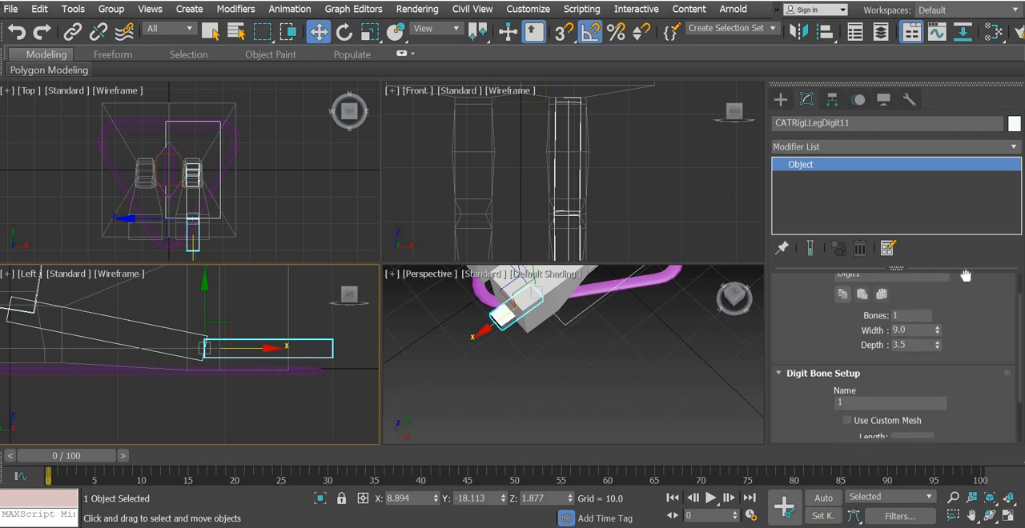
left_click_drag(939, 383, 937, 461)
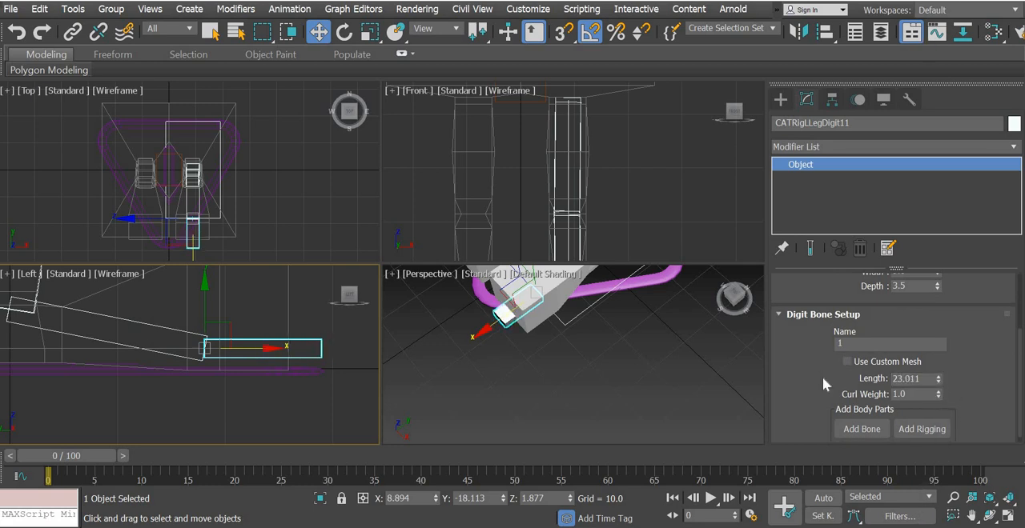
double_click(911, 379)
type("20")
key("Return")
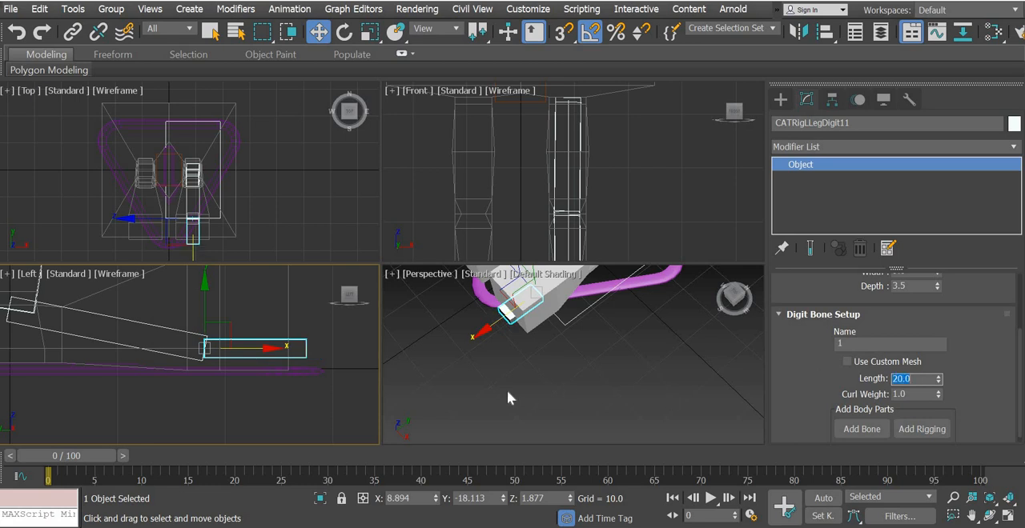
Widen the toe bone to 15 to fit the front of the mesh foot
middle_click_drag(540, 344, 591, 364, "alt")
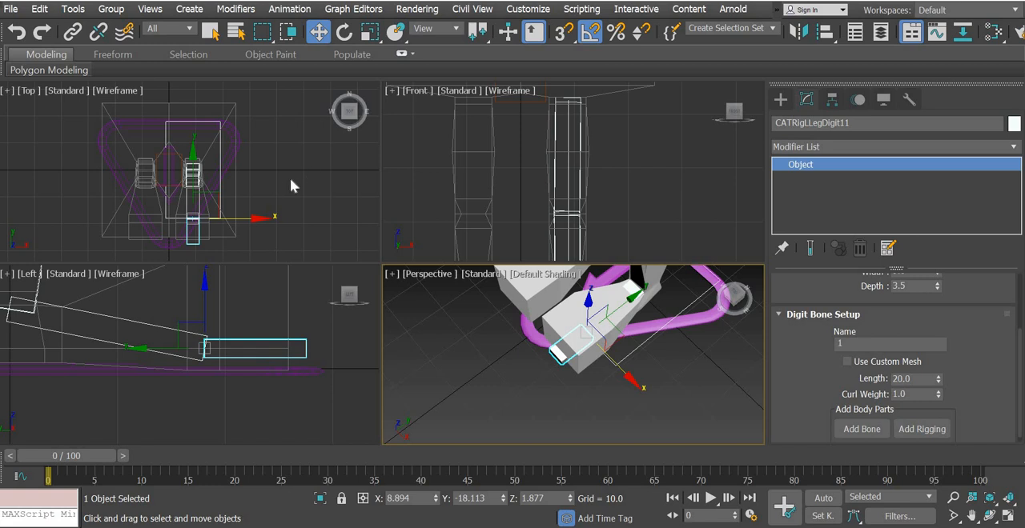
scroll(286, 183, "up", 4)
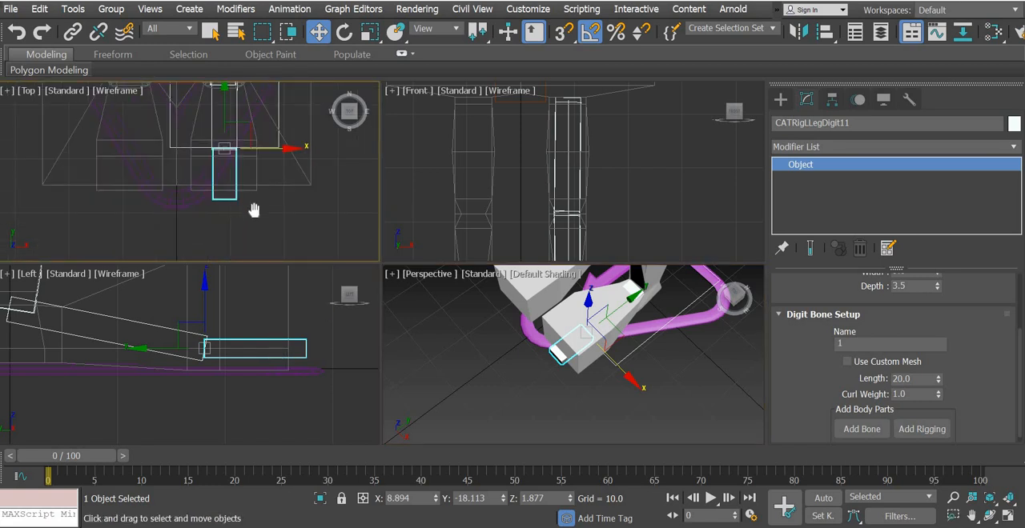
middle_click_drag(253, 210, 230, 247)
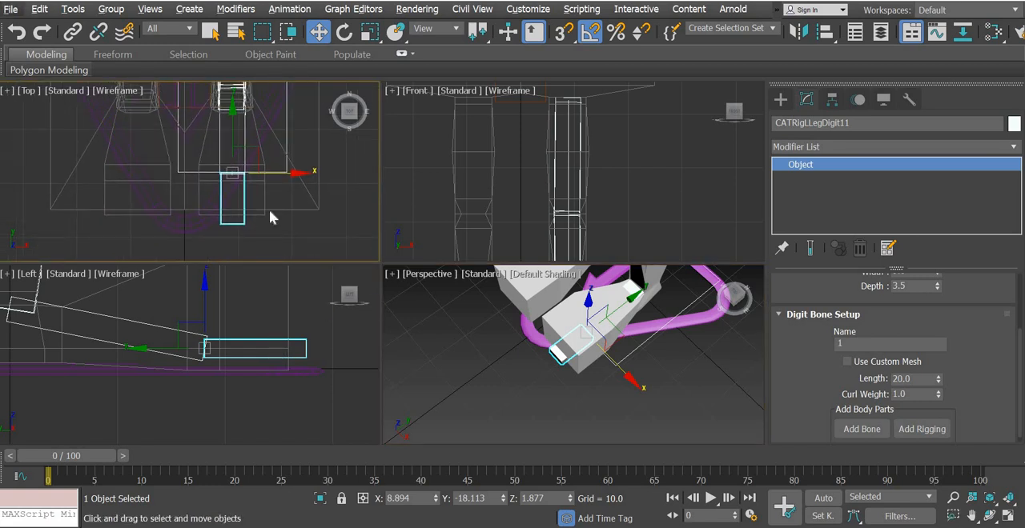
scroll(272, 216, "up", 4)
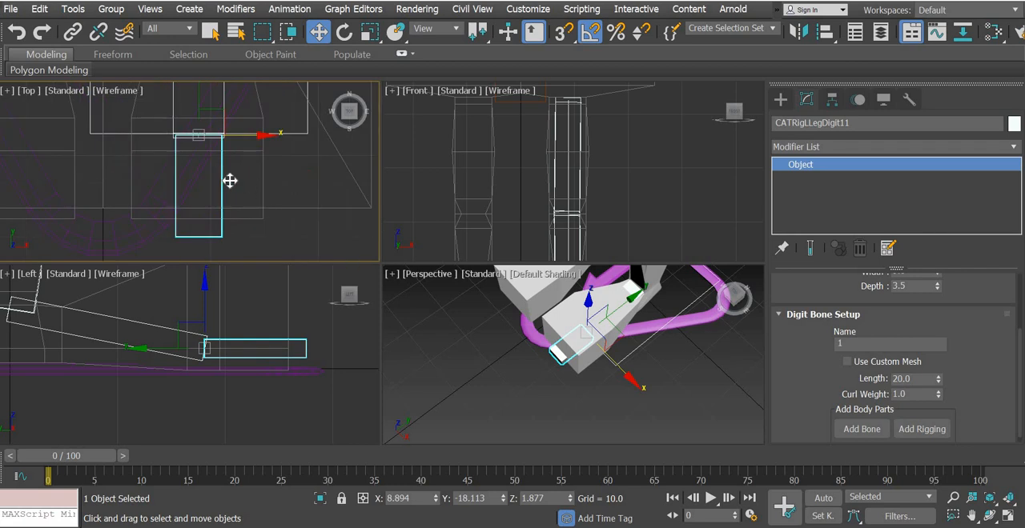
scroll(939, 369, "up", 3)
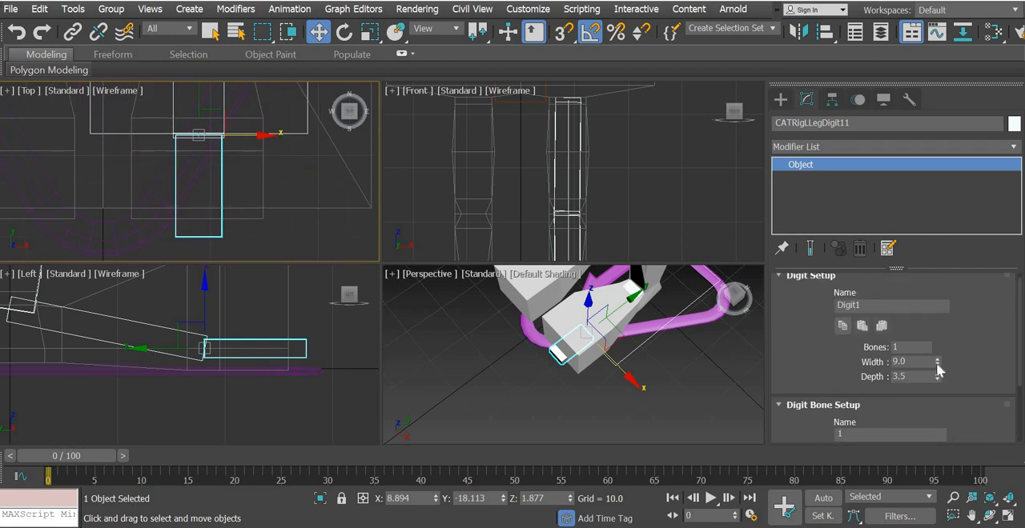
left_click_drag(938, 366, 930, 330)
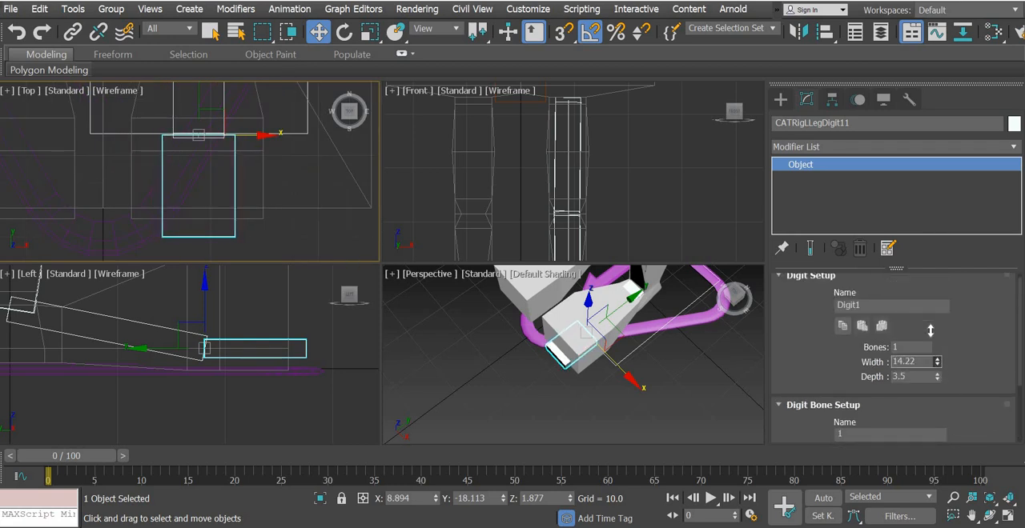
left_click(909, 362)
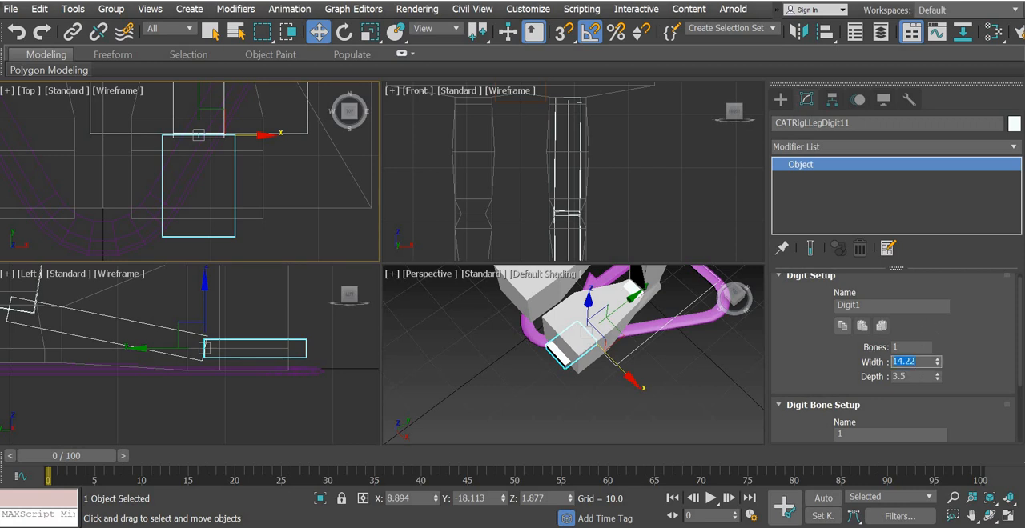
type("15")
key("Return")
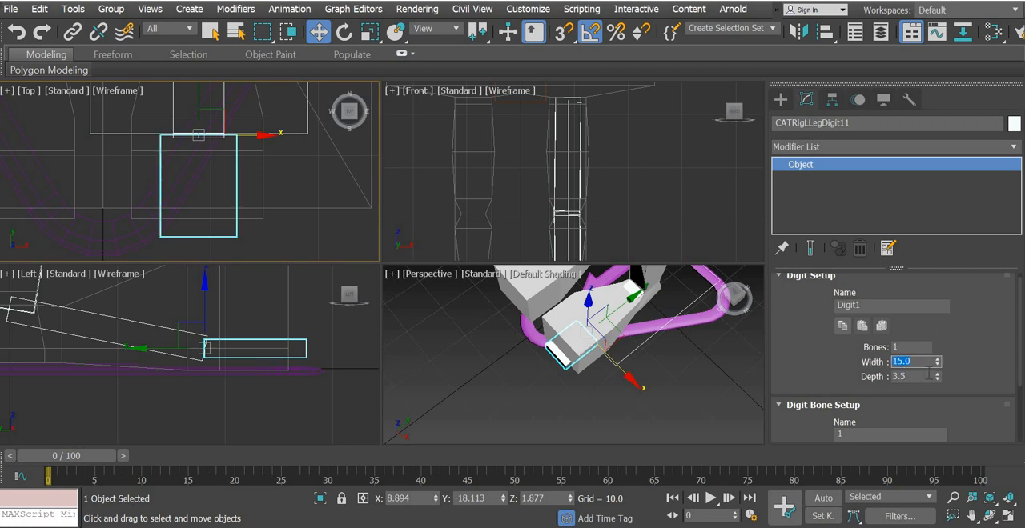
Raise the toe bone to Z about 5 in the left view and set its depth to 15
left_click_drag(937, 376, 926, 337)
left_click_drag(923, 377, 849, 372)
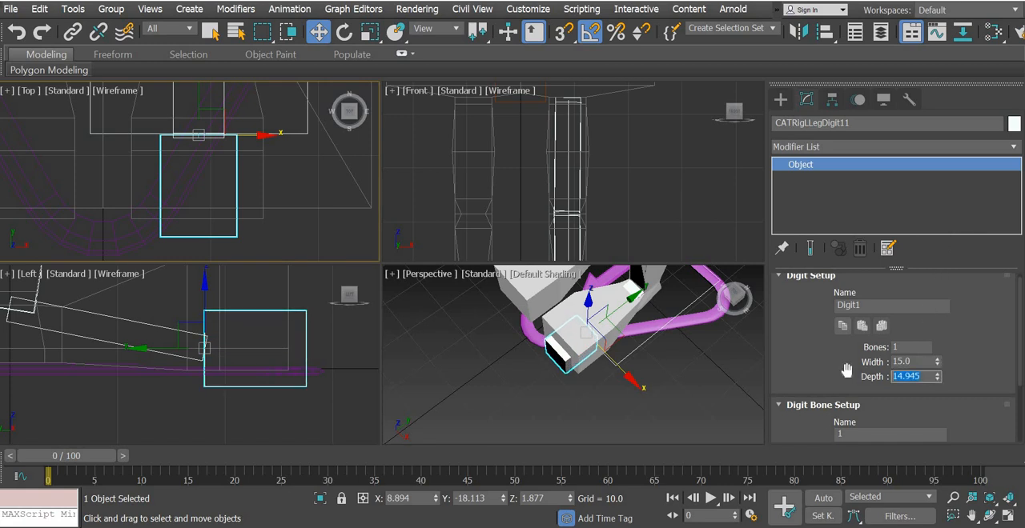
key("Return")
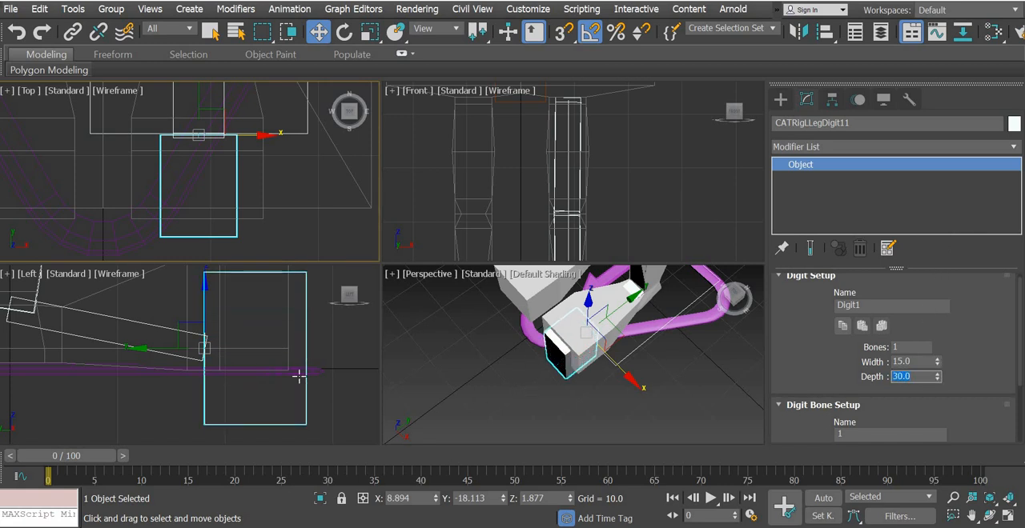
middle_click_drag(147, 337, 153, 392)
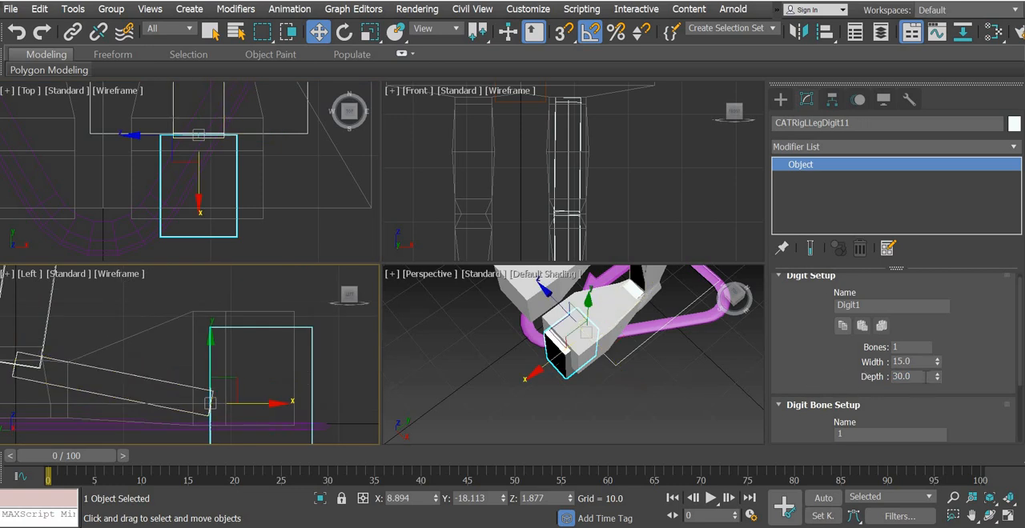
left_click_drag(914, 377, 836, 366)
key("Return")
left_click_drag(208, 335, 214, 307)
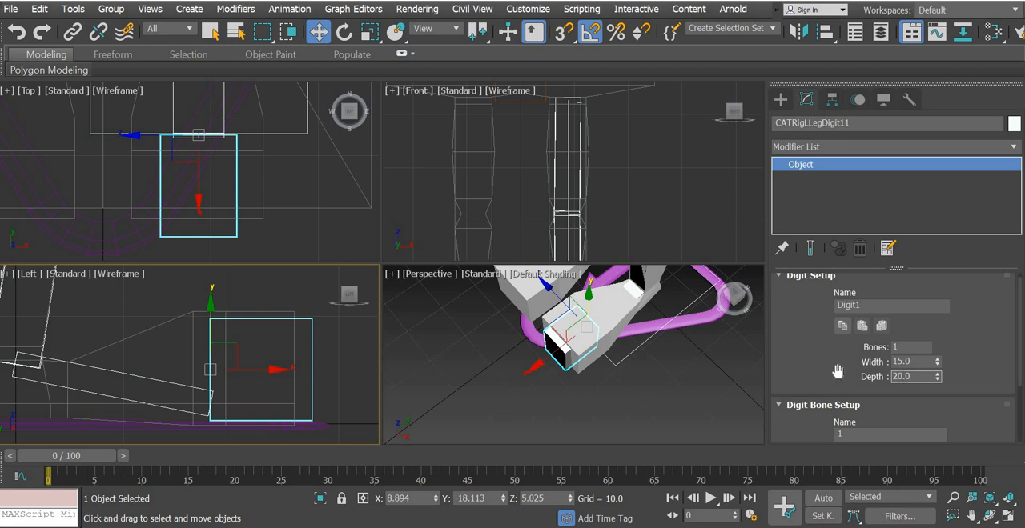
type("5")
key("Return")
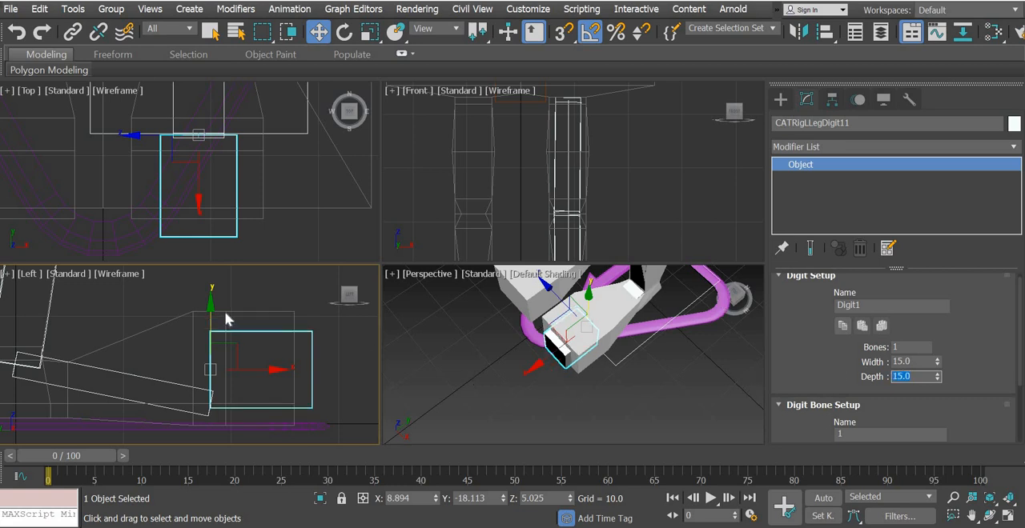
Lower the toe bone by about 1.3 to align its underside with the mesh foot's sole, and deselect it
left_click_drag(211, 316, 225, 350)
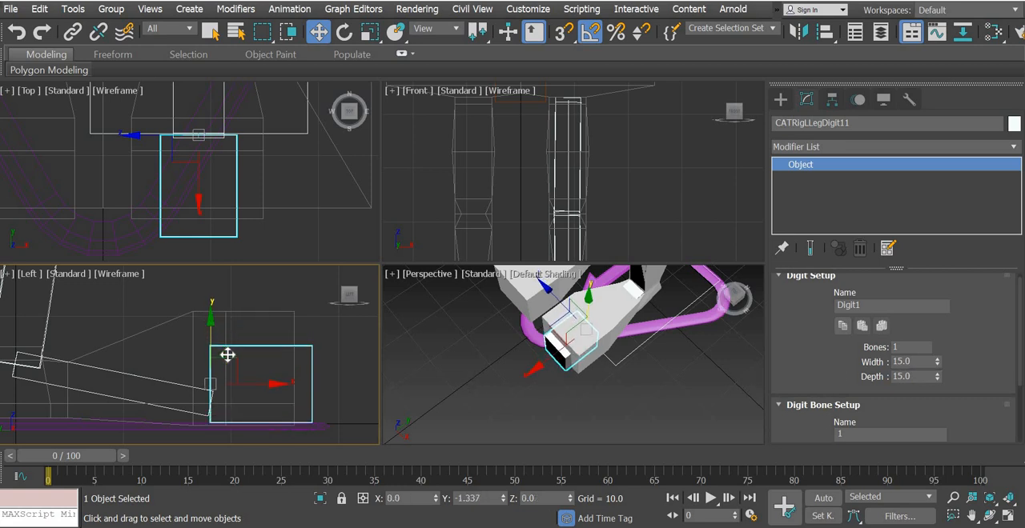
left_click(552, 393)
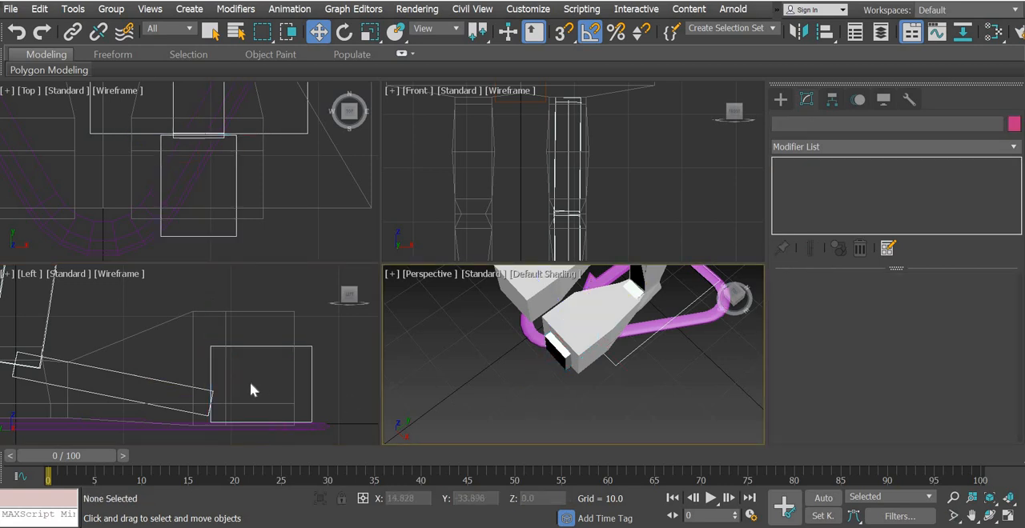
left_click(246, 358)
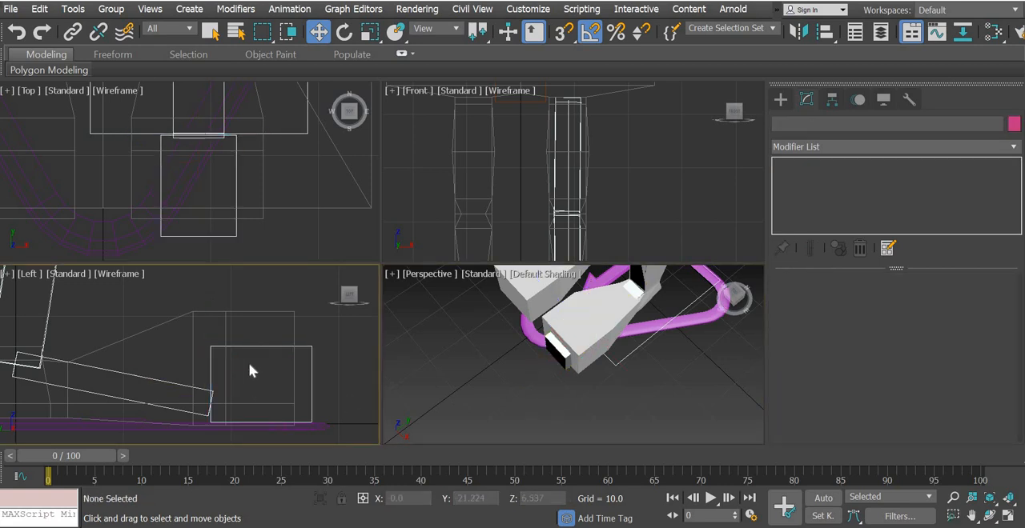
Examine the ankle and leg bones against the mesh in the left view, from the foot up to the pelvis
left_click(134, 373)
left_click(128, 382)
left_click(128, 373)
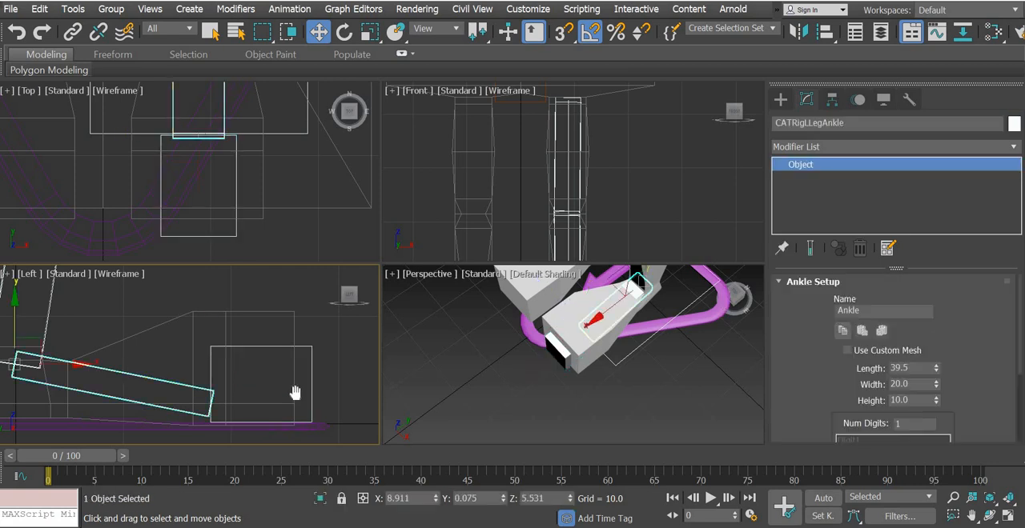
middle_click_drag(149, 375, 296, 393)
middle_click_drag(154, 380, 195, 398)
middle_click_drag(242, 353, 193, 486)
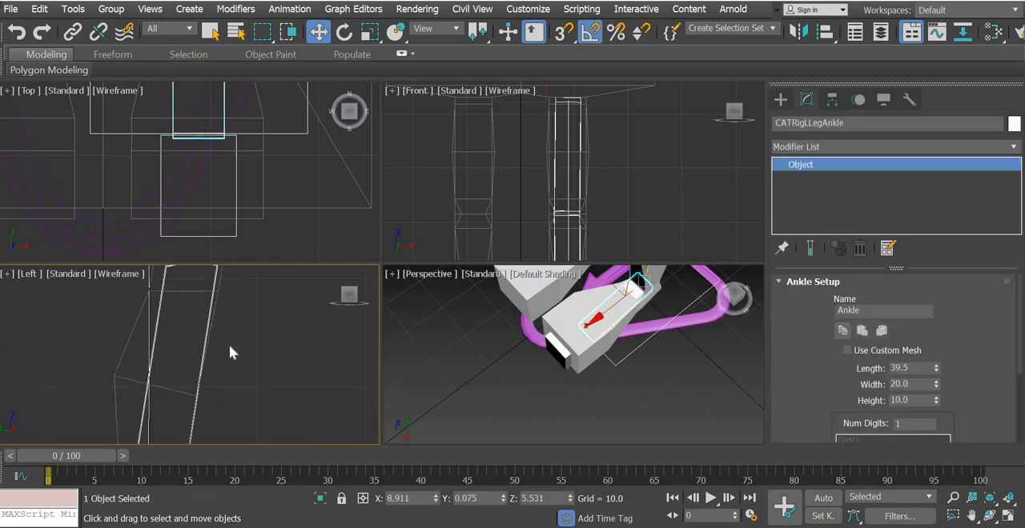
middle_click_drag(231, 346, 257, 426)
middle_click_drag(271, 348, 274, 429)
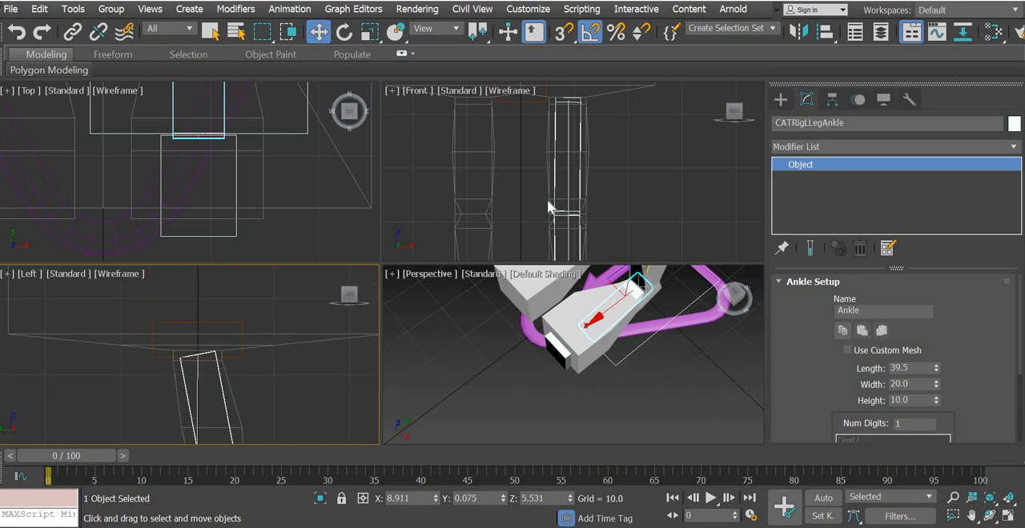
Add a second leg to the pelvis hub and check its fit in the opposite mesh leg
middle_click_drag(520, 101, 540, 165)
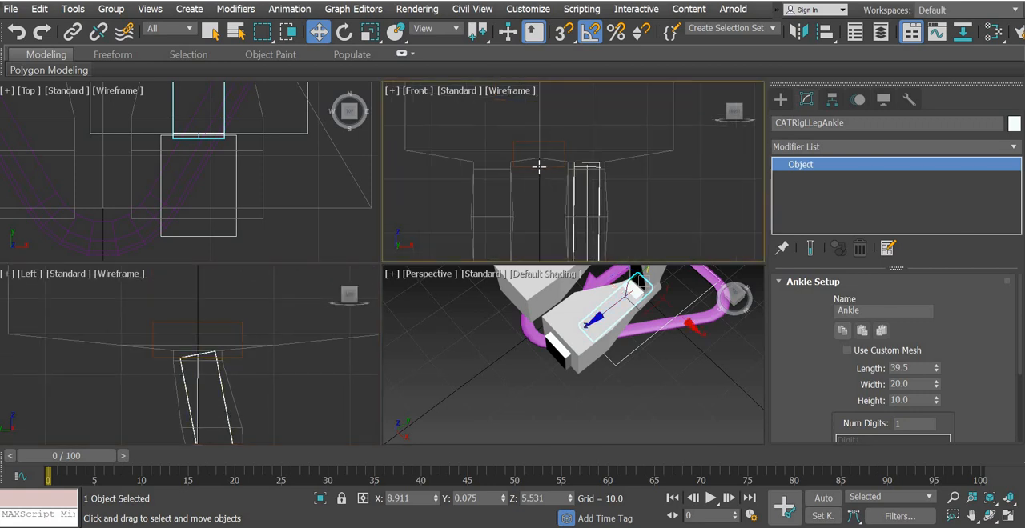
left_click(540, 160)
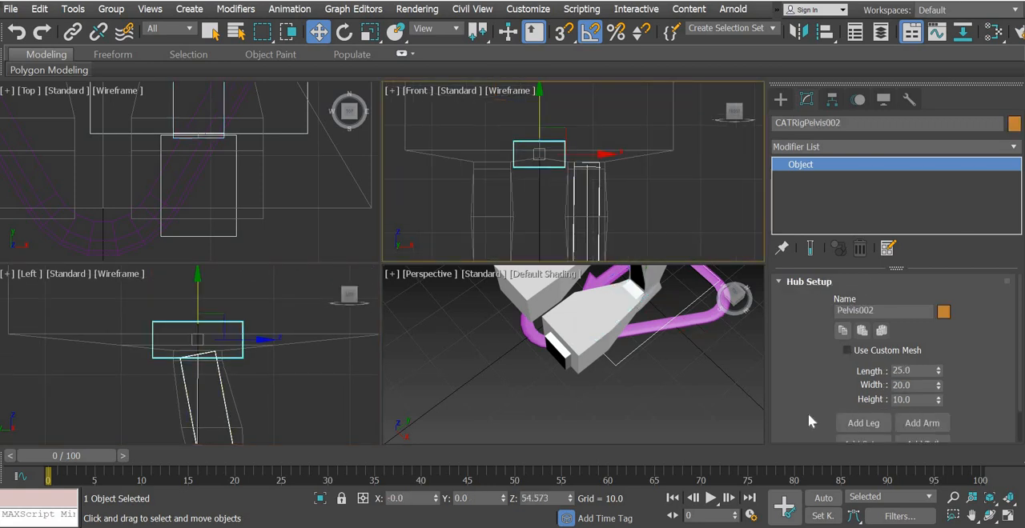
scroll(855, 375, "down", 2)
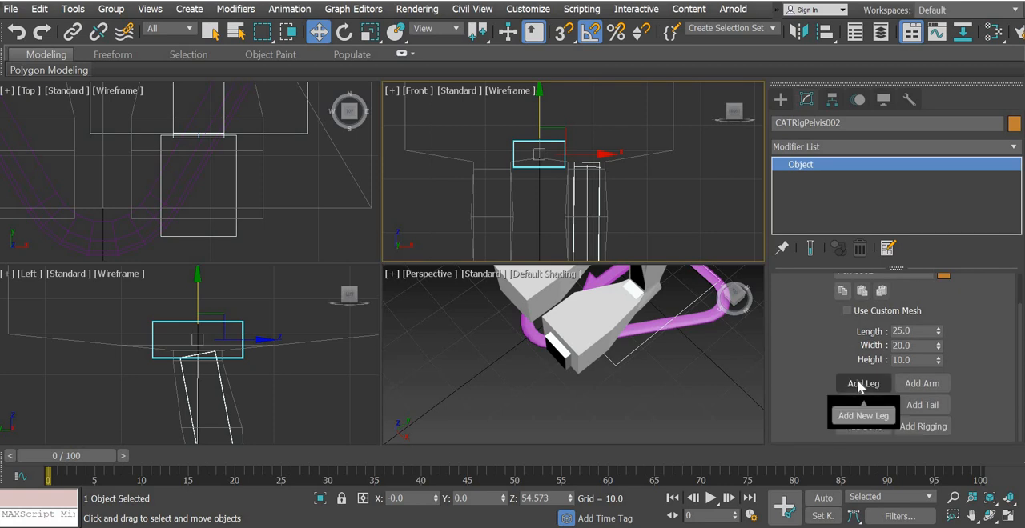
left_click(858, 383)
middle_click_drag(525, 197, 552, 78)
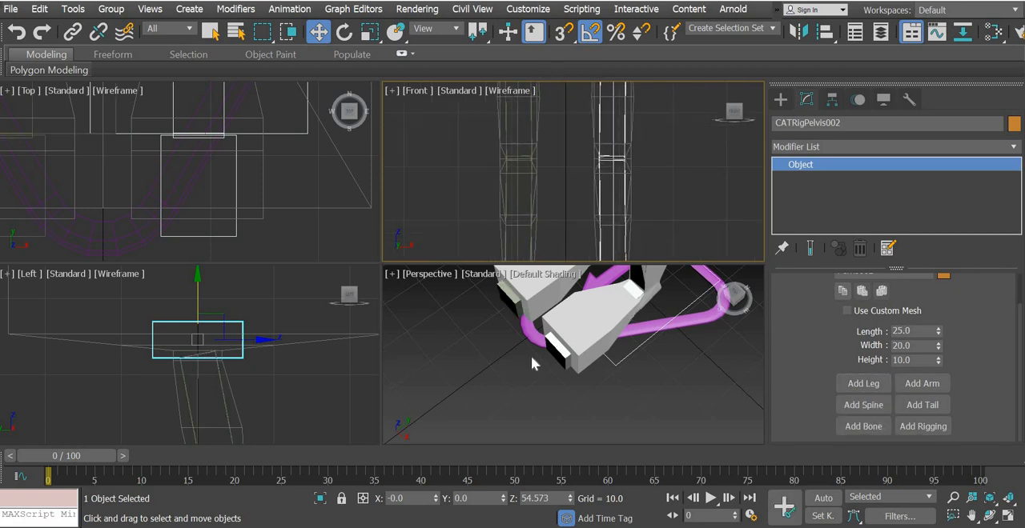
middle_click_drag(609, 361, 598, 345, "alt")
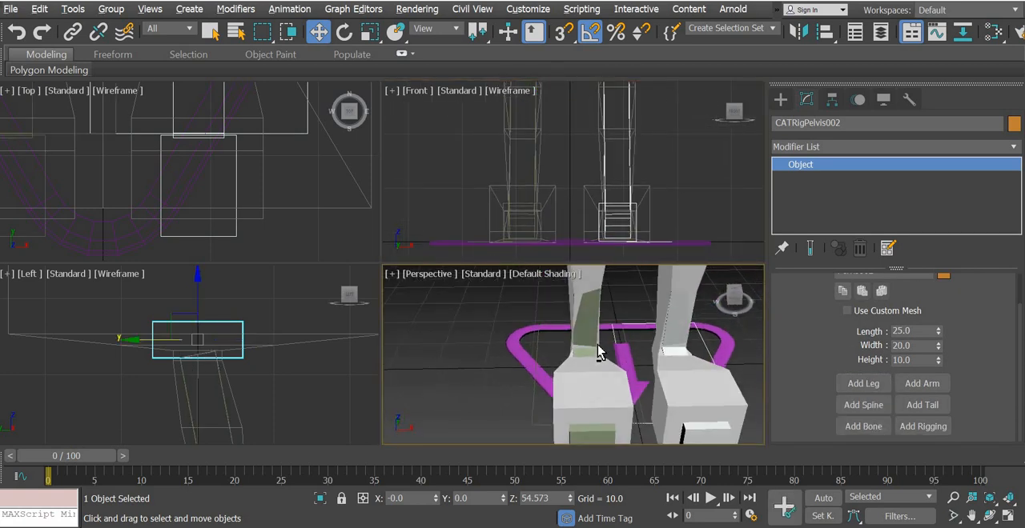
scroll(597, 353, "down", 10)
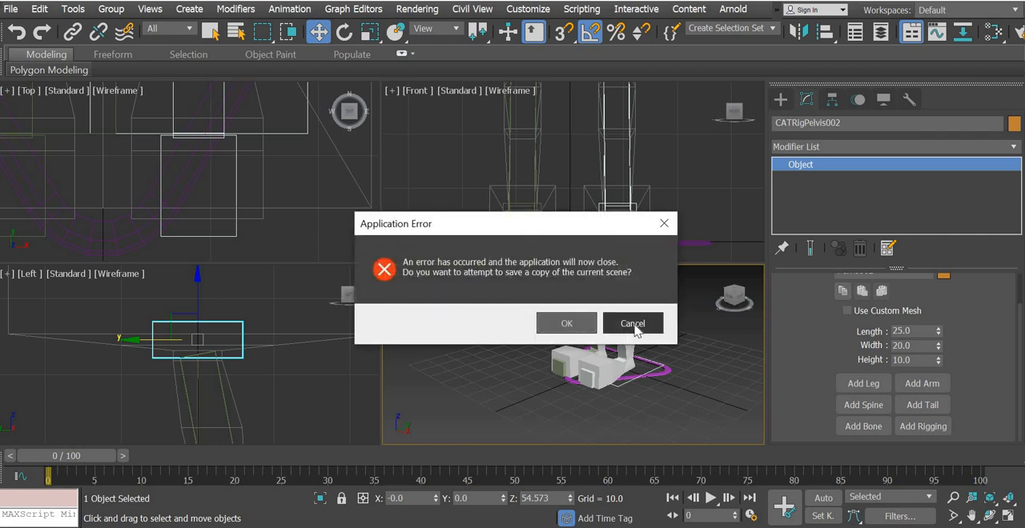
Save a recovery copy of the scene and close the 3ds Max error report without sending it
left_click(563, 323)
left_click(628, 345)
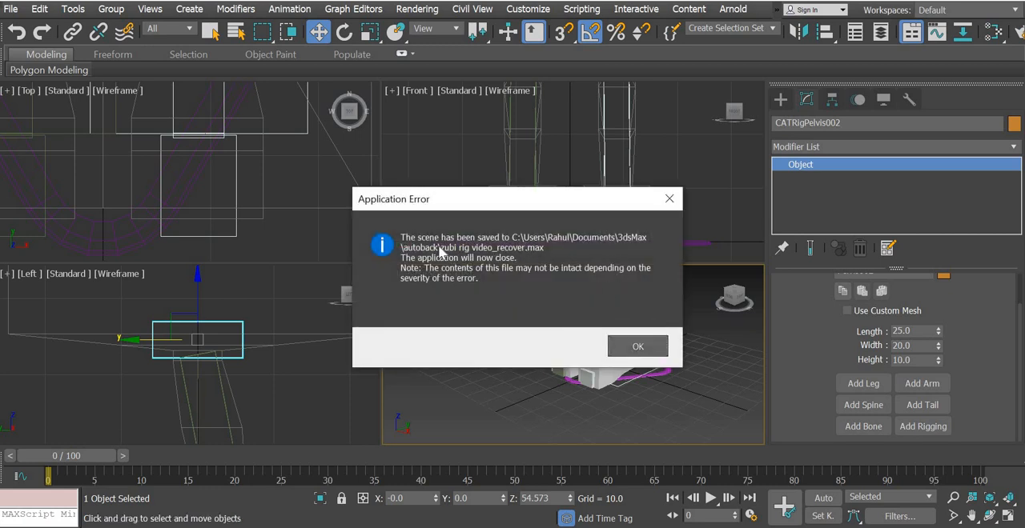
left_click(638, 346)
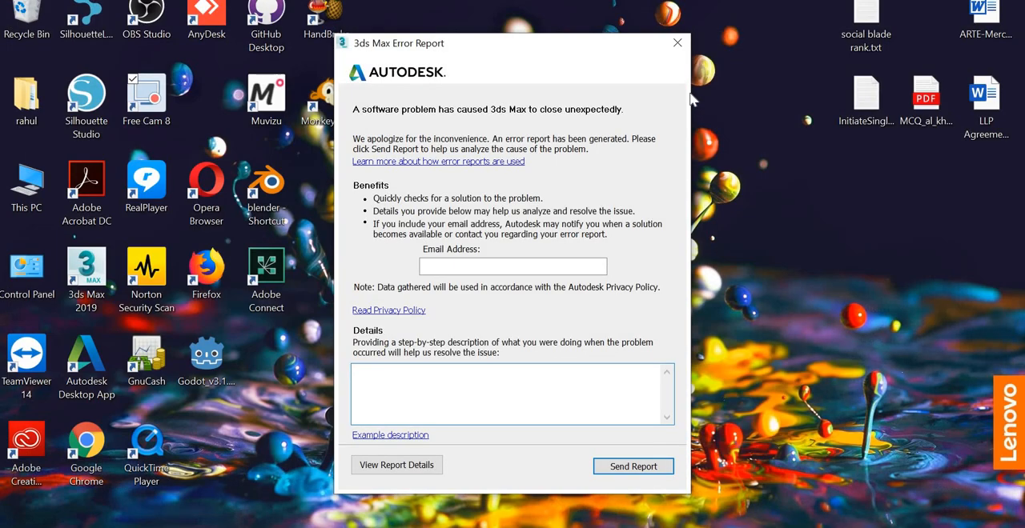
left_click(677, 43)
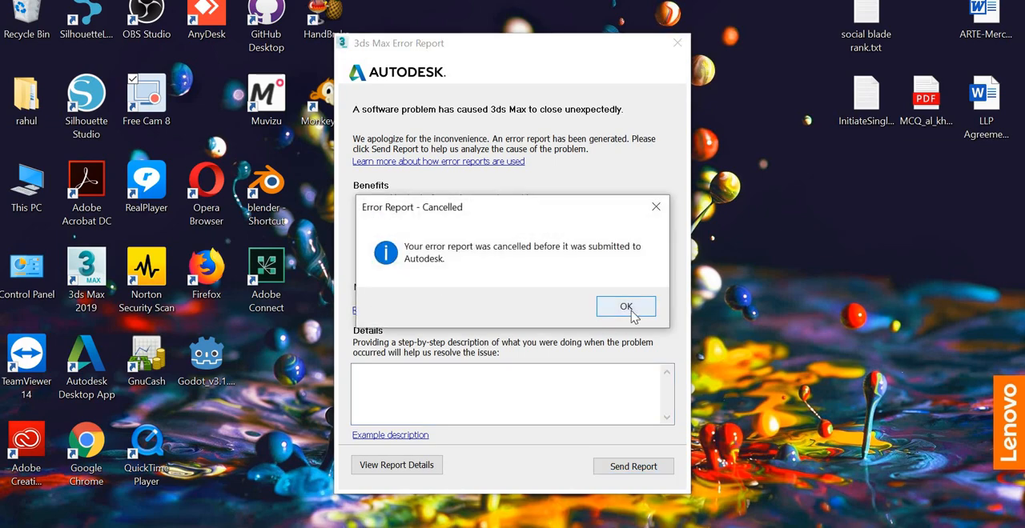